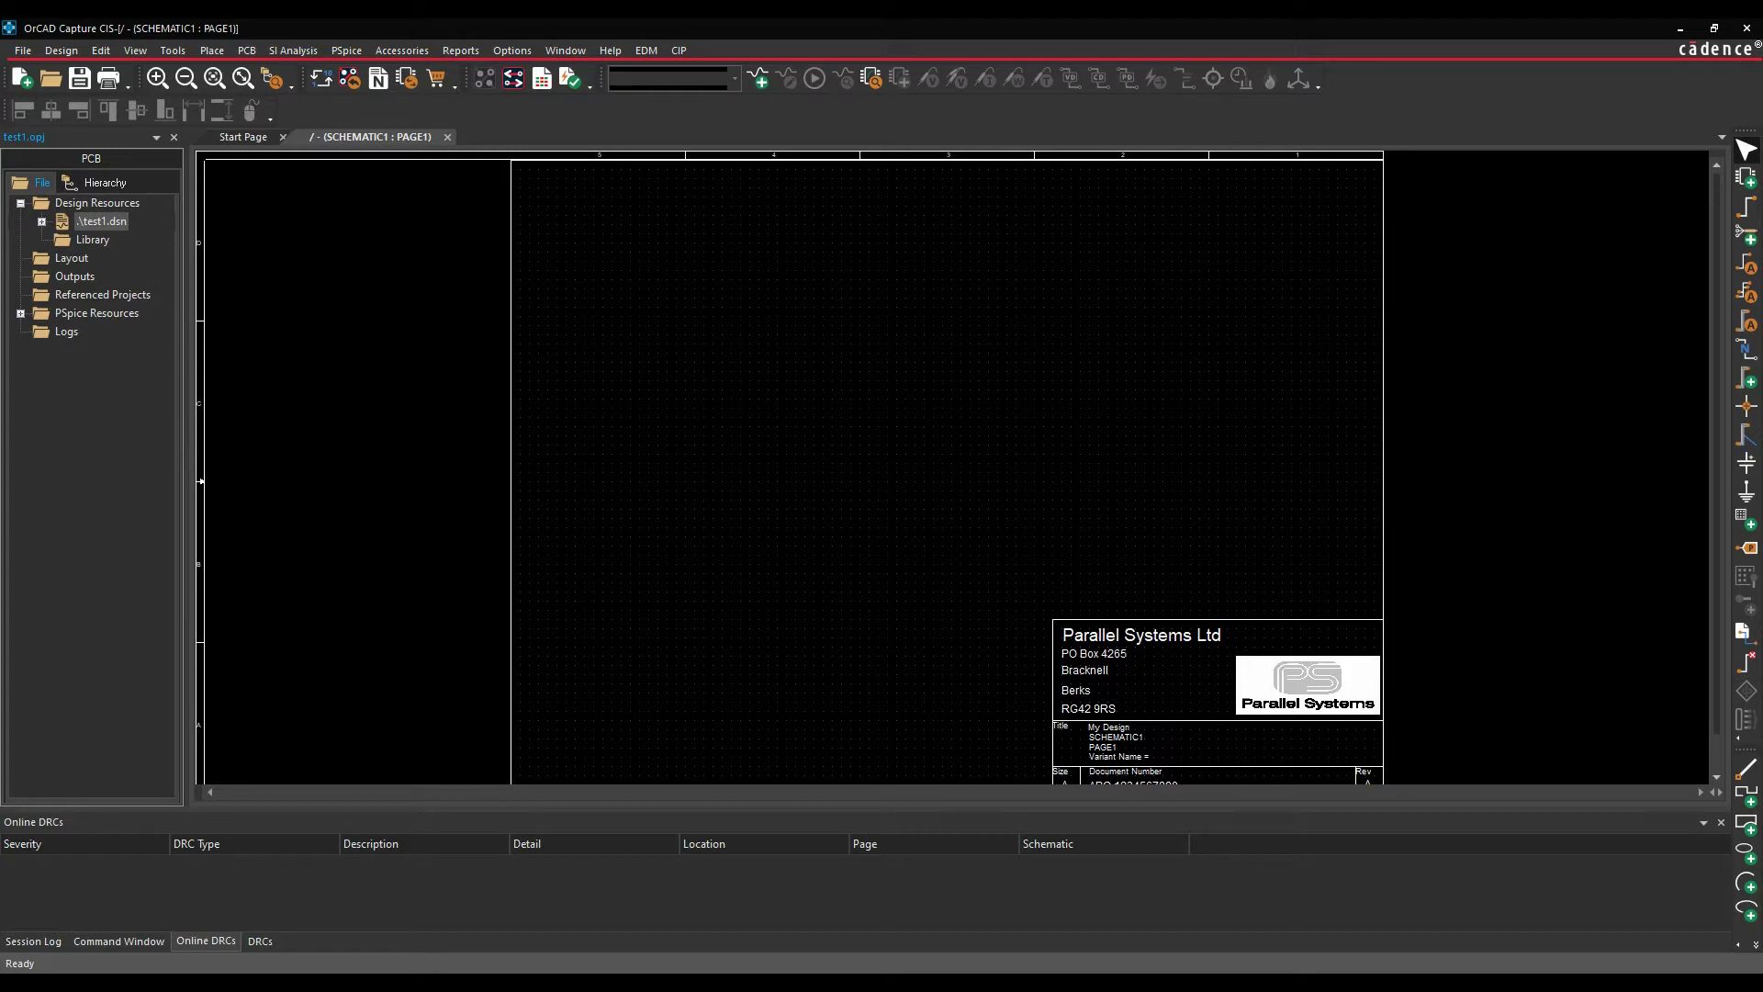
Bring forward the File Explorer window showing the D:\Demos\RelationalDB folder.
{"action": "key", "text": "alt+Tab"}
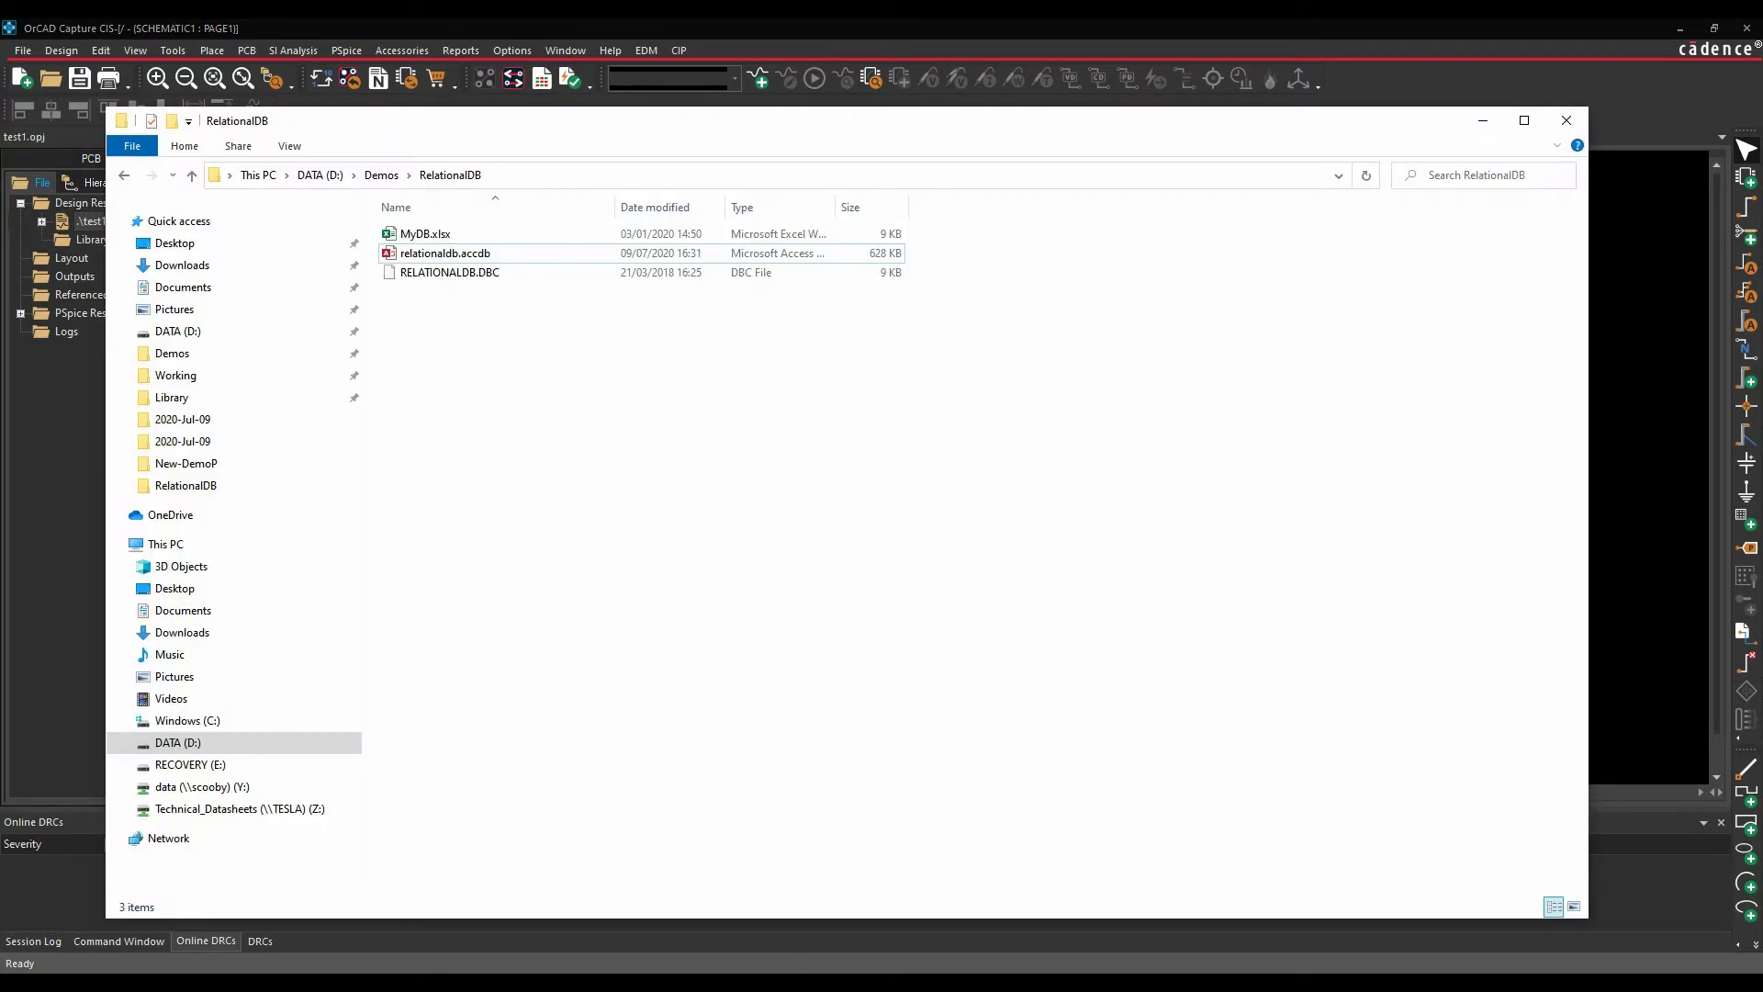
Open relationaldb.accdb in Access and view the Resistors table's two records.
{"action": "double_click", "coordinate": [447, 254]}
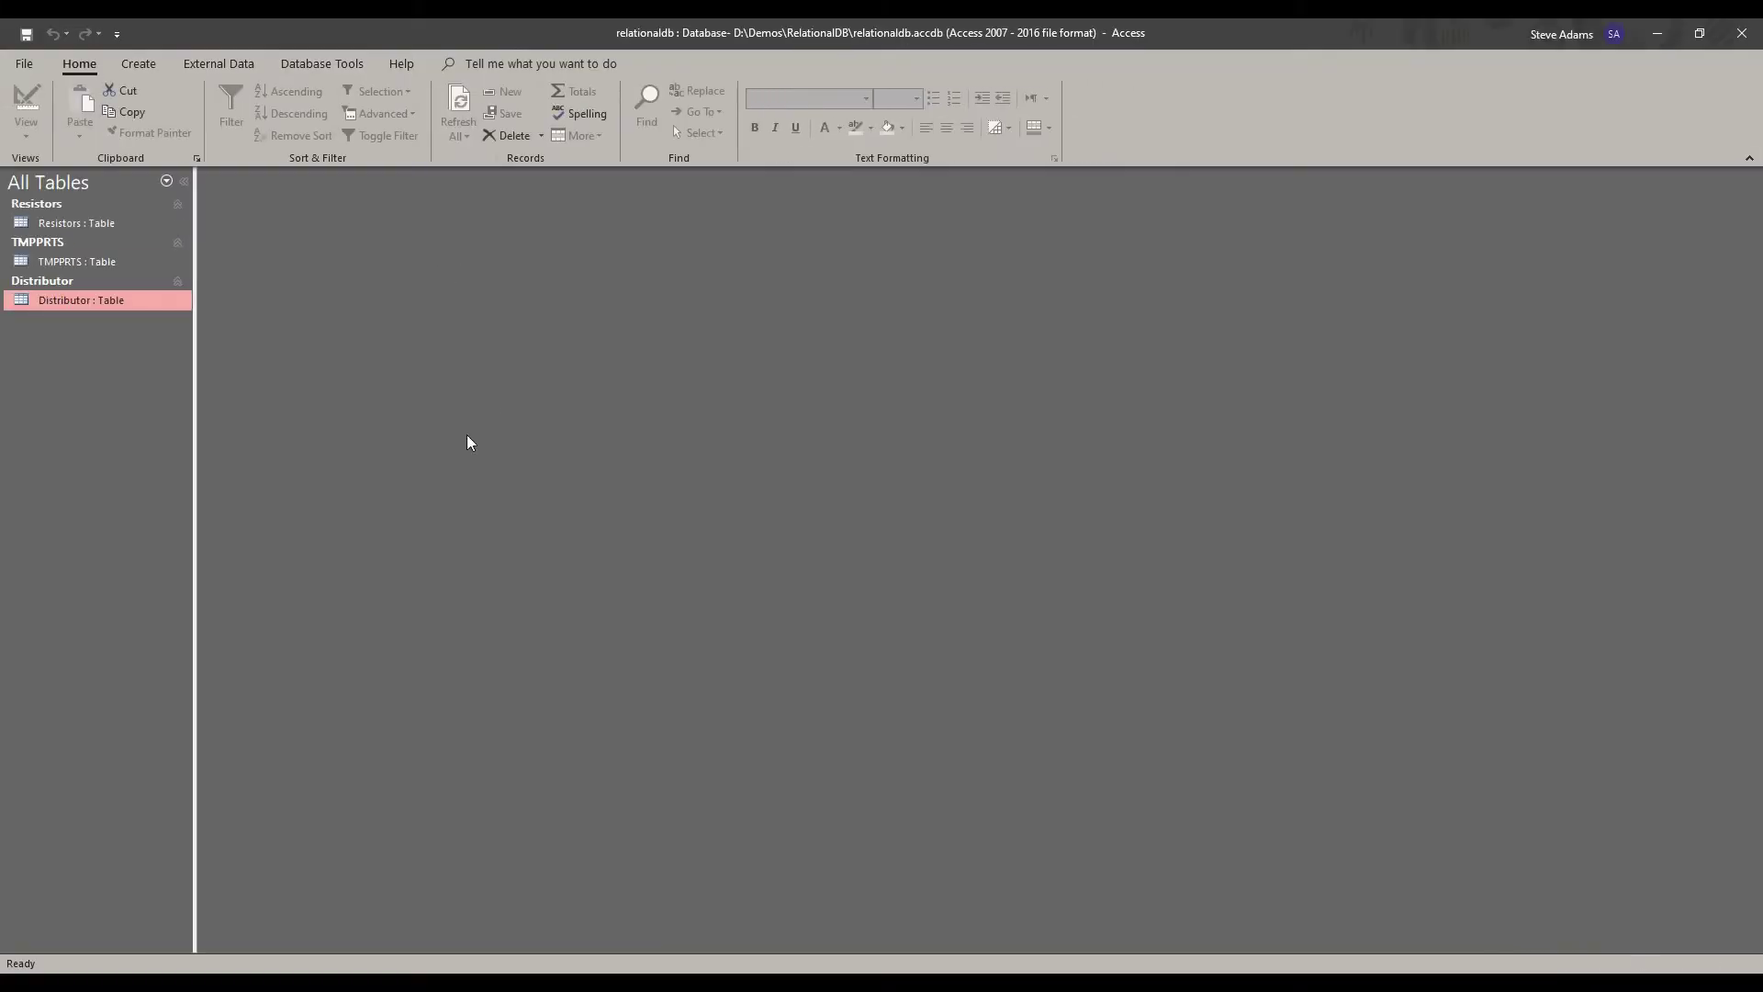
{"action": "double_click", "coordinate": [89, 225]}
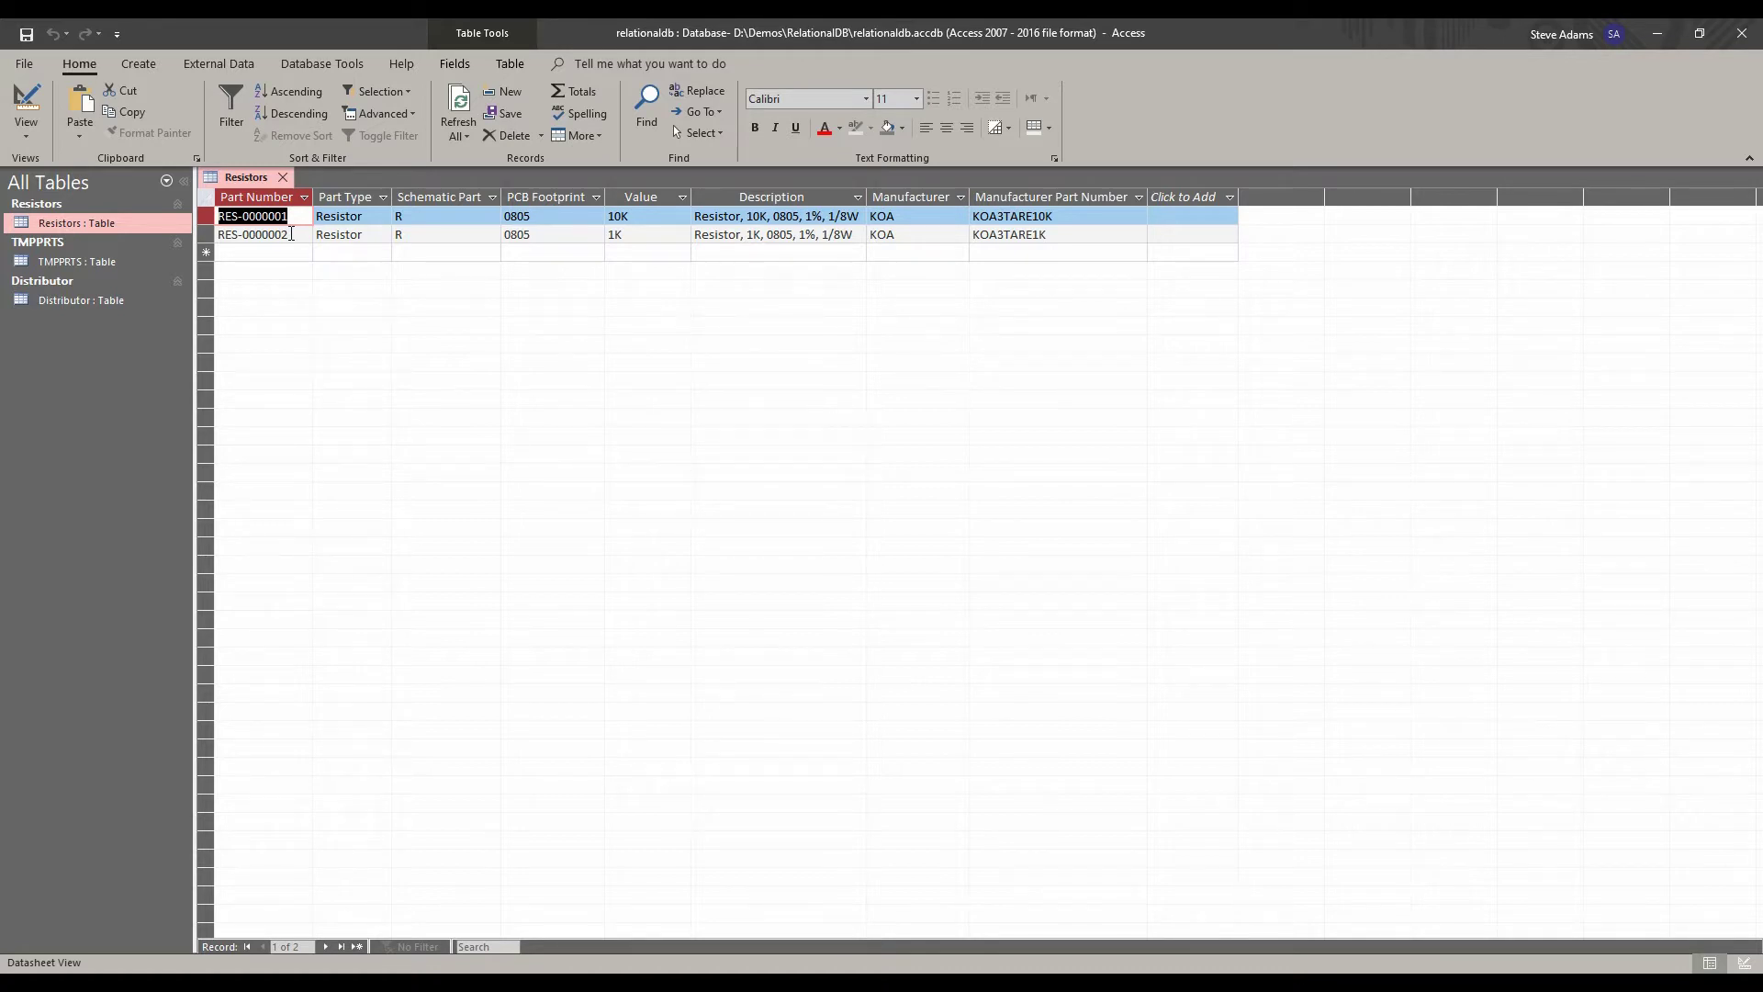
{"action": "left_click", "coordinate": [91, 304]}
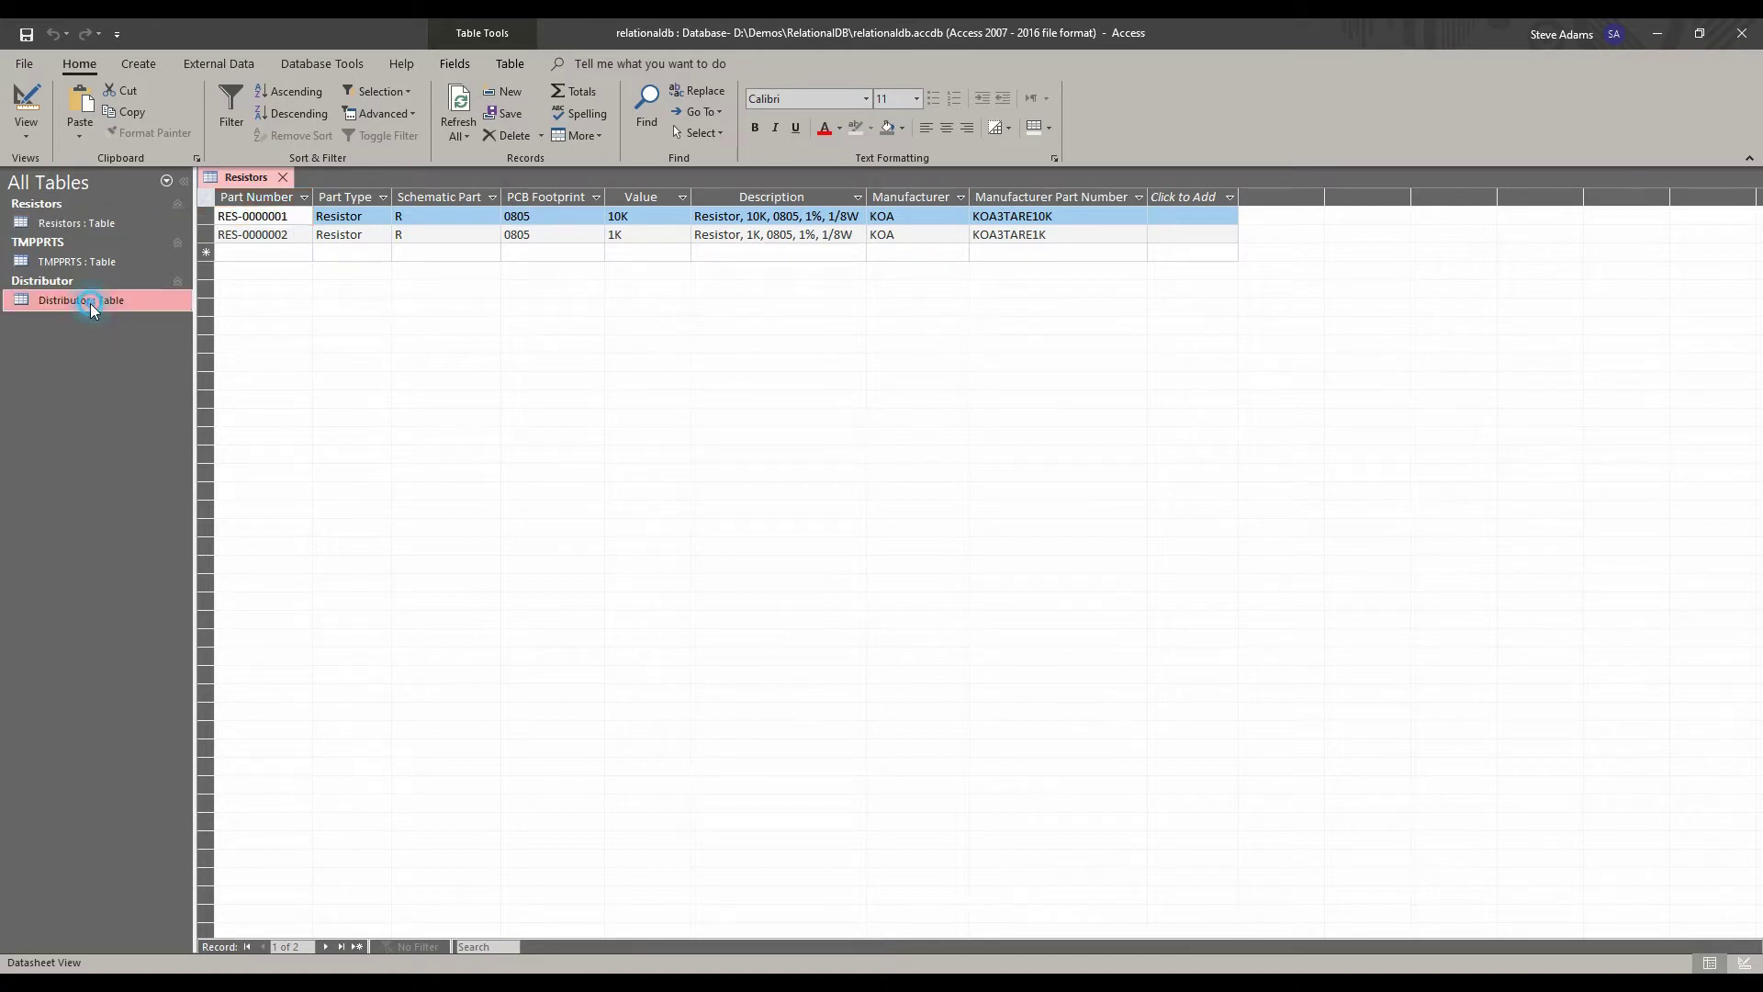
In the Distributor table, add an RS record for RES-0000001 with part number RS-975-764.
{"action": "double_click", "coordinate": [91, 304]}
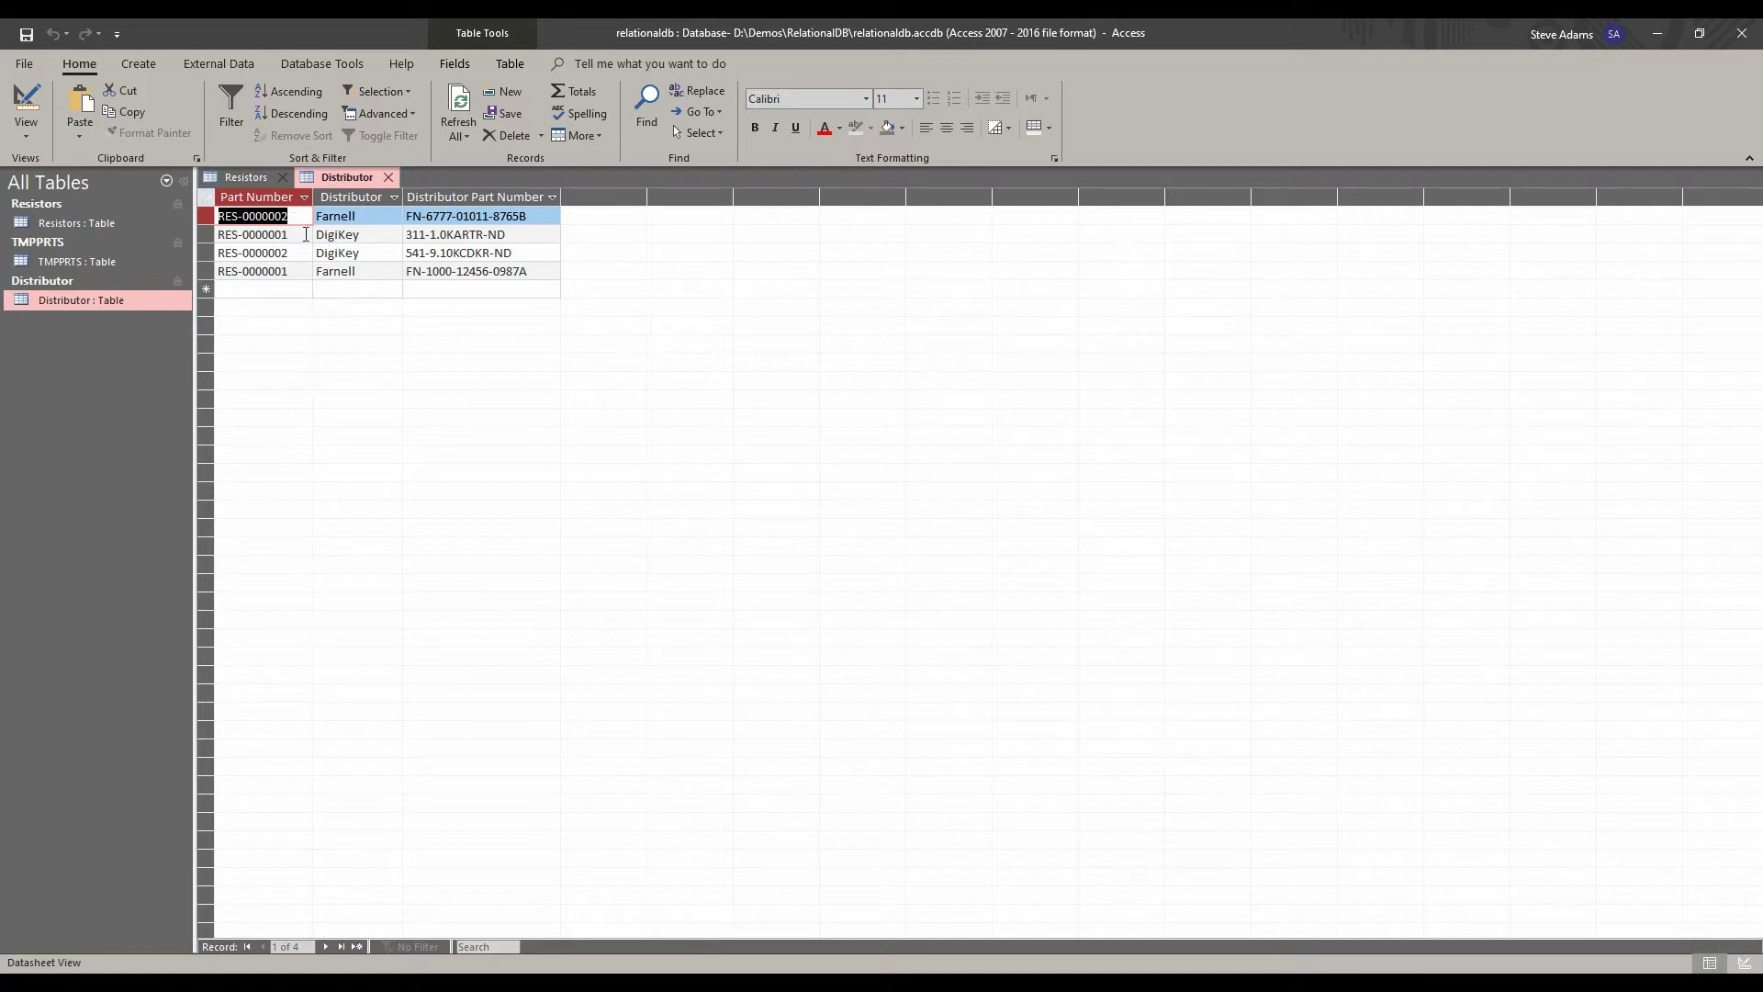
{"action": "left_click", "coordinate": [258, 290]}
{"action": "key", "text": "Caps_Lock"}
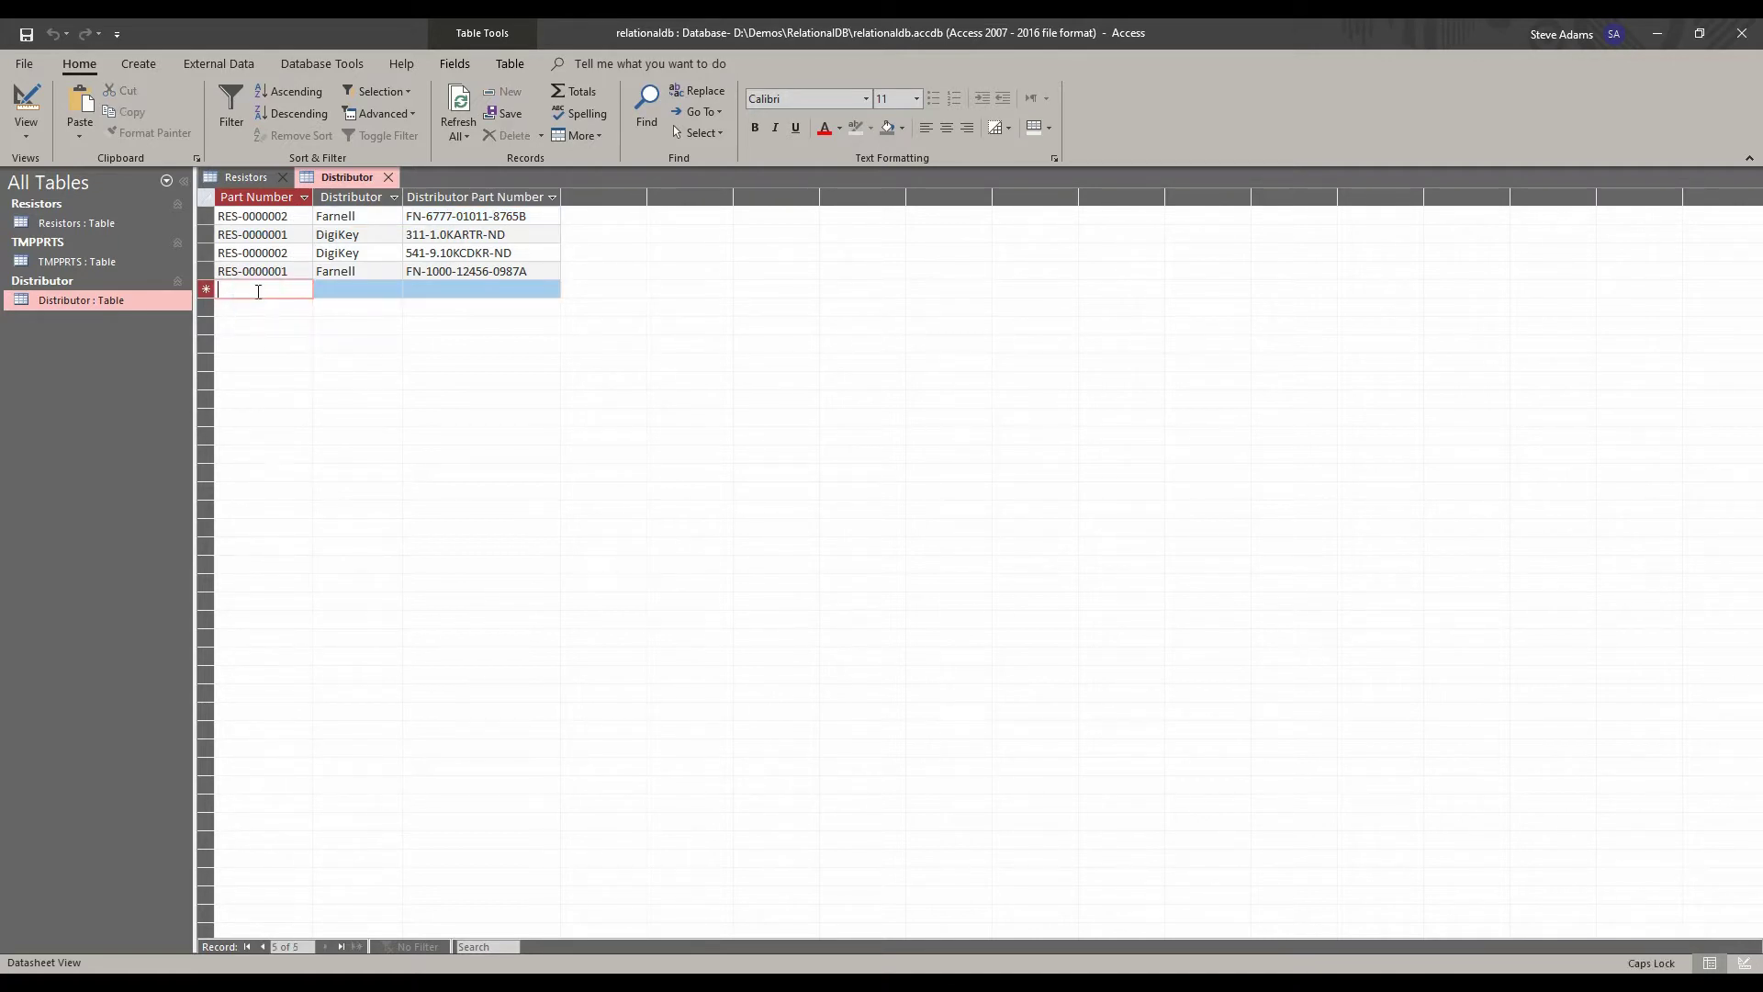
{"action": "type", "text": "RES-0000001"}
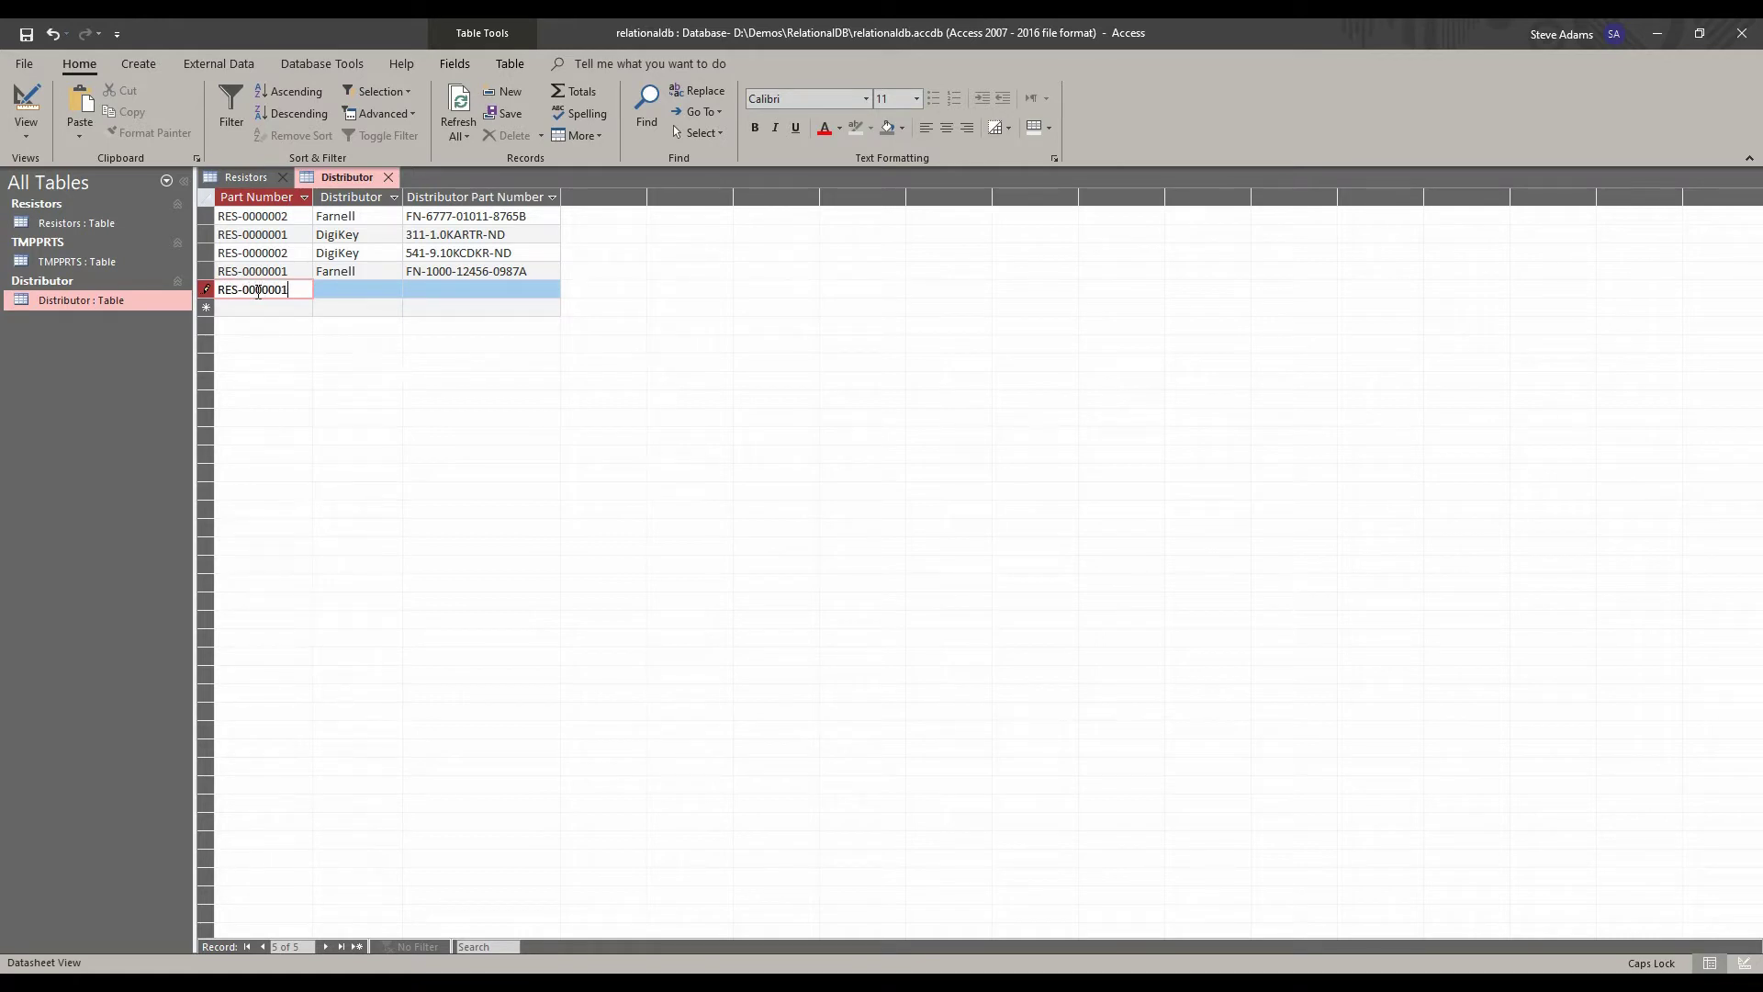
{"action": "key", "text": "Tab"}
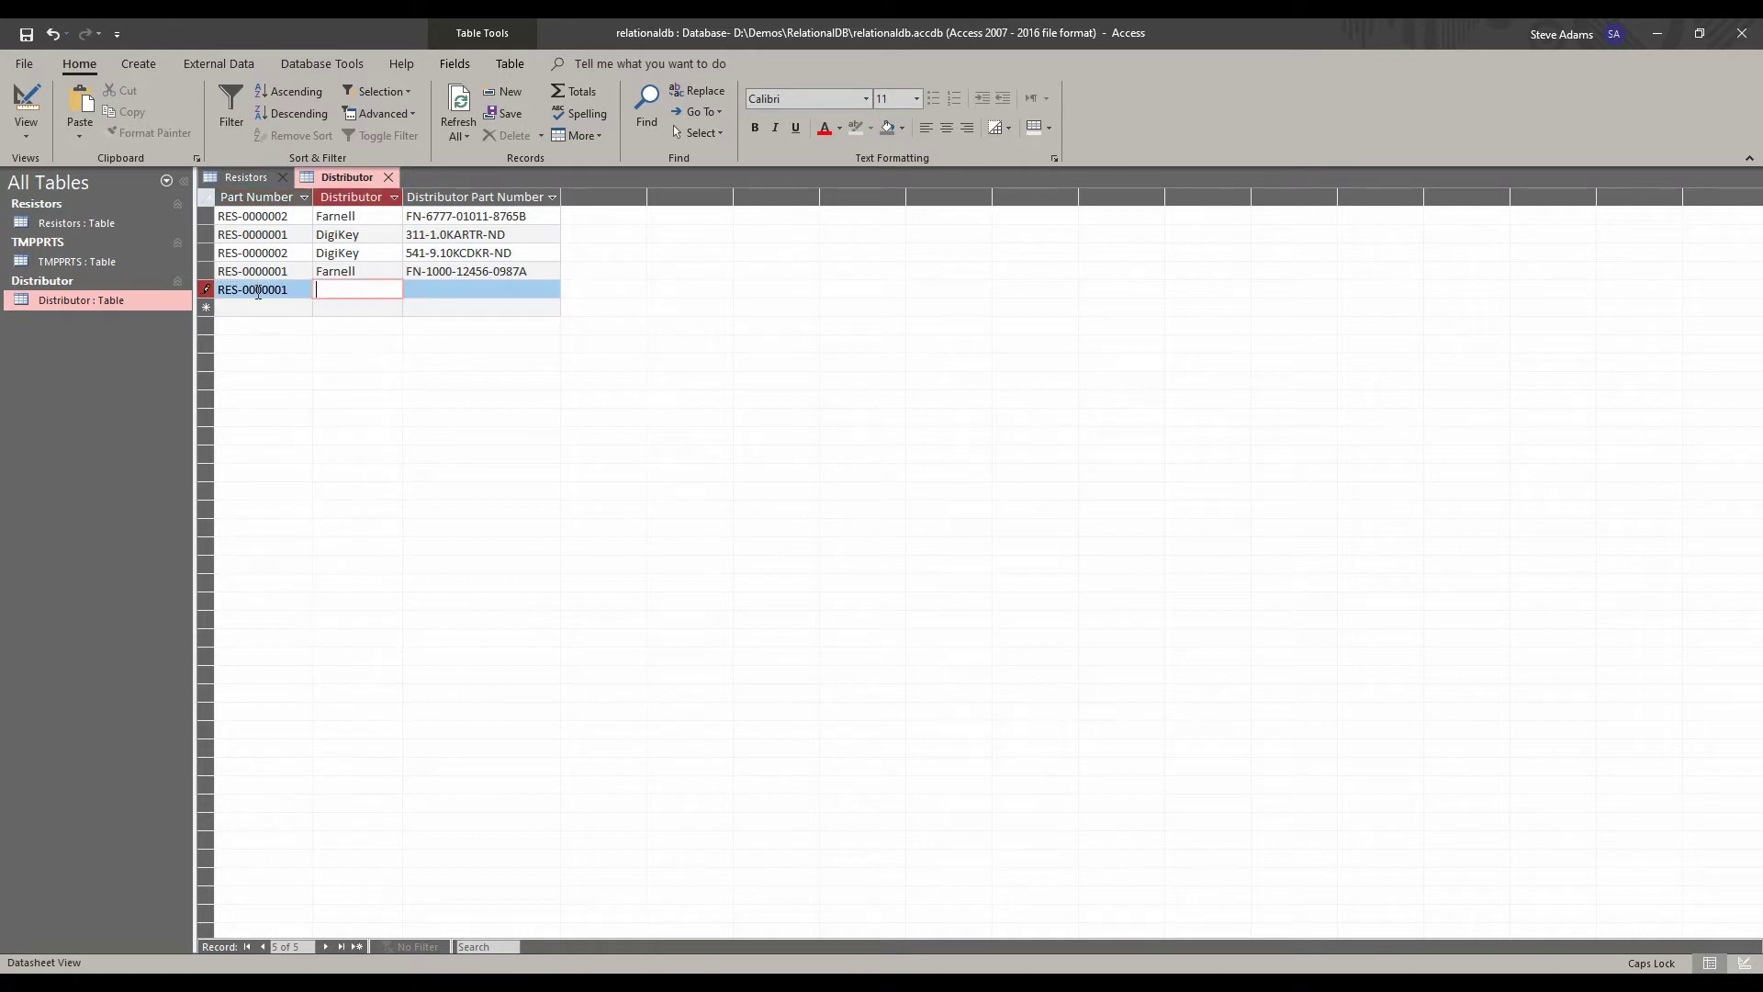
{"action": "type", "text": "RS"}
{"action": "key", "text": "Tab"}
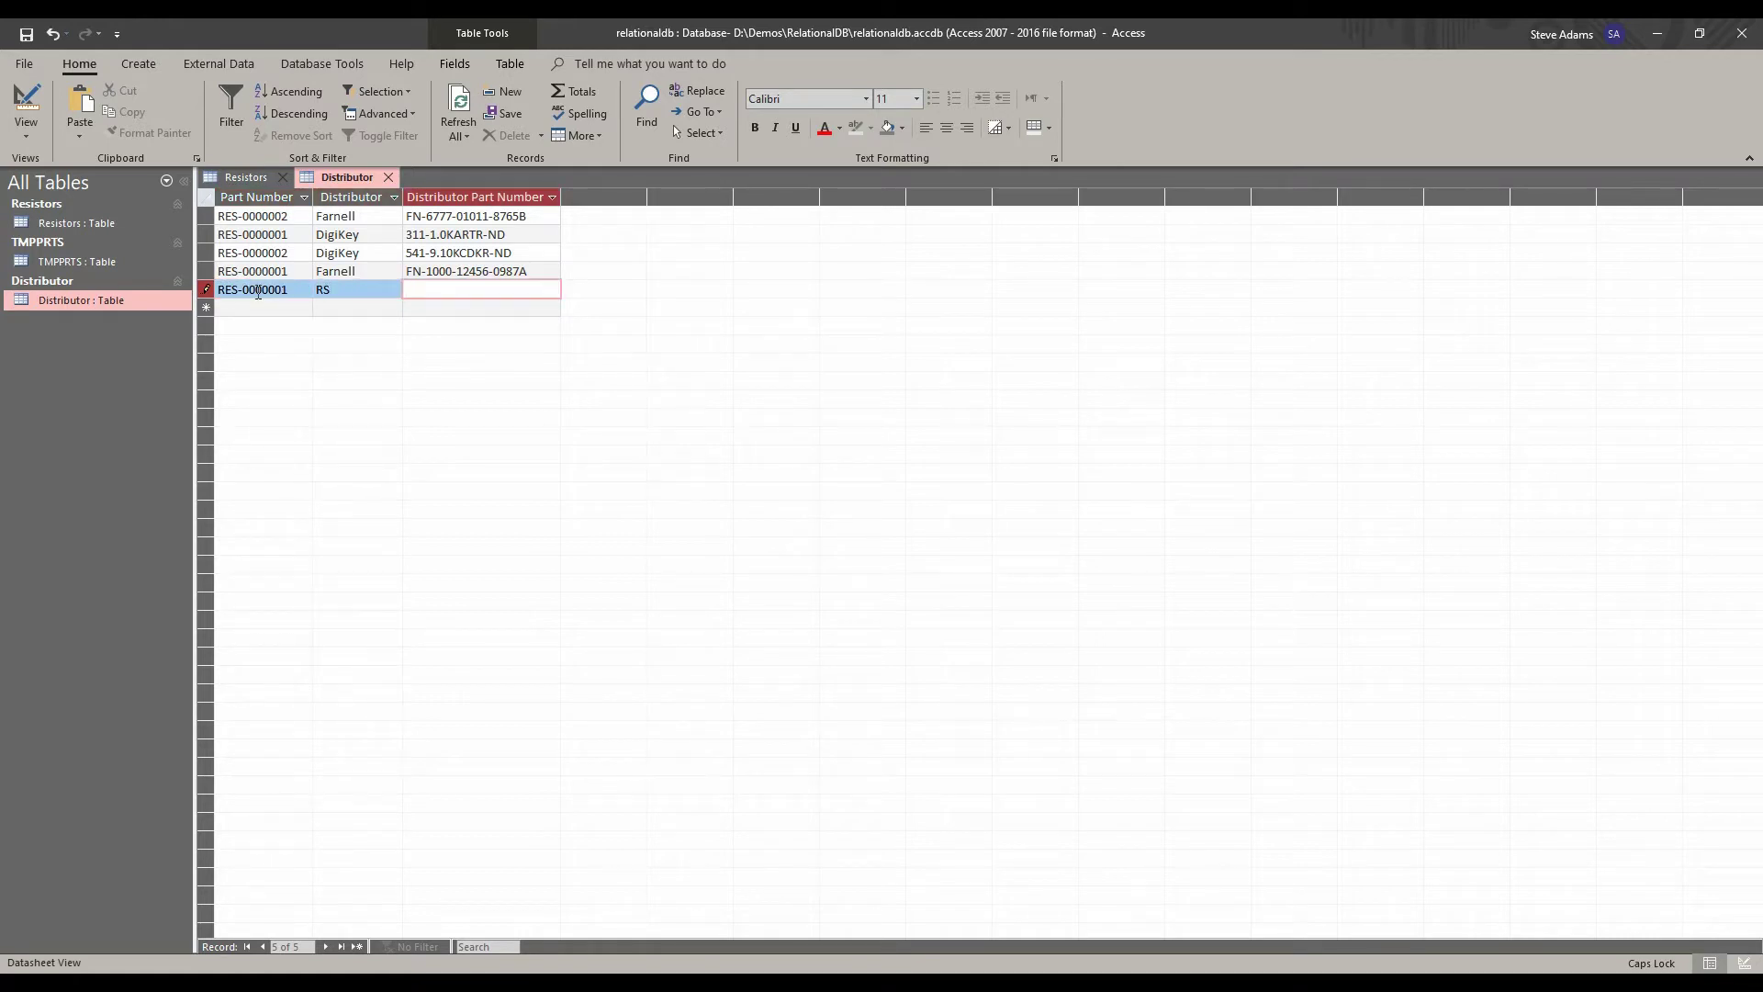
{"action": "type", "text": "RS-975-764"}
Add an RS record for RES-0000002 with part number RS-879-473 and save it.
{"action": "left_click", "coordinate": [262, 308]}
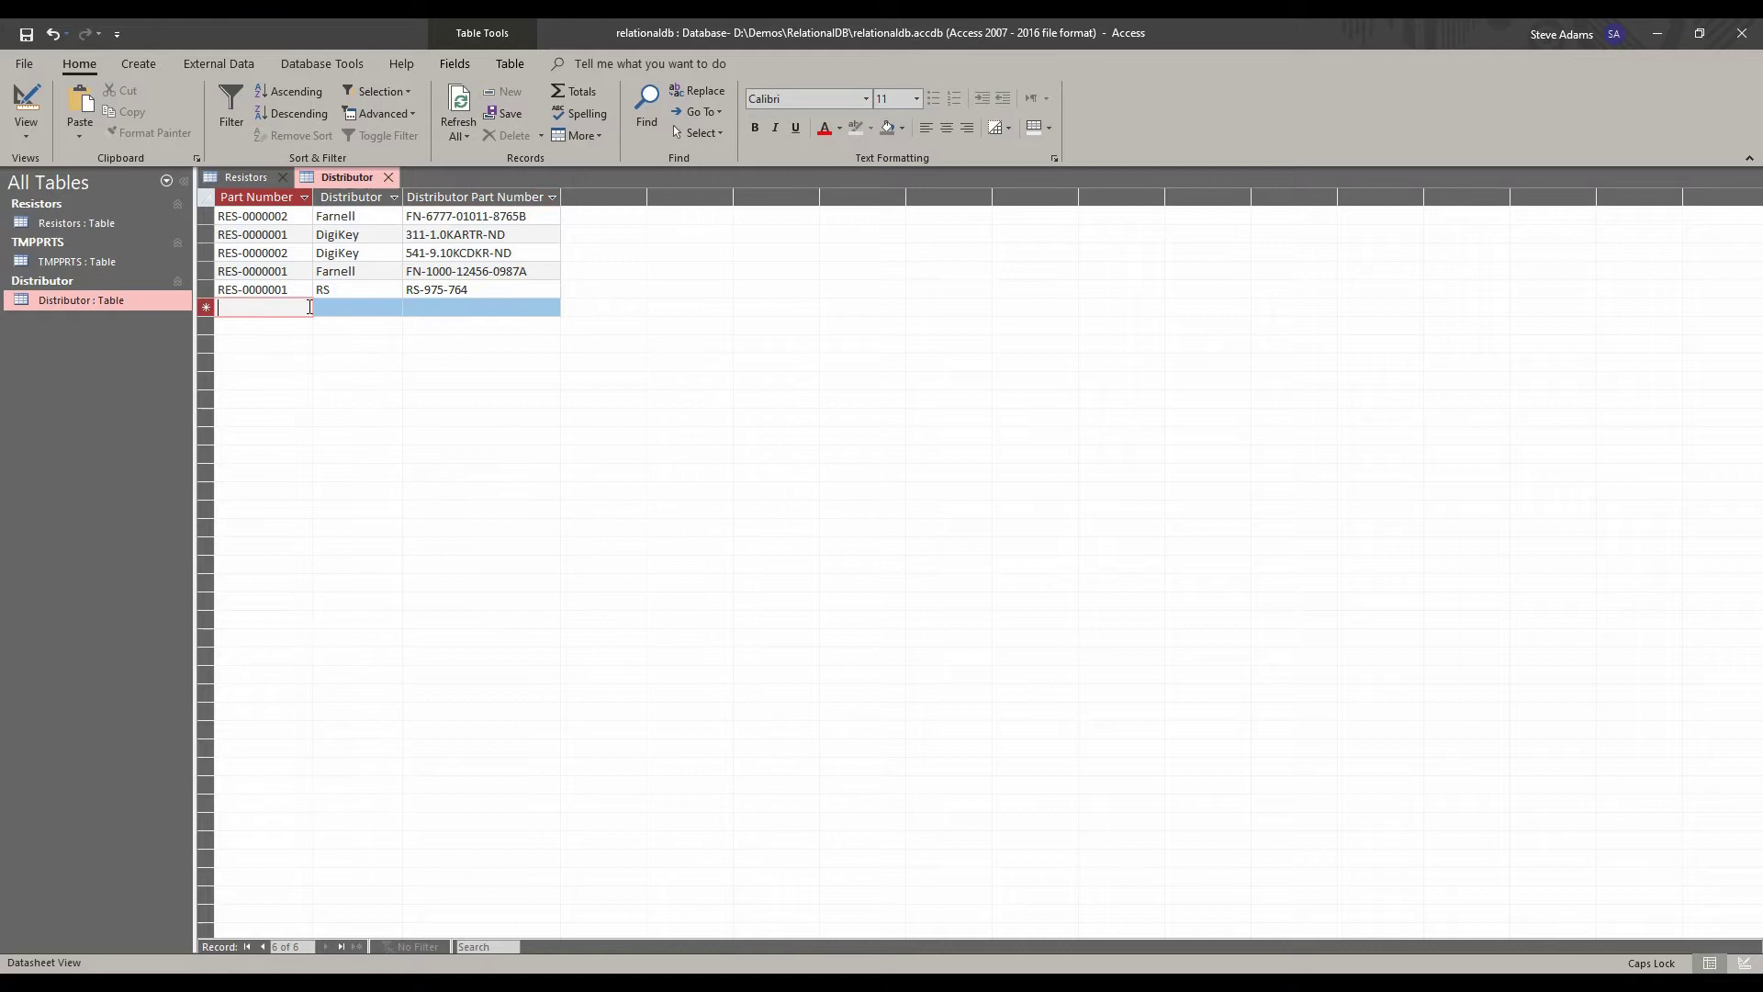
{"action": "type", "text": "RES"}
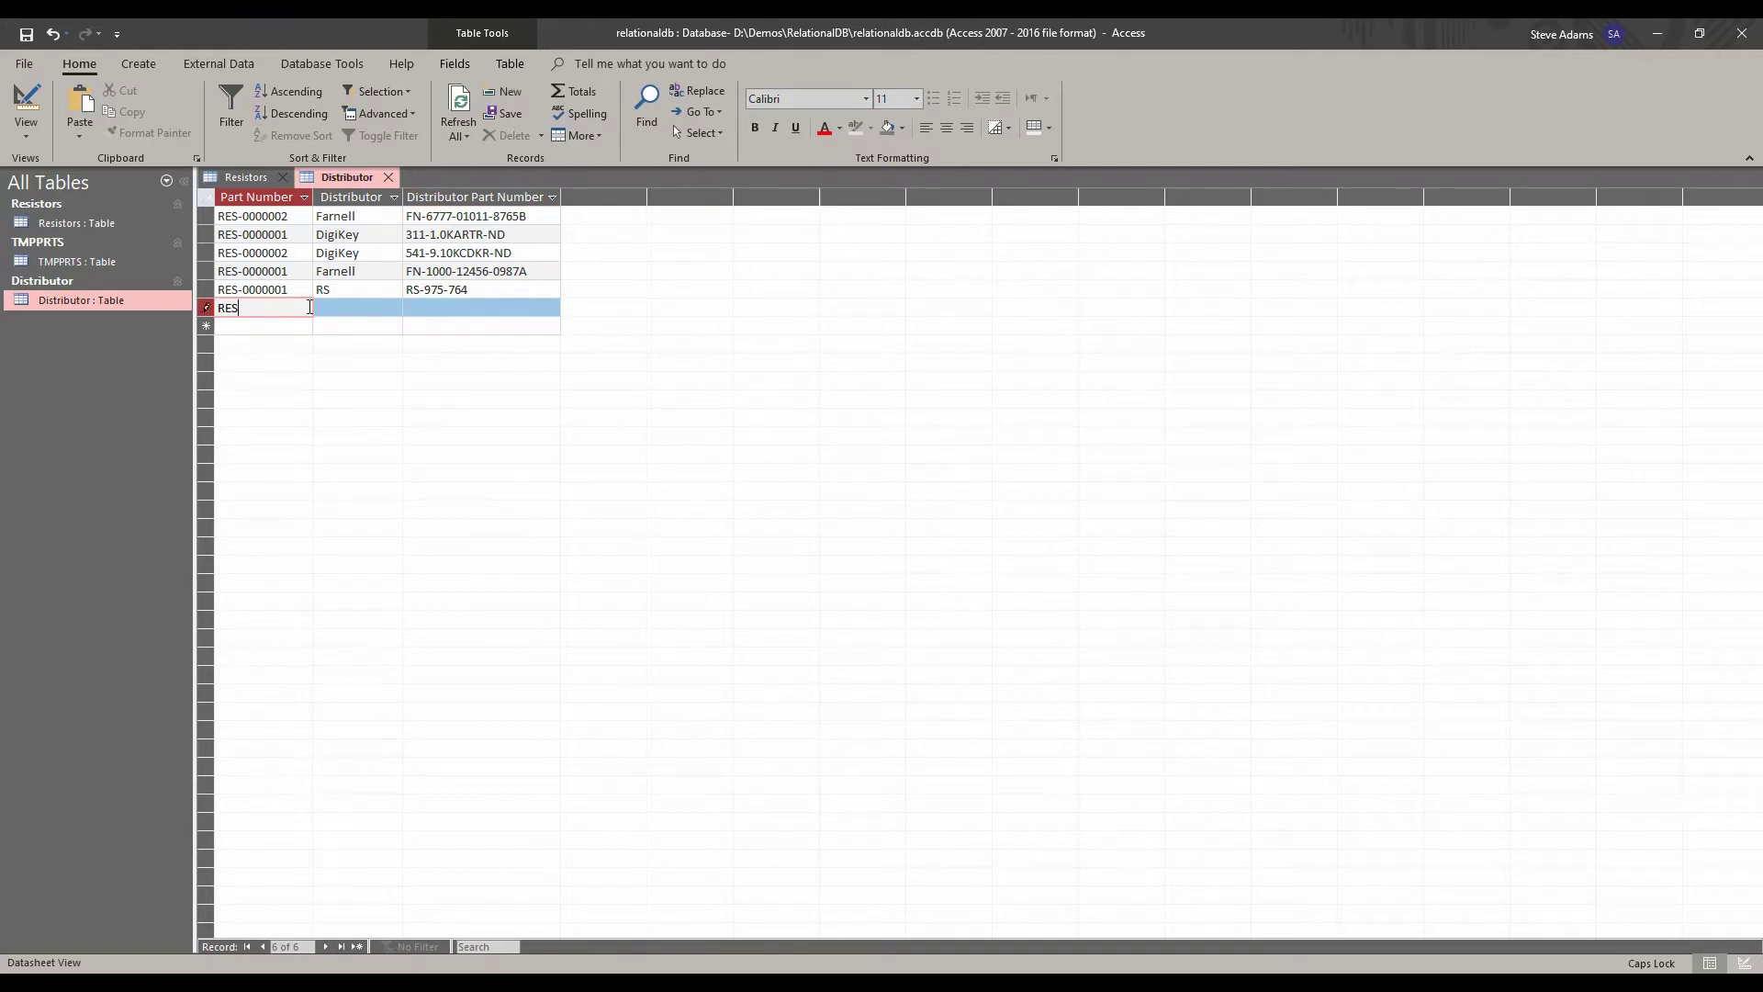
{"action": "type", "text": "-0000002"}
{"action": "key", "text": "Tab"}
{"action": "type", "text": "RS"}
{"action": "key", "text": "Tab"}
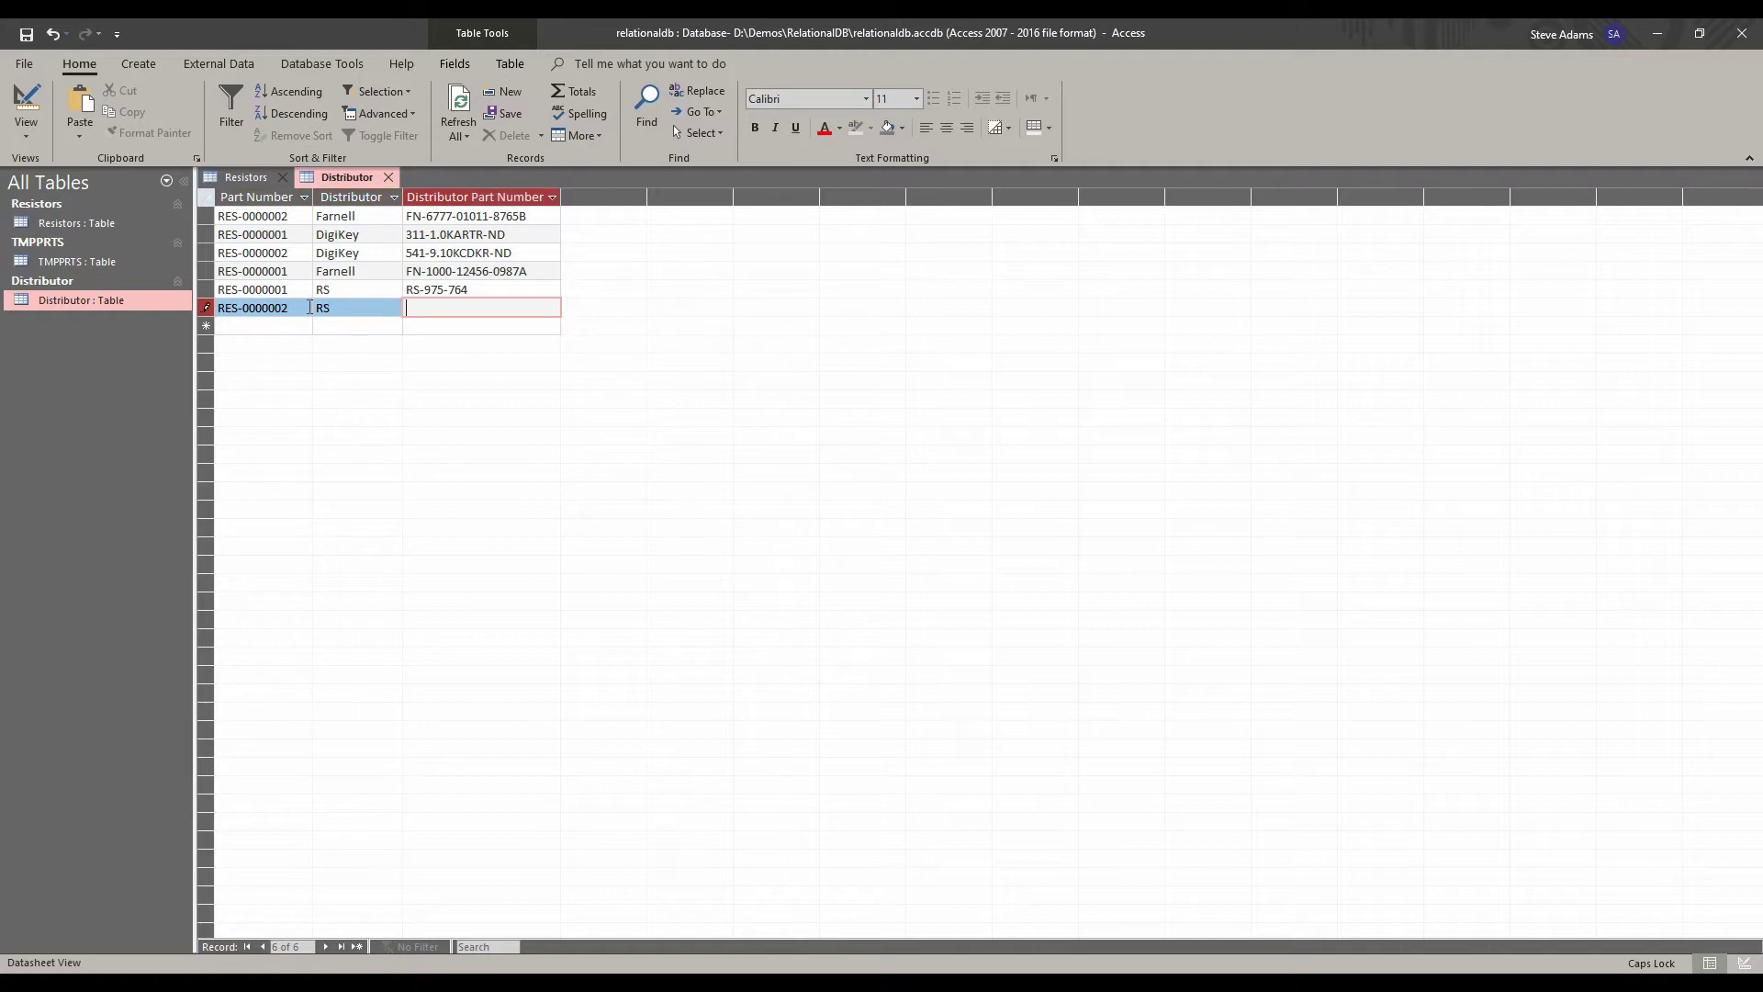
{"action": "type", "text": "RS-879-473"}
{"action": "left_click", "coordinate": [484, 289]}
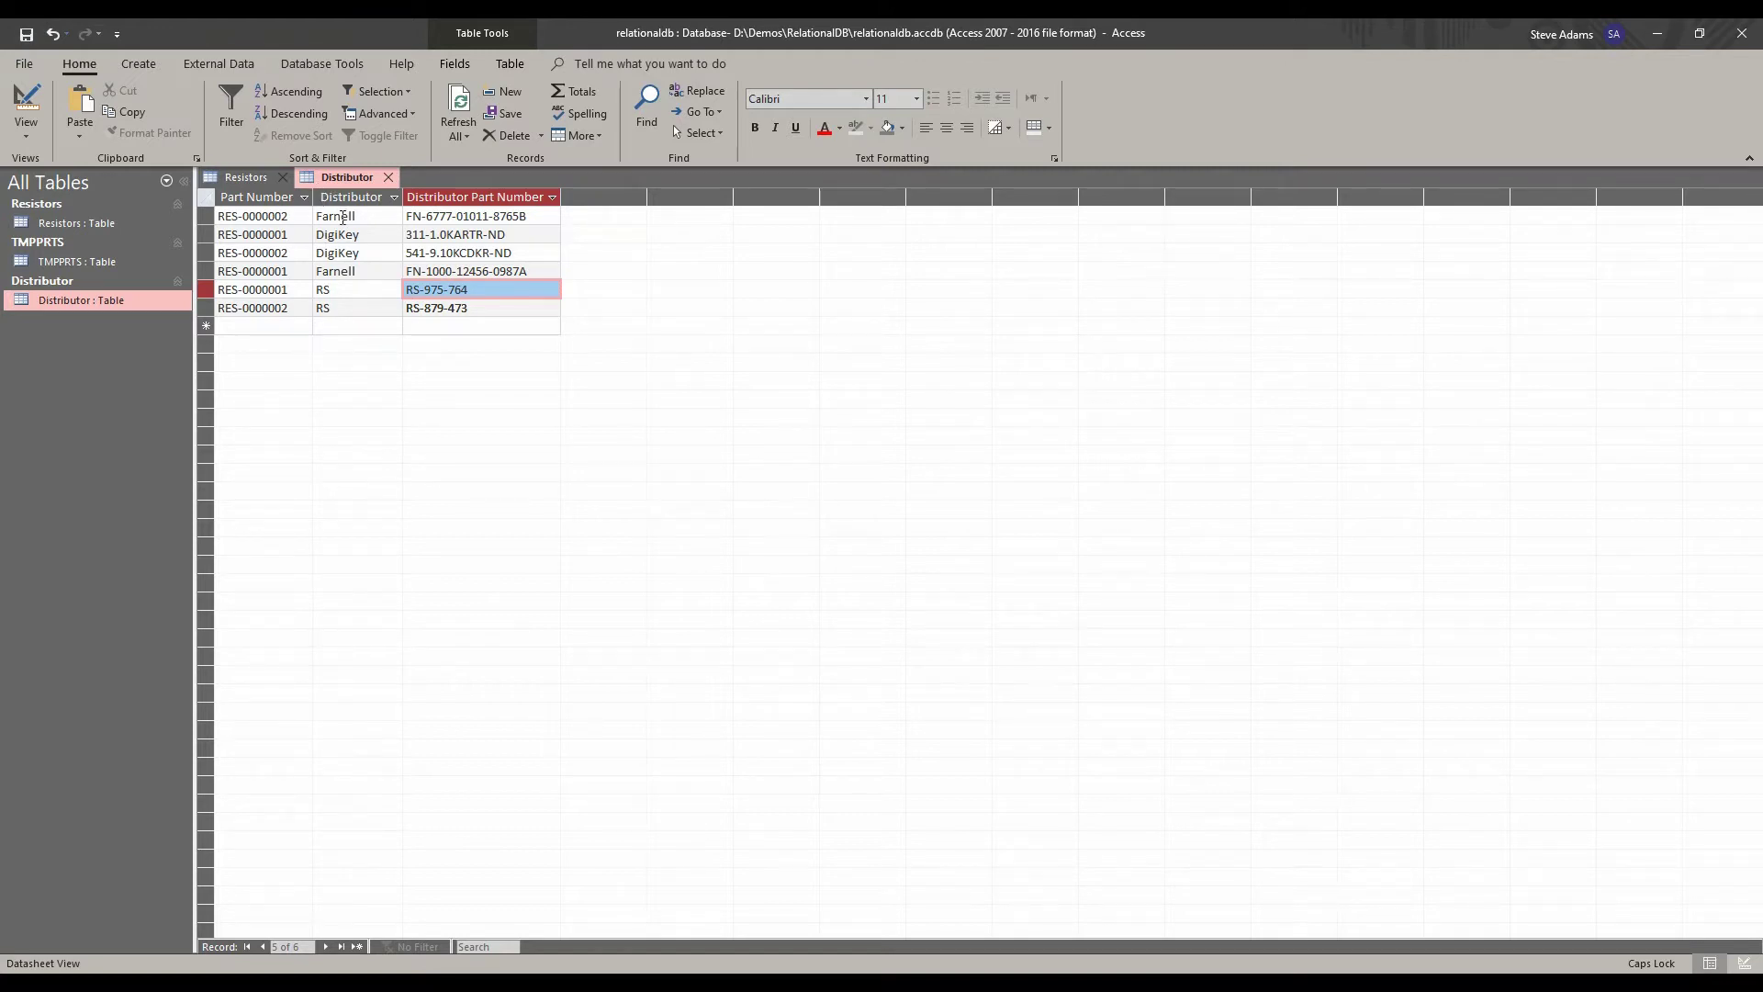
Close Access and launch ODBC Data Sources (64-bit) from Control Panel's Administrative Tools.
{"action": "left_click", "coordinate": [1742, 32]}
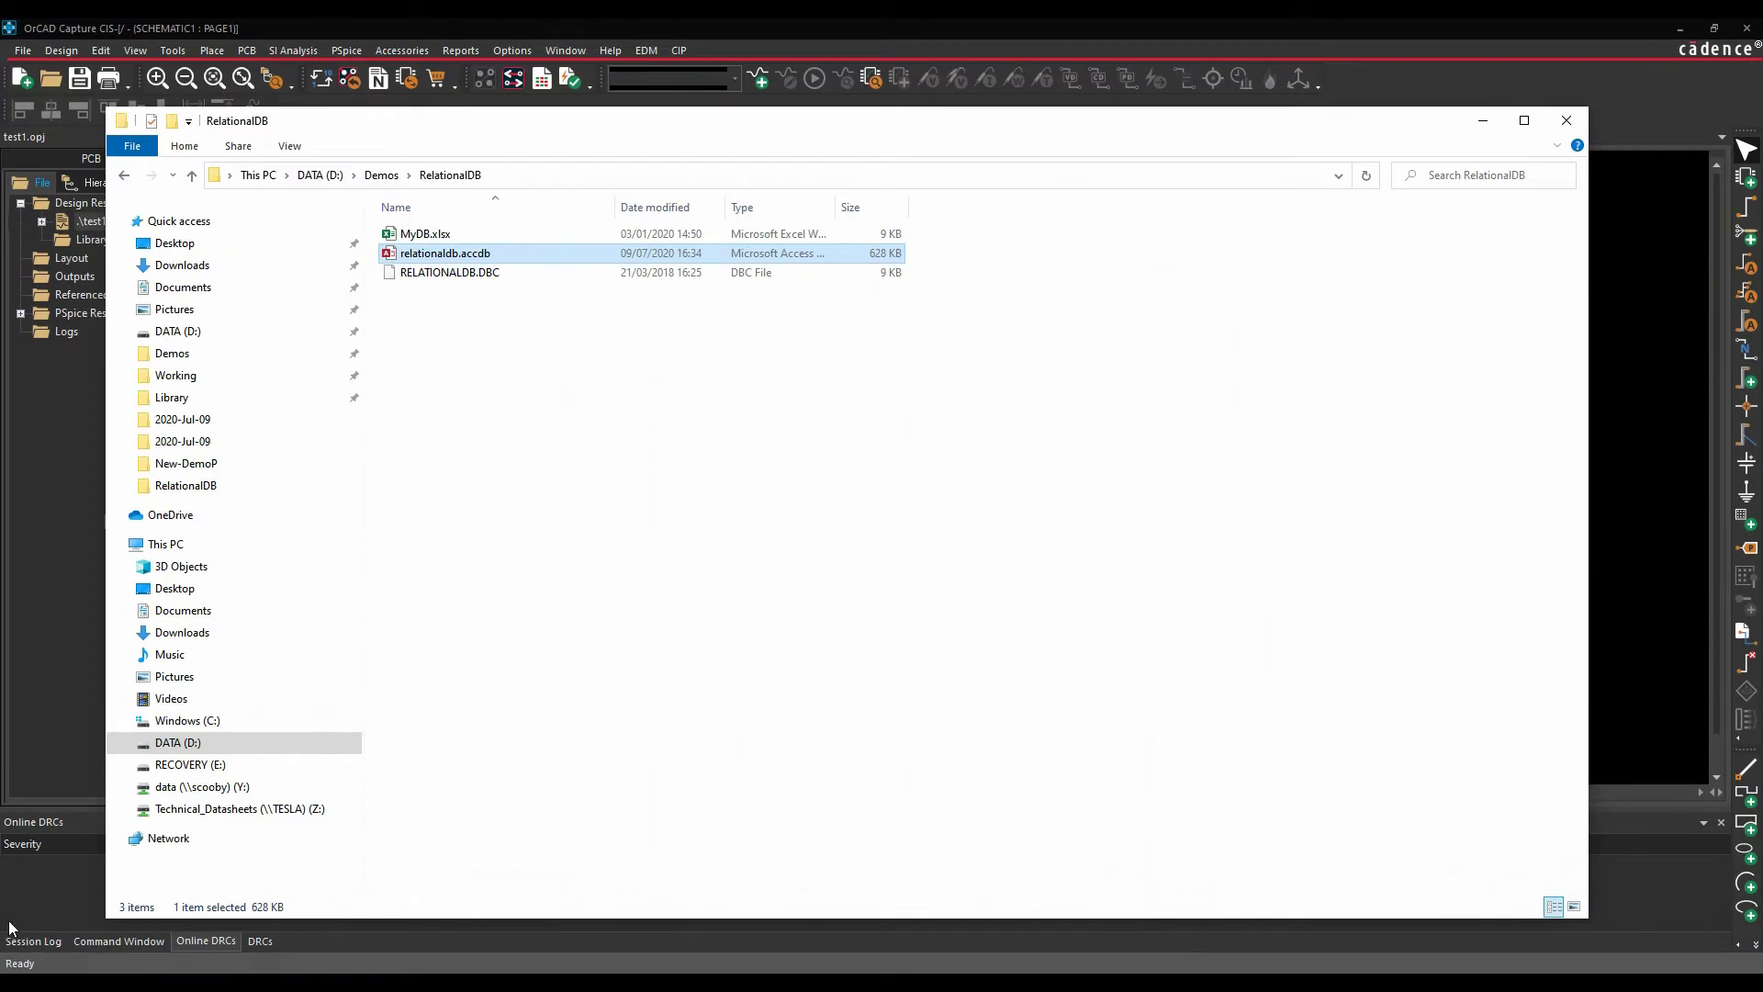
{"action": "left_click", "coordinate": [17, 961]}
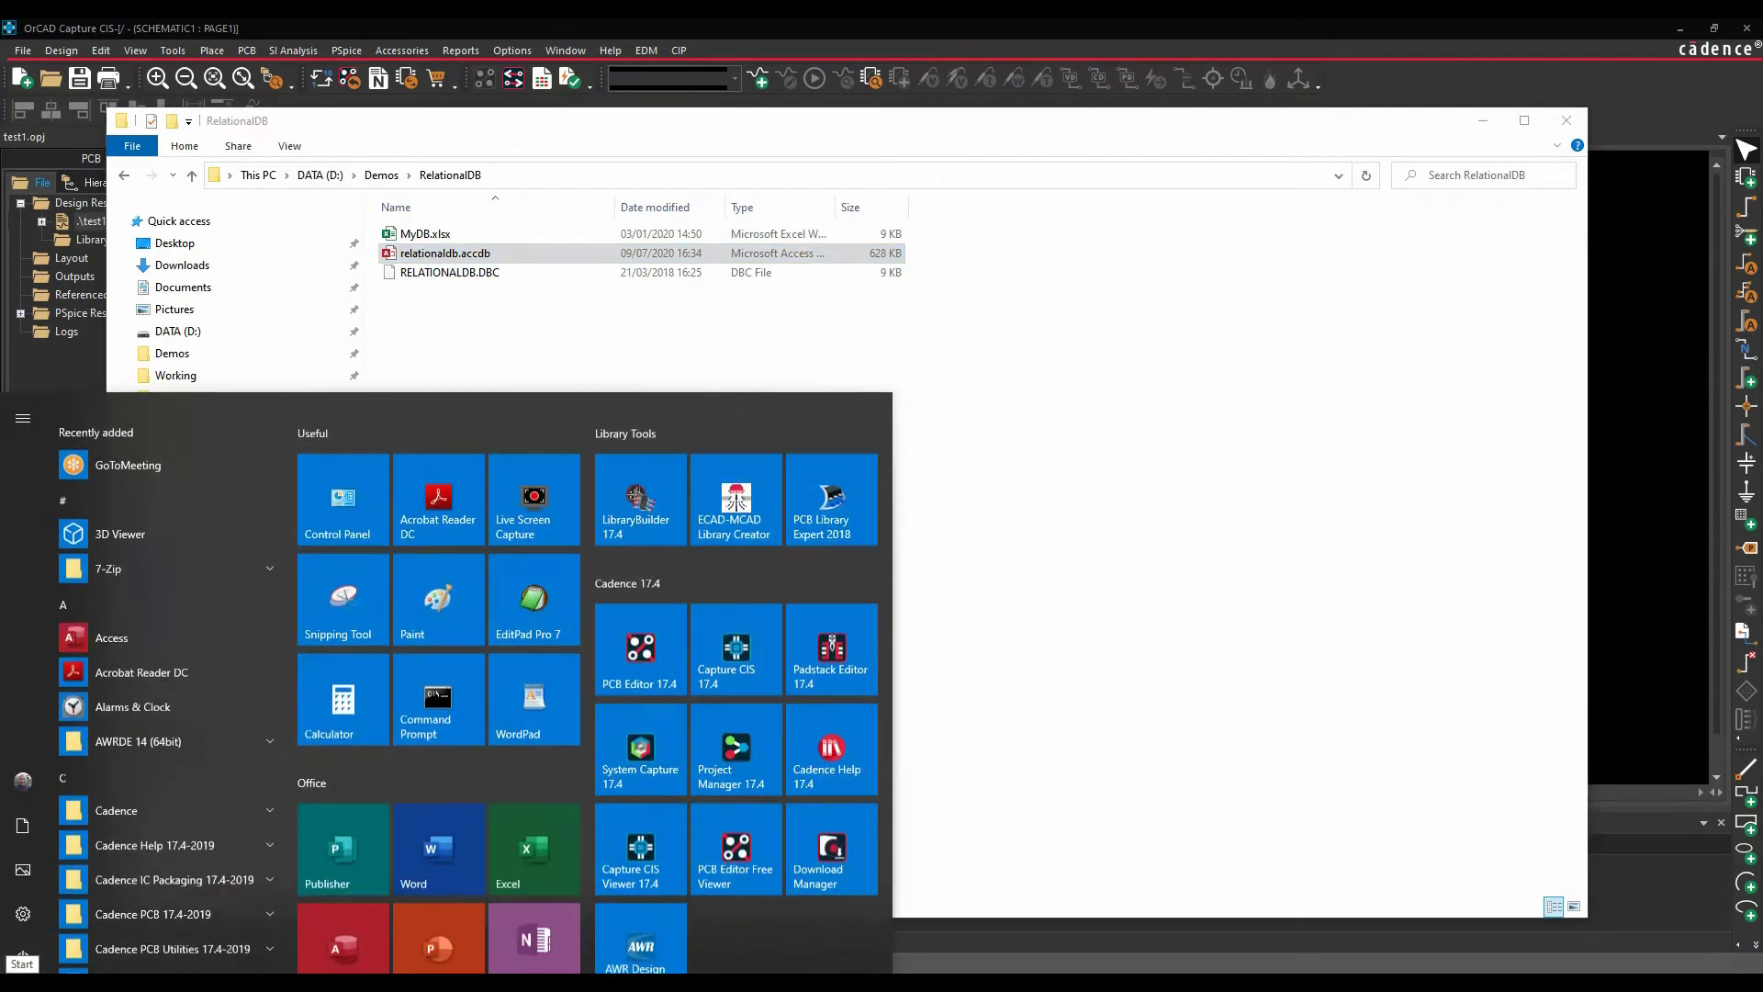
{"action": "left_click", "coordinate": [344, 476]}
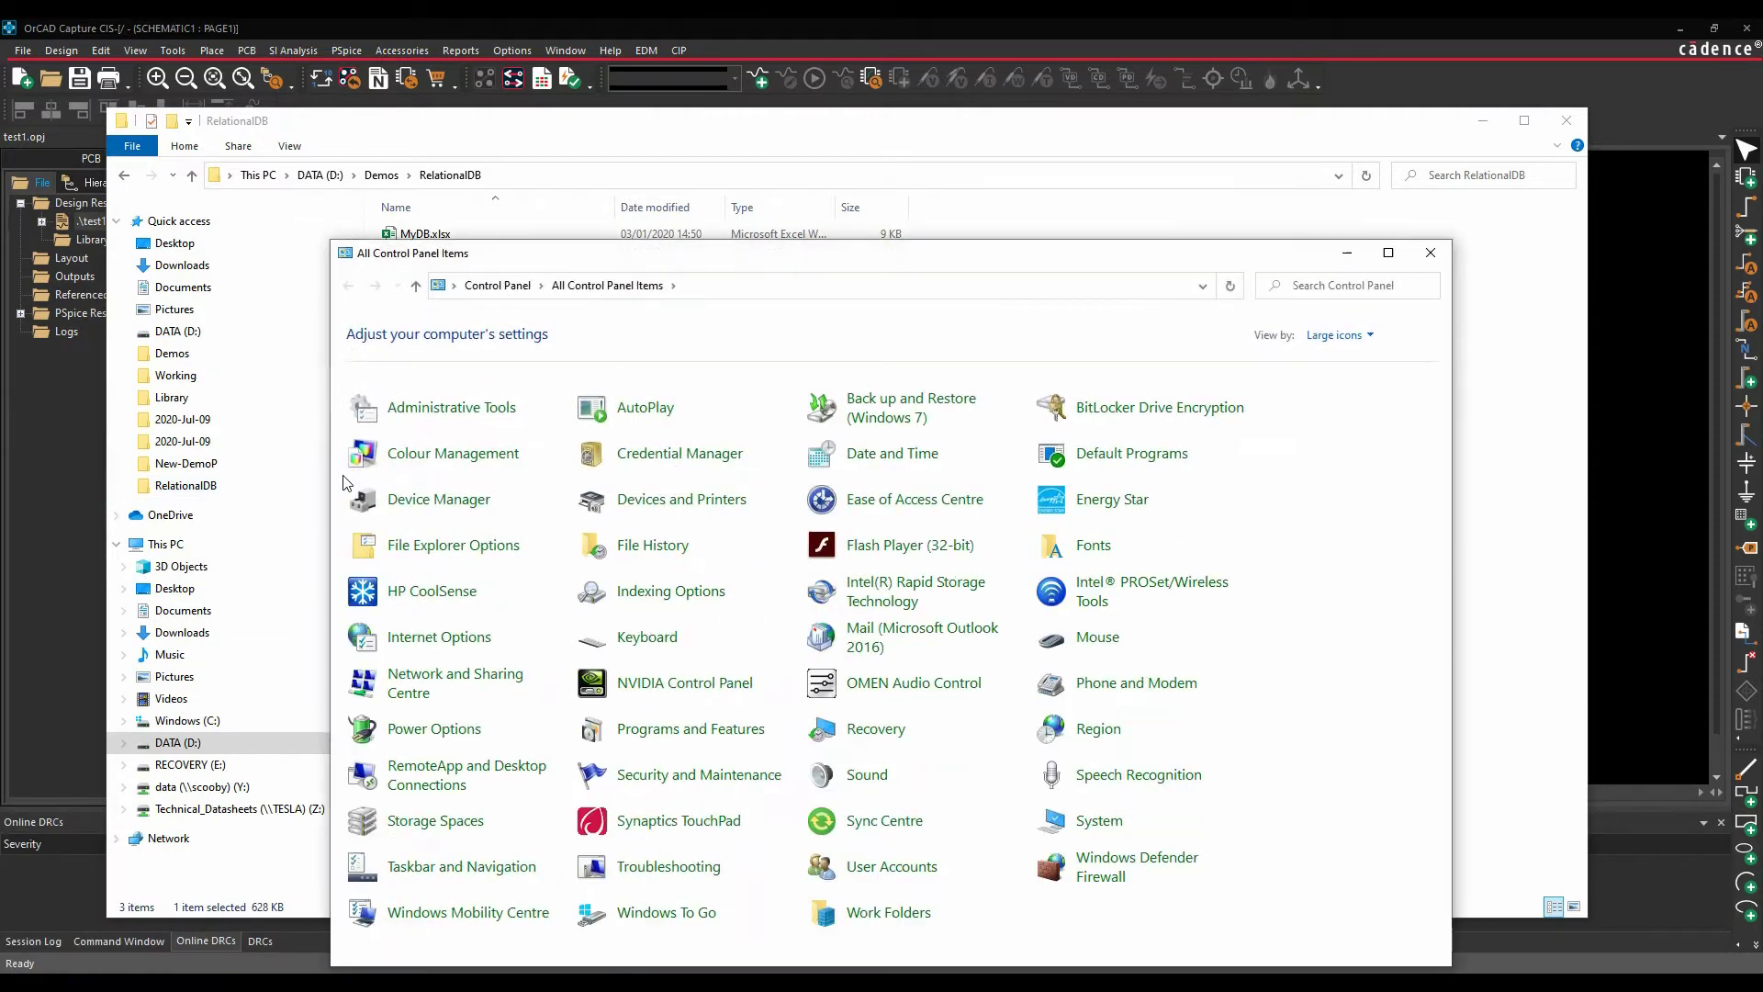
{"action": "left_click", "coordinate": [474, 414]}
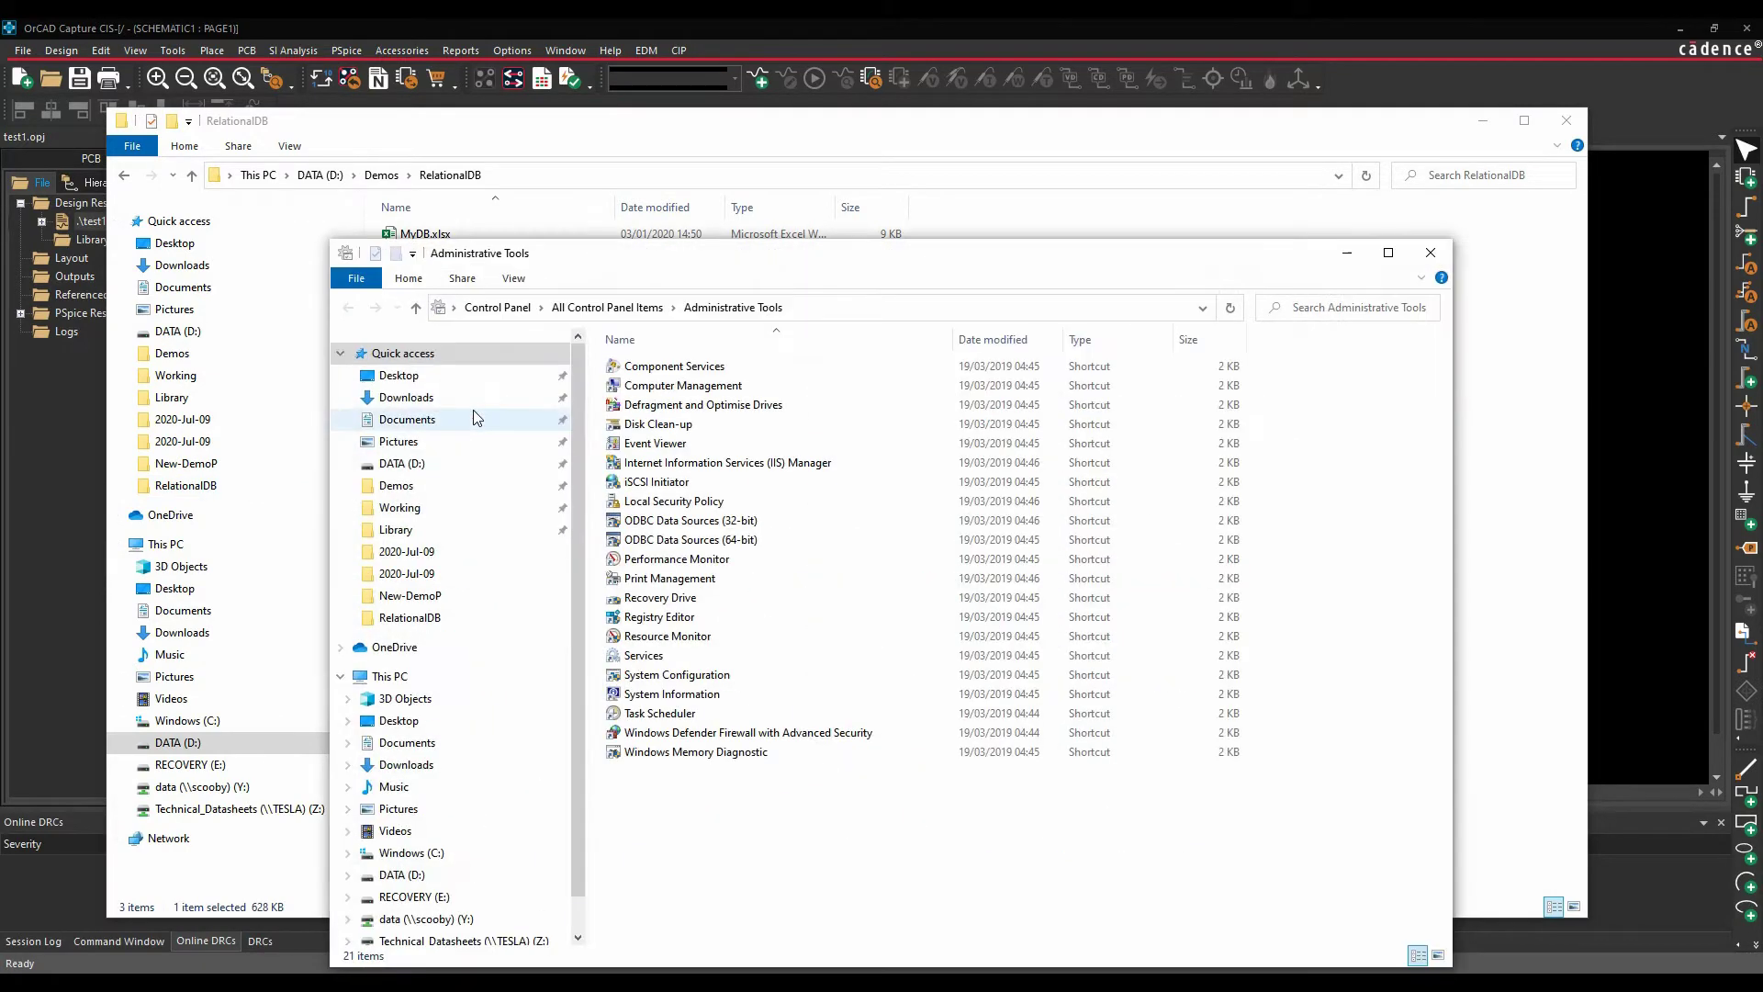
{"action": "double_click", "coordinate": [700, 541]}
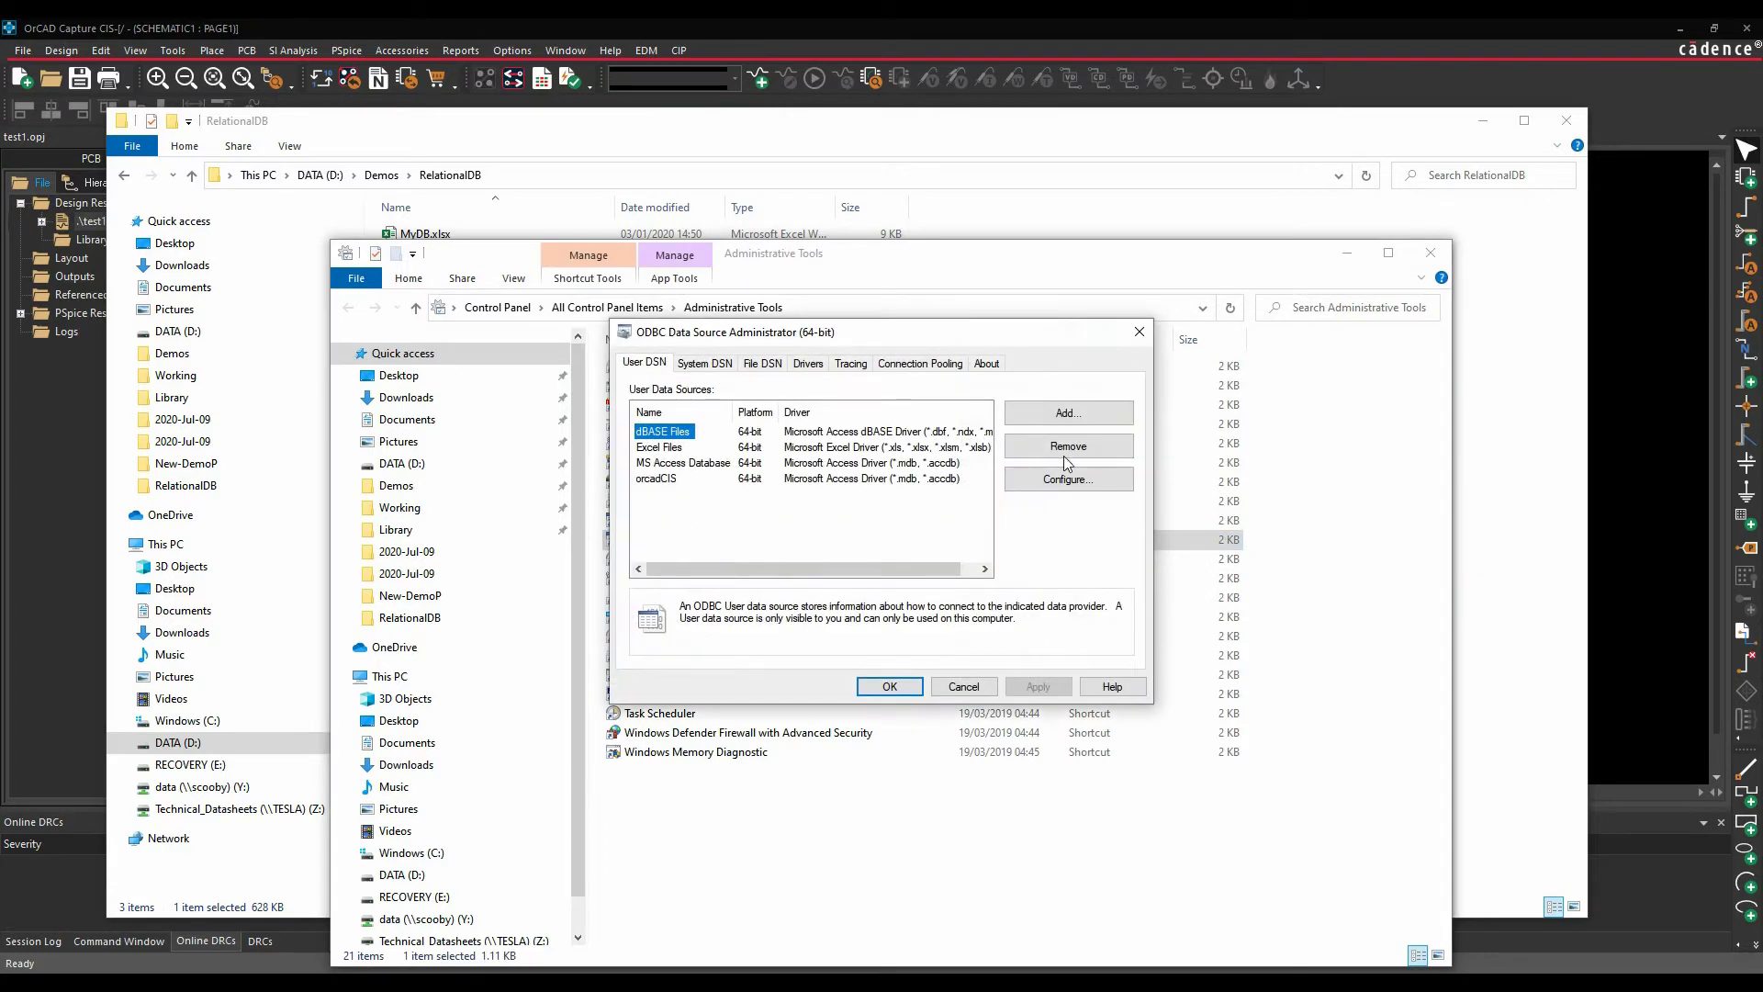
Start adding a new System DSN data source.
{"action": "left_click", "coordinate": [707, 363]}
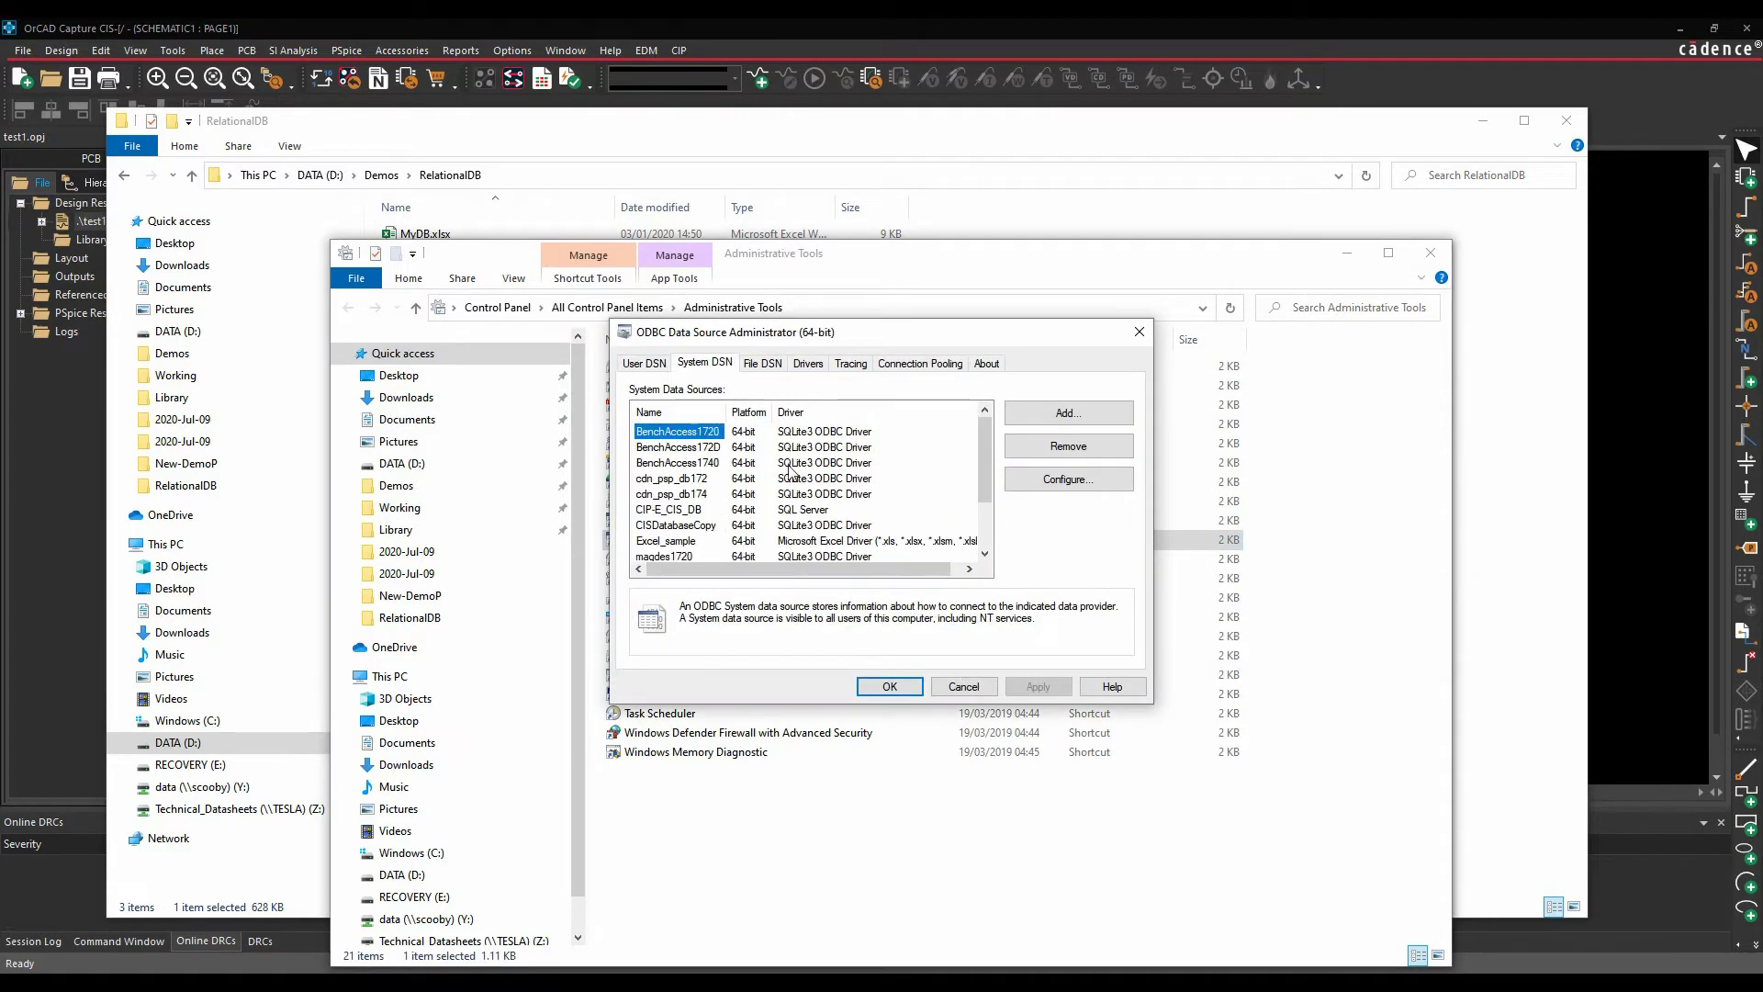
{"action": "left_click", "coordinate": [1079, 419]}
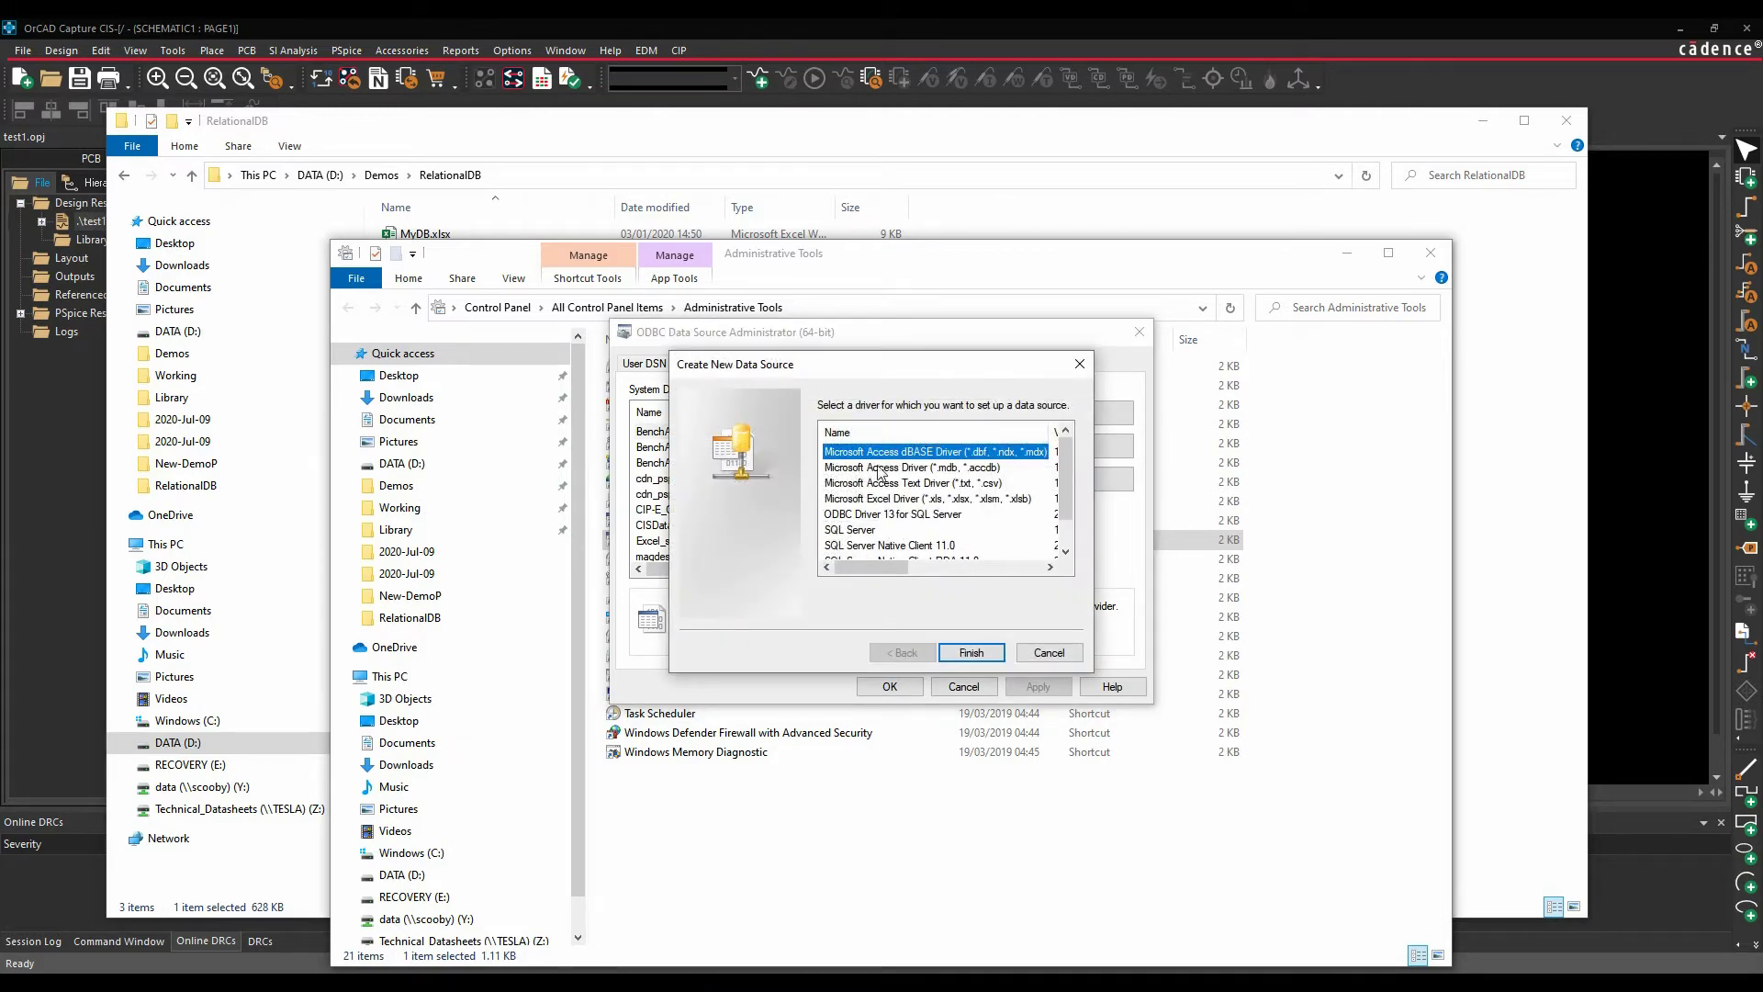
{"action": "left_click_drag", "start_coordinate": [670, 126], "coordinate": [674, 88]}
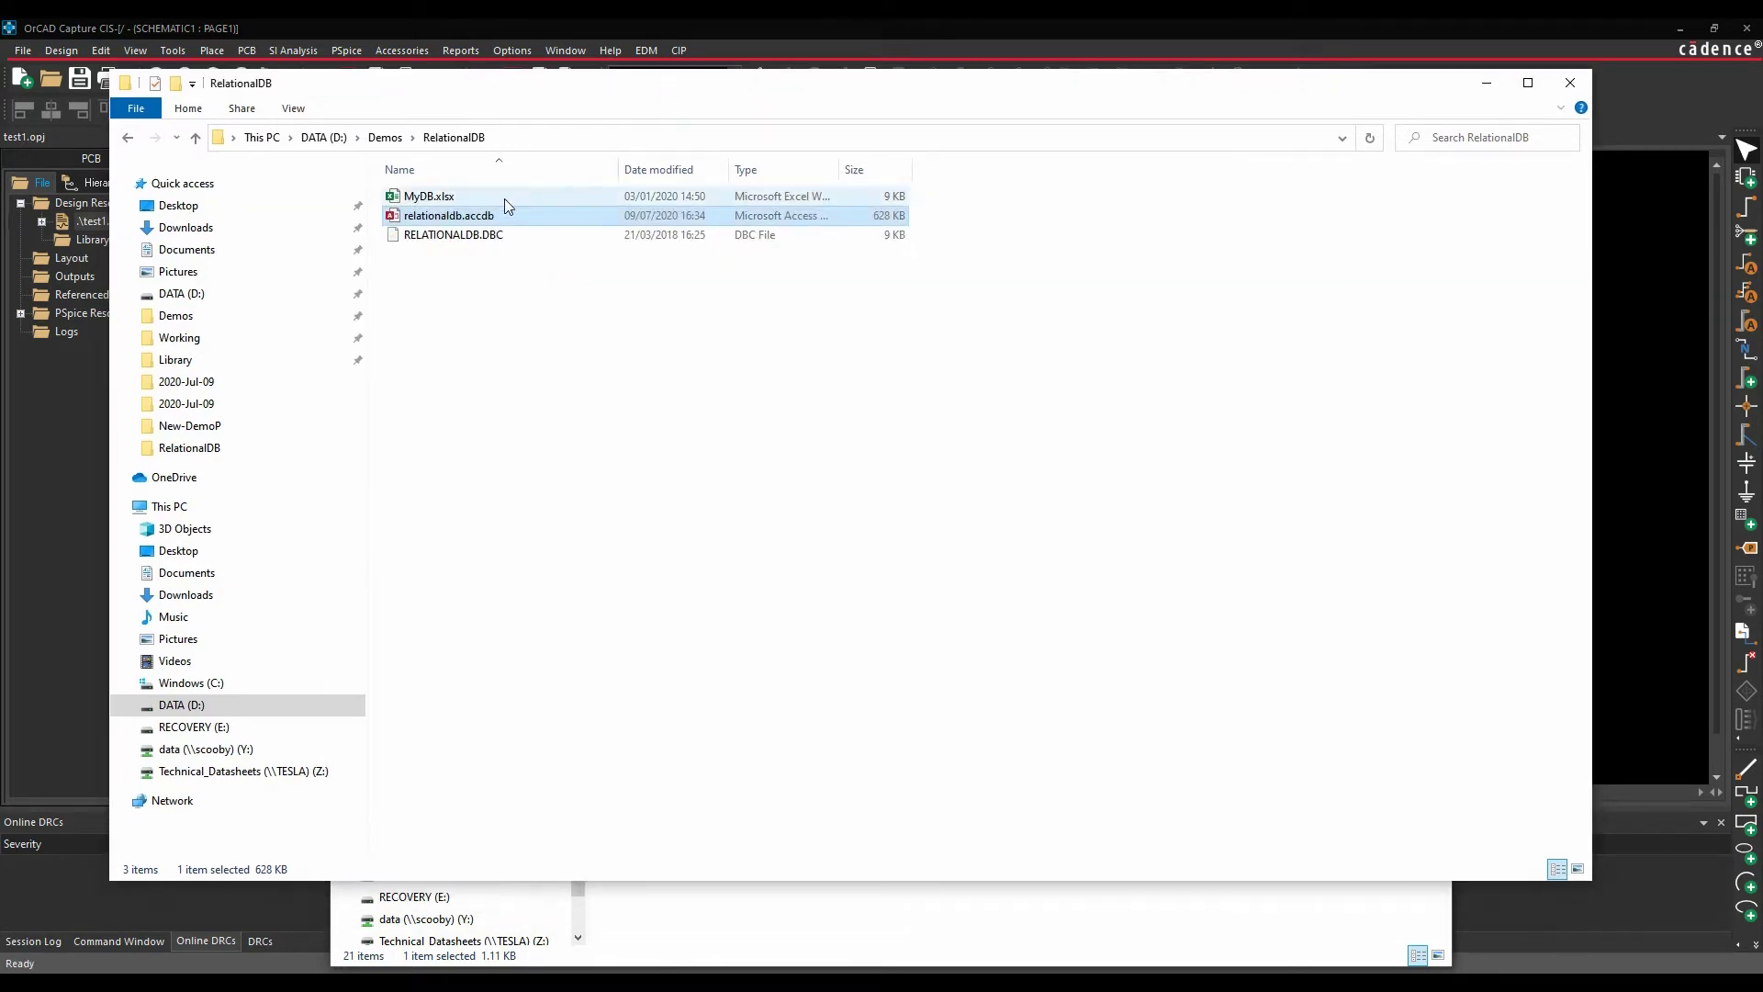
Return to the Create New Data Source driver list and consult the Capture CIS Data Sources guide.
{"action": "left_click", "coordinate": [768, 923]}
{"action": "key", "text": "alt+Tab"}
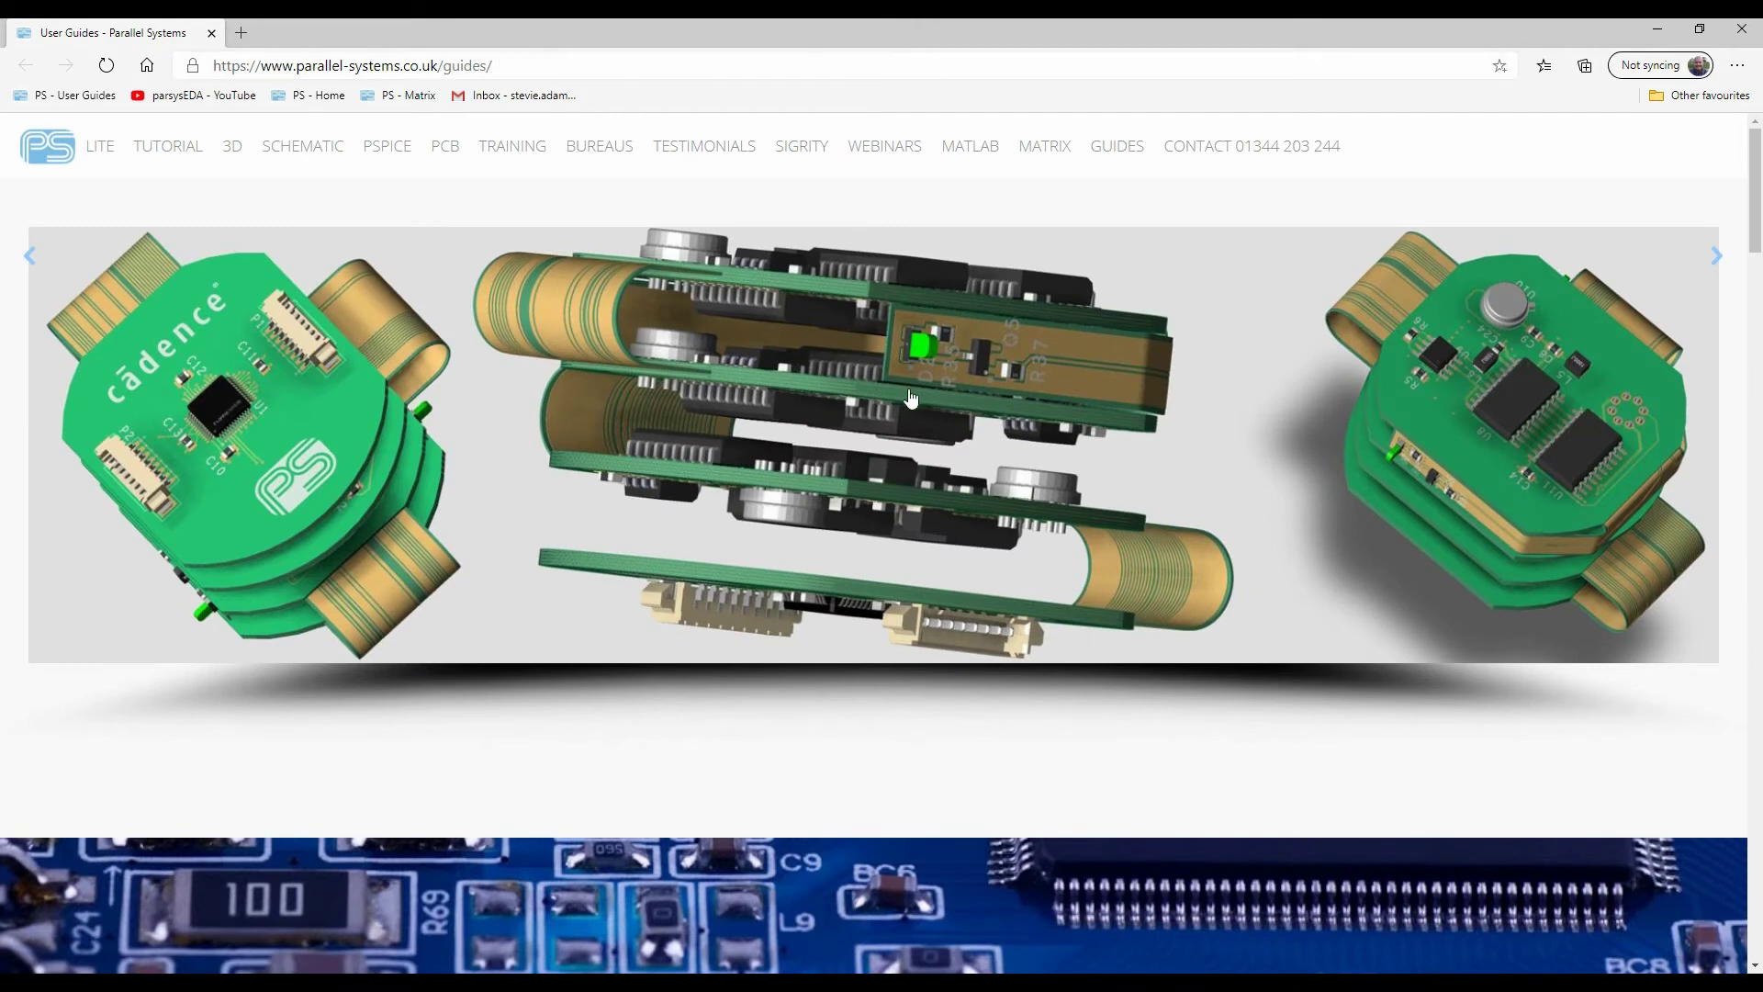
{"action": "scroll", "coordinate": [910, 402], "scroll_direction": "down", "scroll_amount": 15}
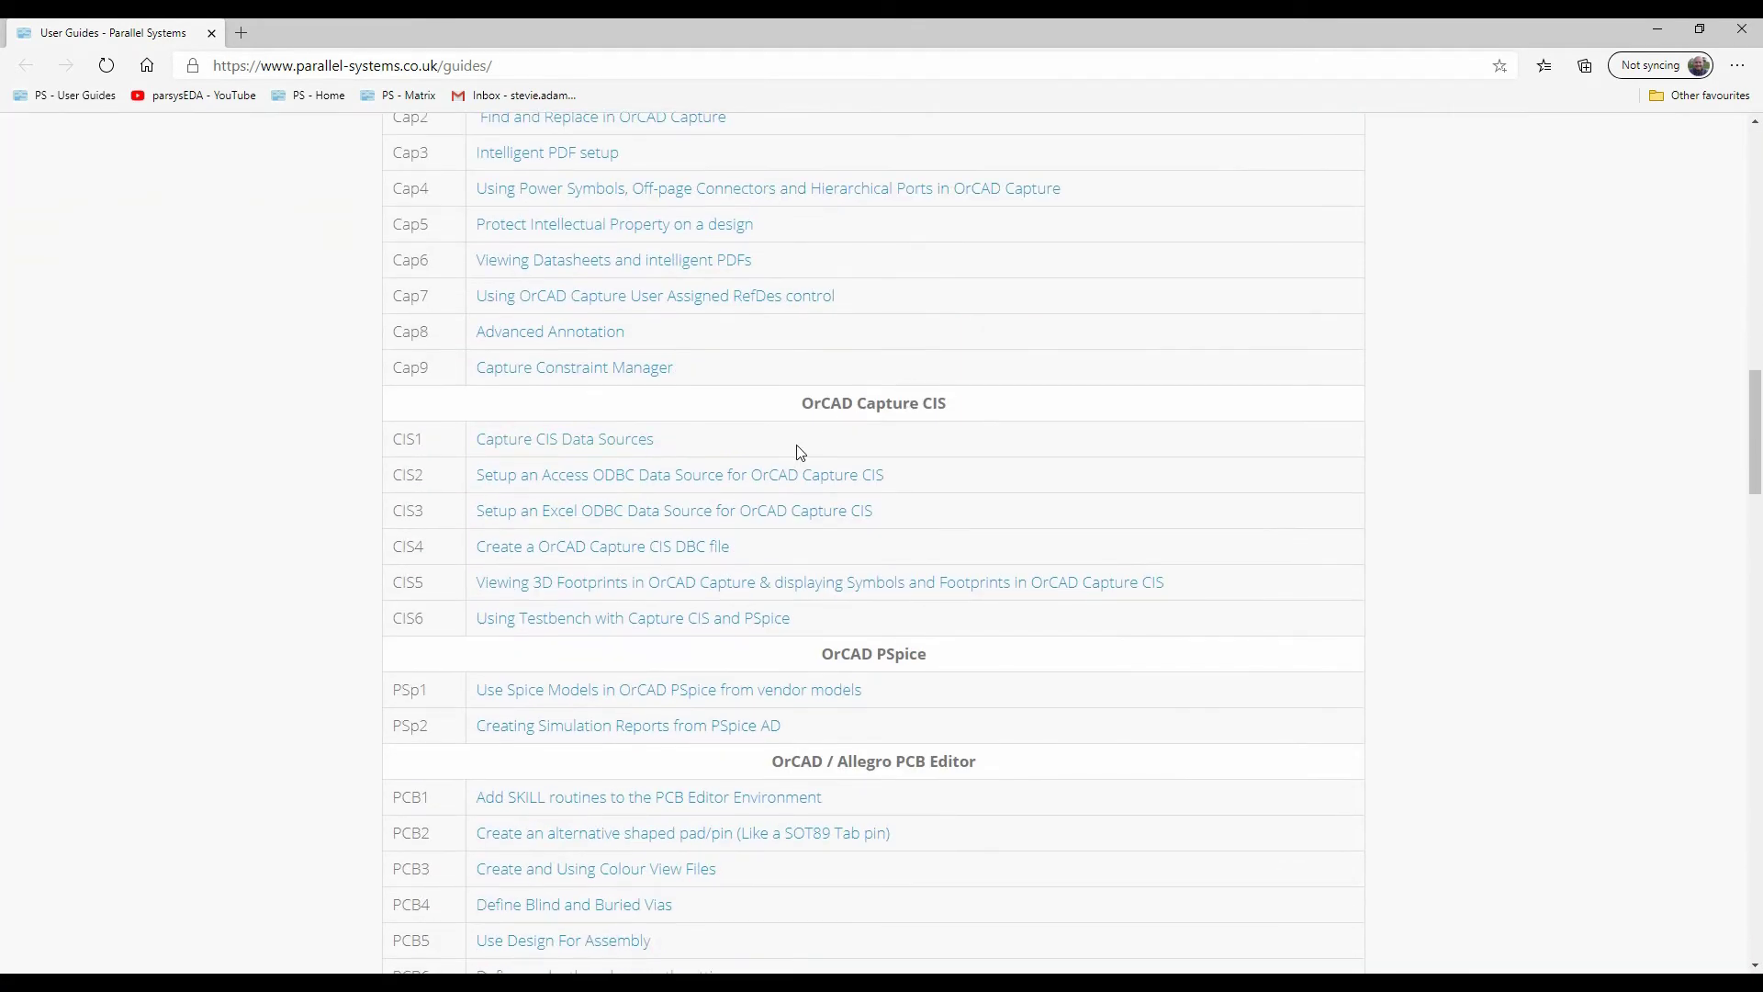
{"action": "left_click", "coordinate": [571, 444]}
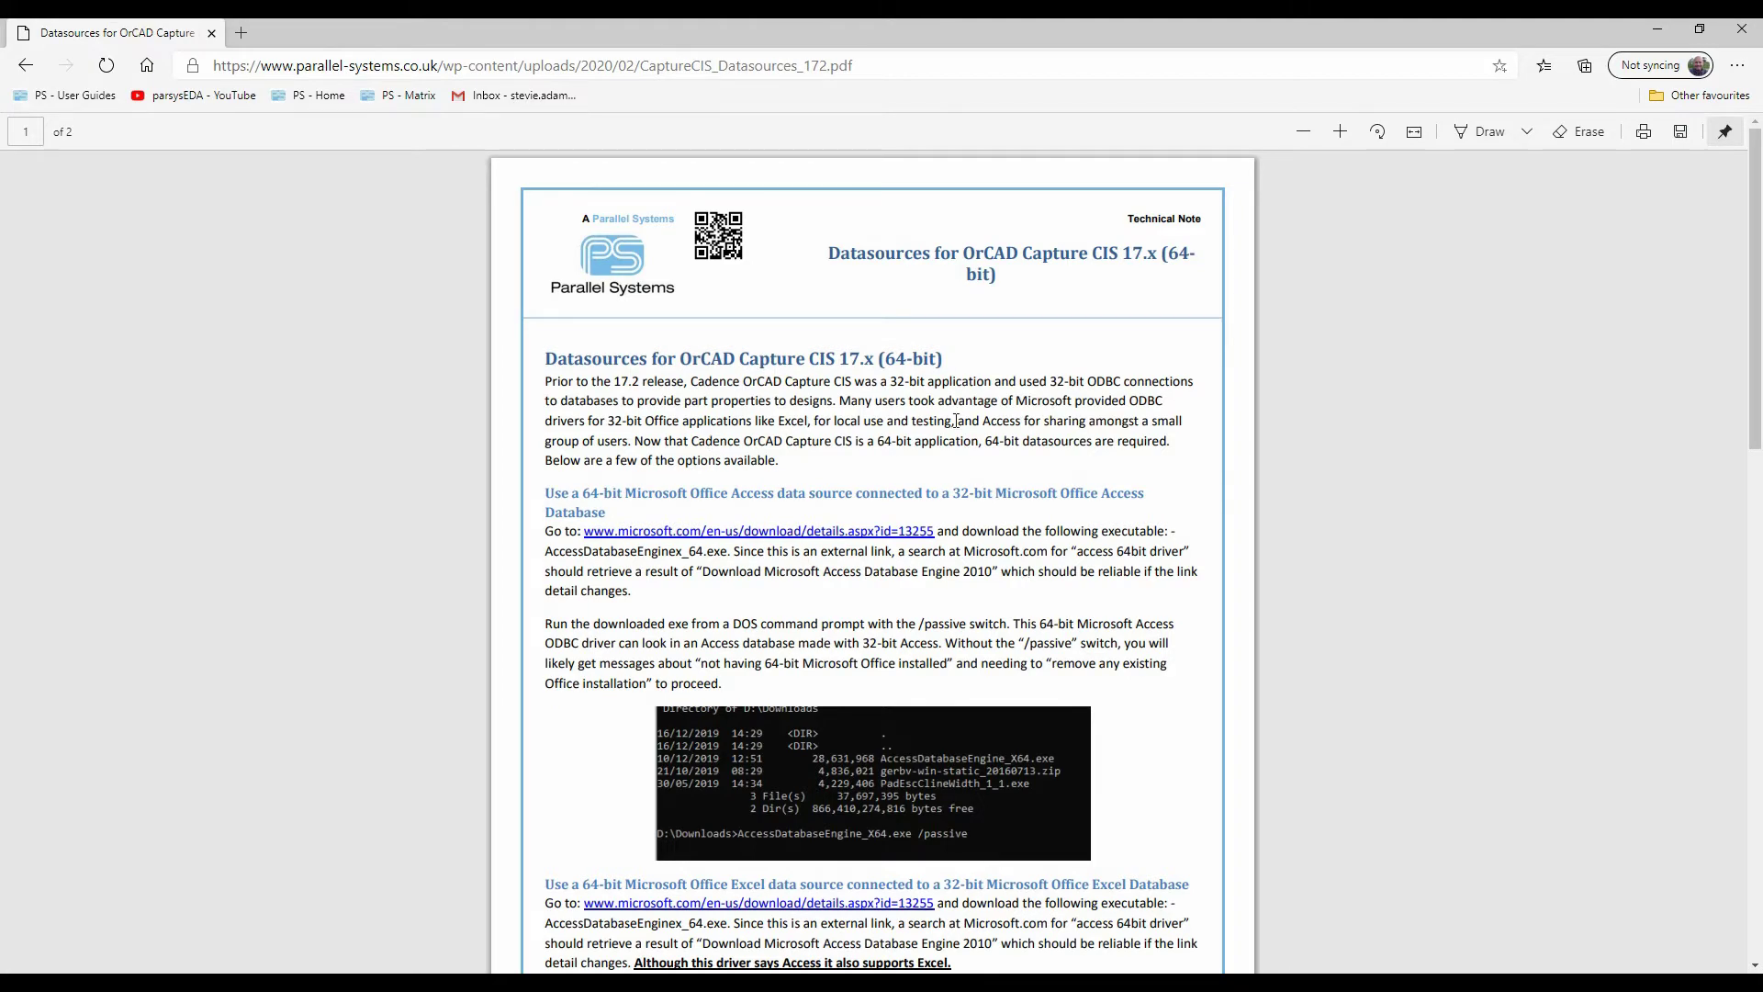
{"action": "scroll", "coordinate": [941, 472], "scroll_direction": "down", "scroll_amount": 3}
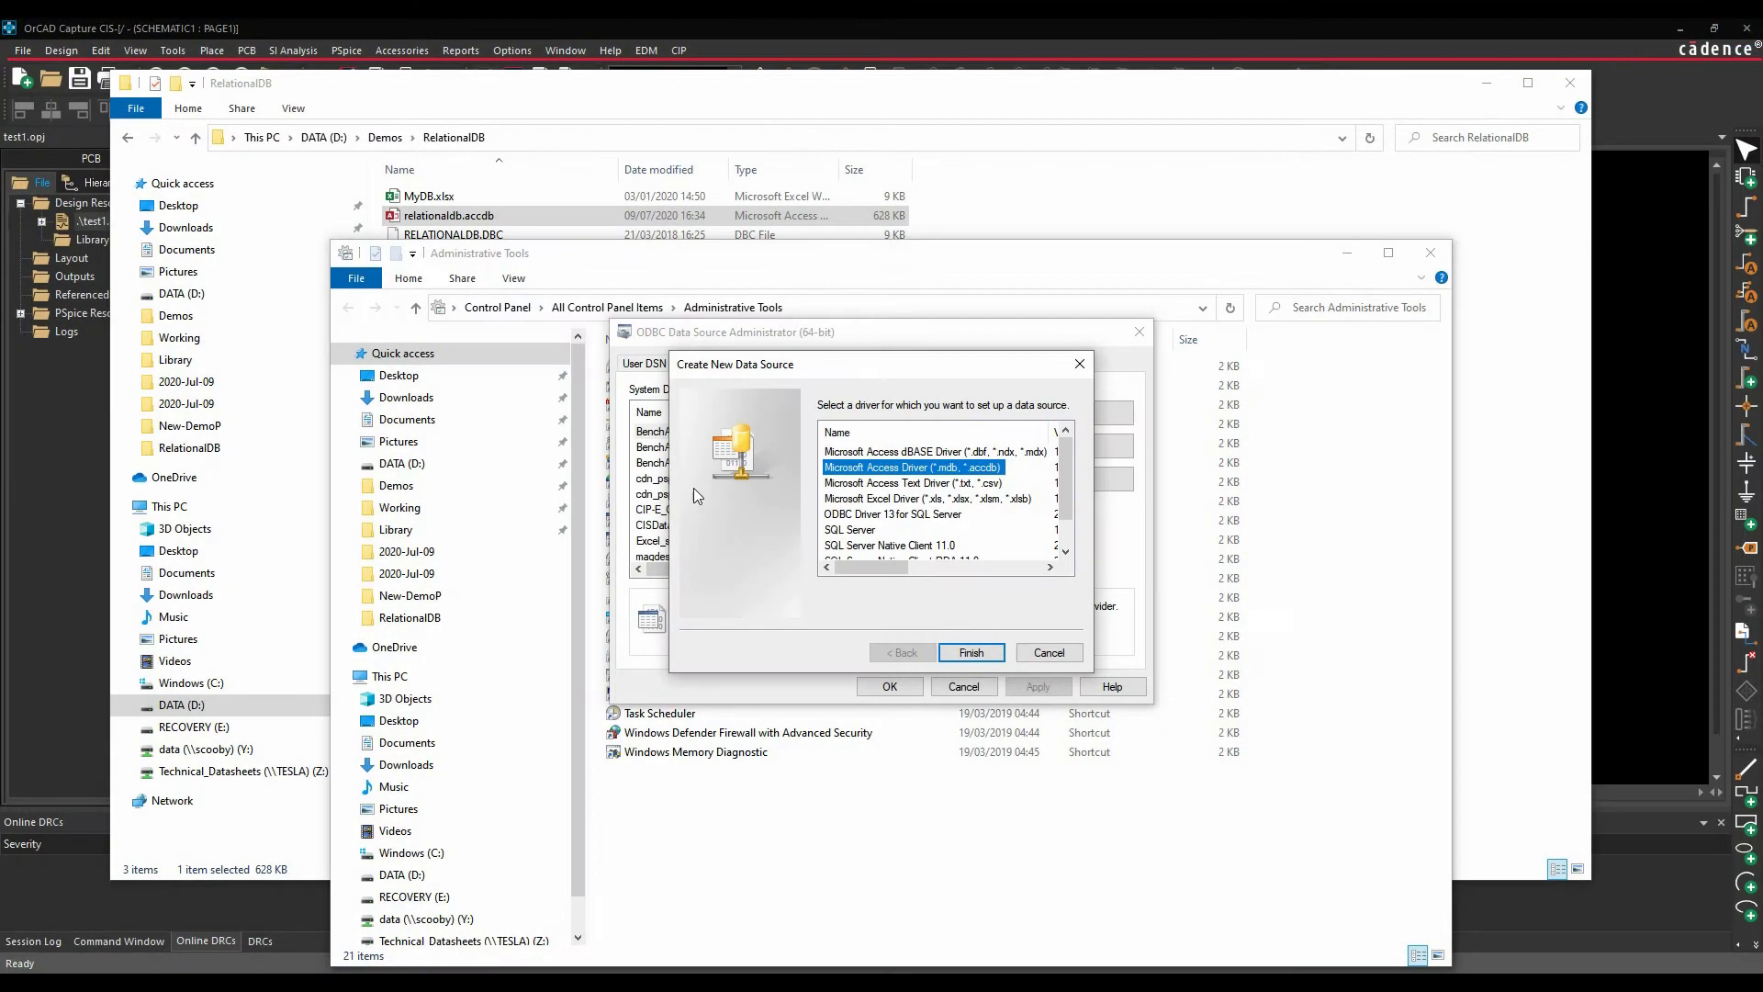
Finish the driver choice and name the data source RelationalDB, with RelationalDB as description.
{"action": "left_click", "coordinate": [969, 652]}
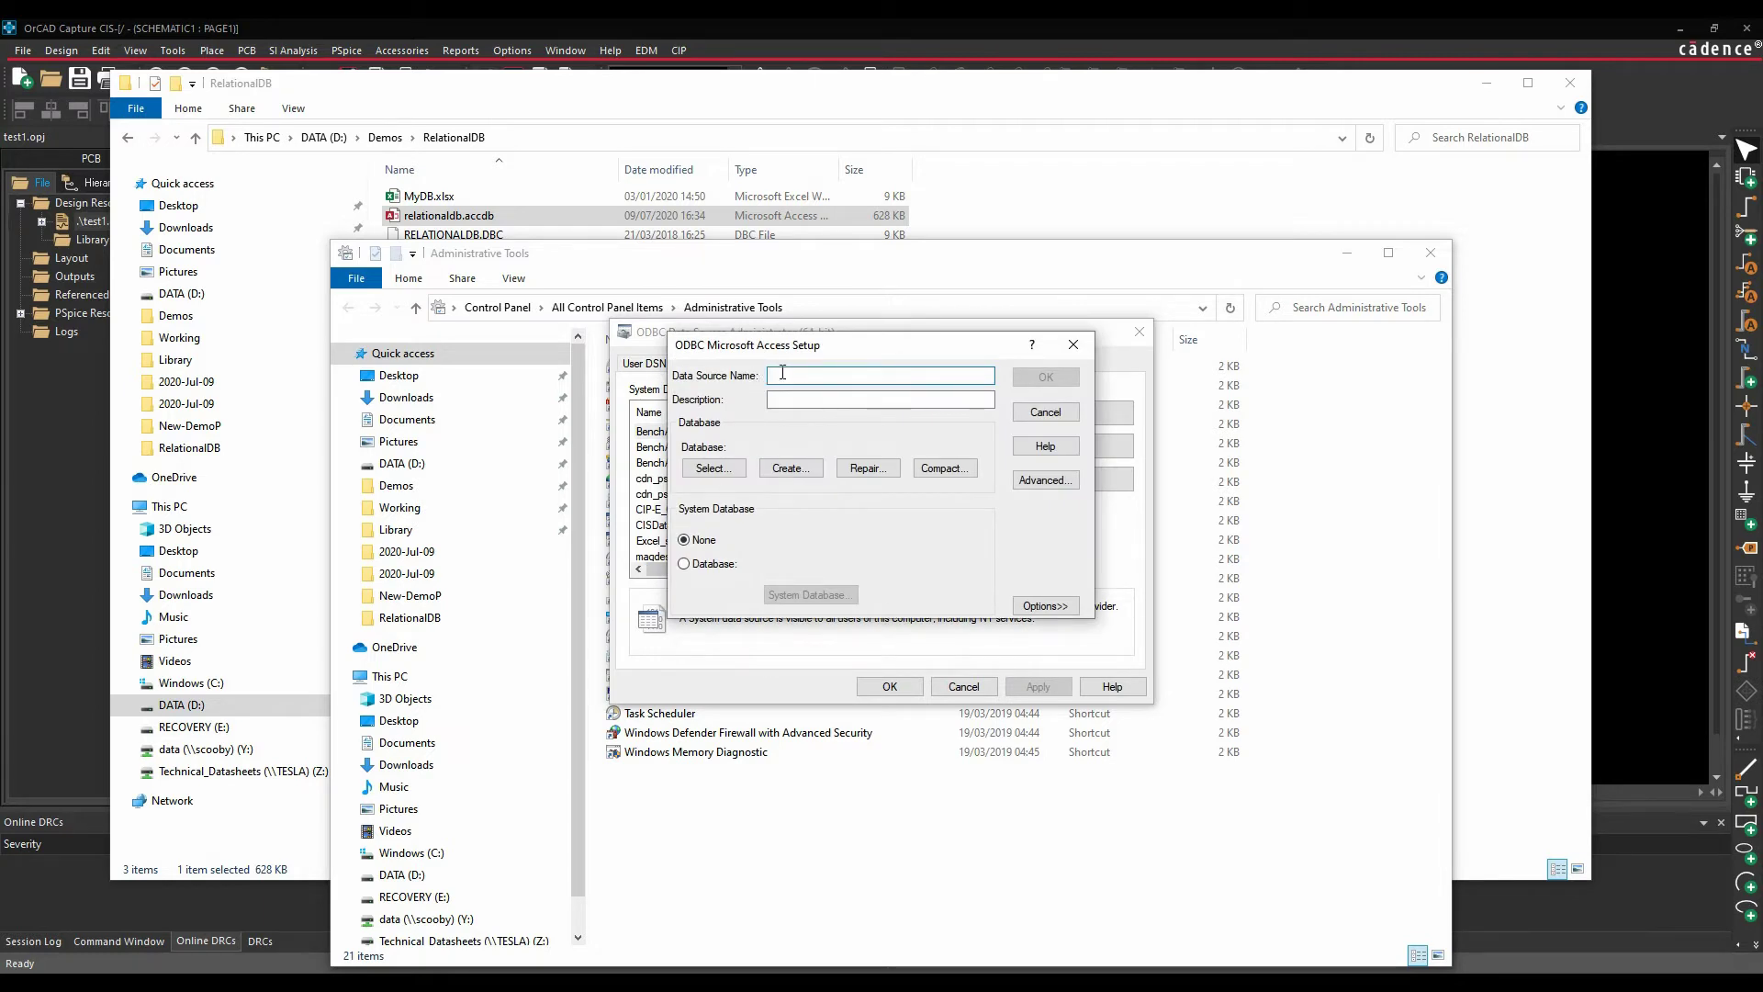
{"action": "type", "text": "Relatio"}
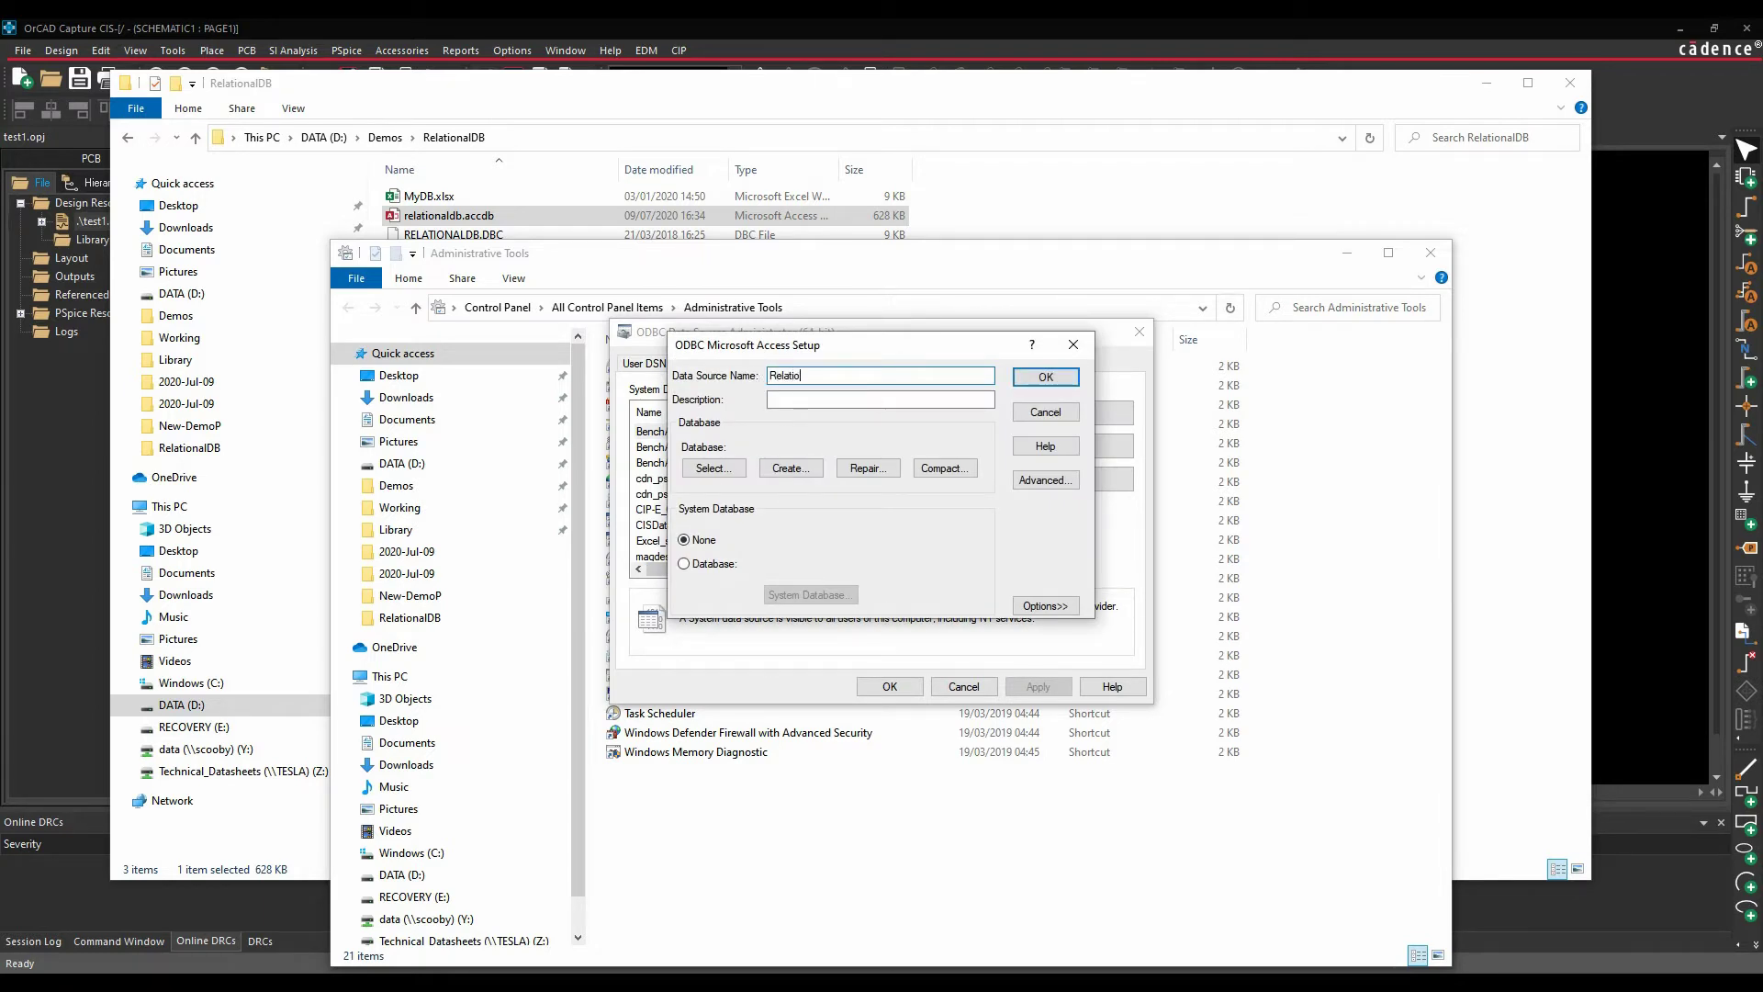
{"action": "type", "text": "nalDB"}
{"action": "left_click", "coordinate": [879, 397]}
{"action": "key", "text": "shift+Tab"}
{"action": "key", "text": "ctrl+c"}
{"action": "key", "text": "Tab"}
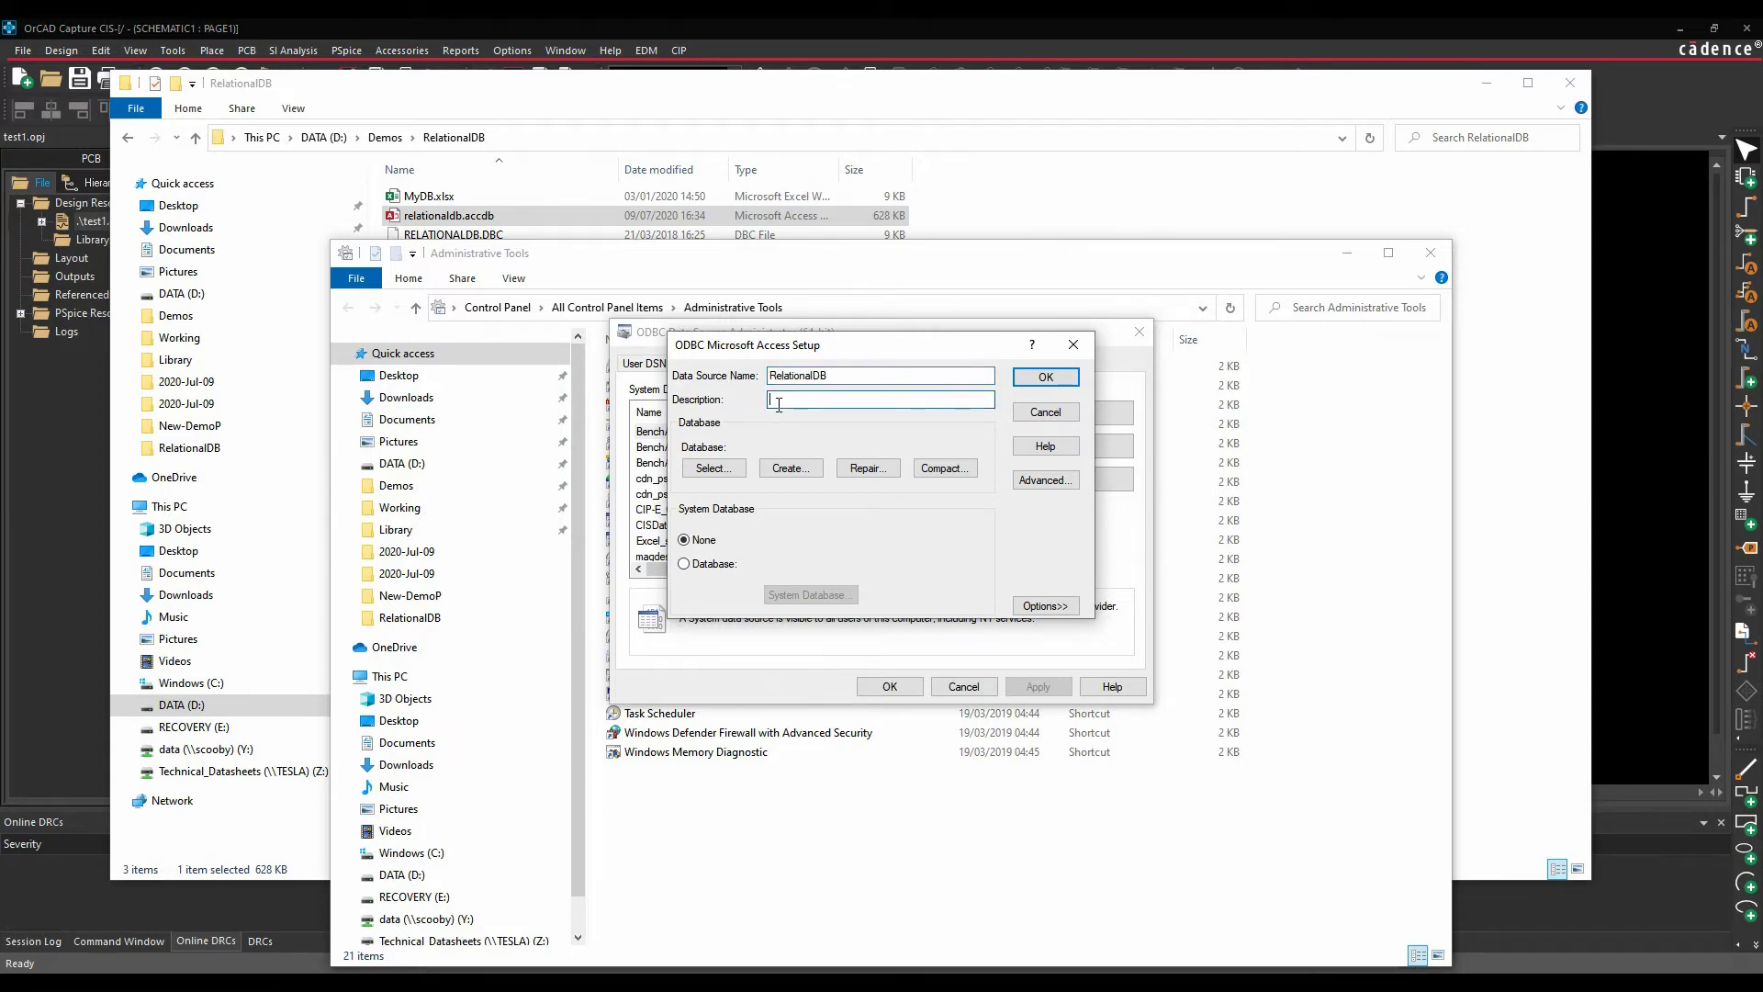
{"action": "key", "text": "ctrl+v"}
Link the data source to D:\Demos\RelationalDB\relationaldb.accdb.
{"action": "left_click", "coordinate": [714, 468]}
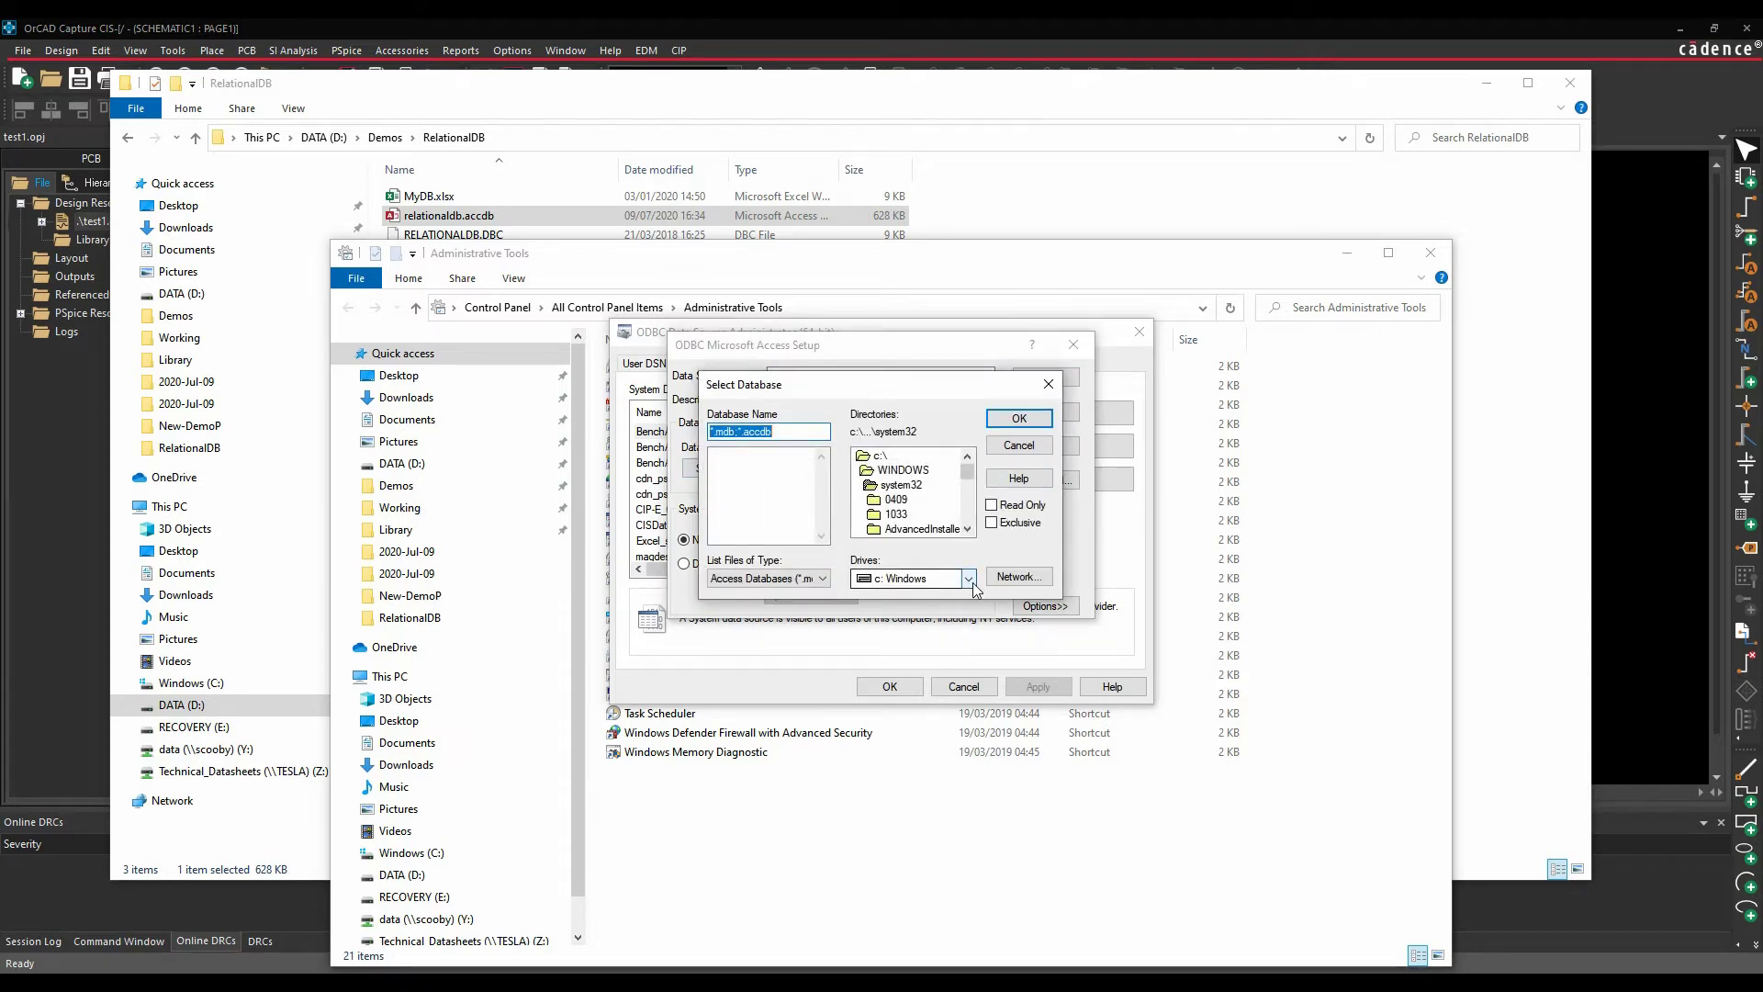
{"action": "left_click", "coordinate": [936, 576]}
{"action": "left_click", "coordinate": [895, 606]}
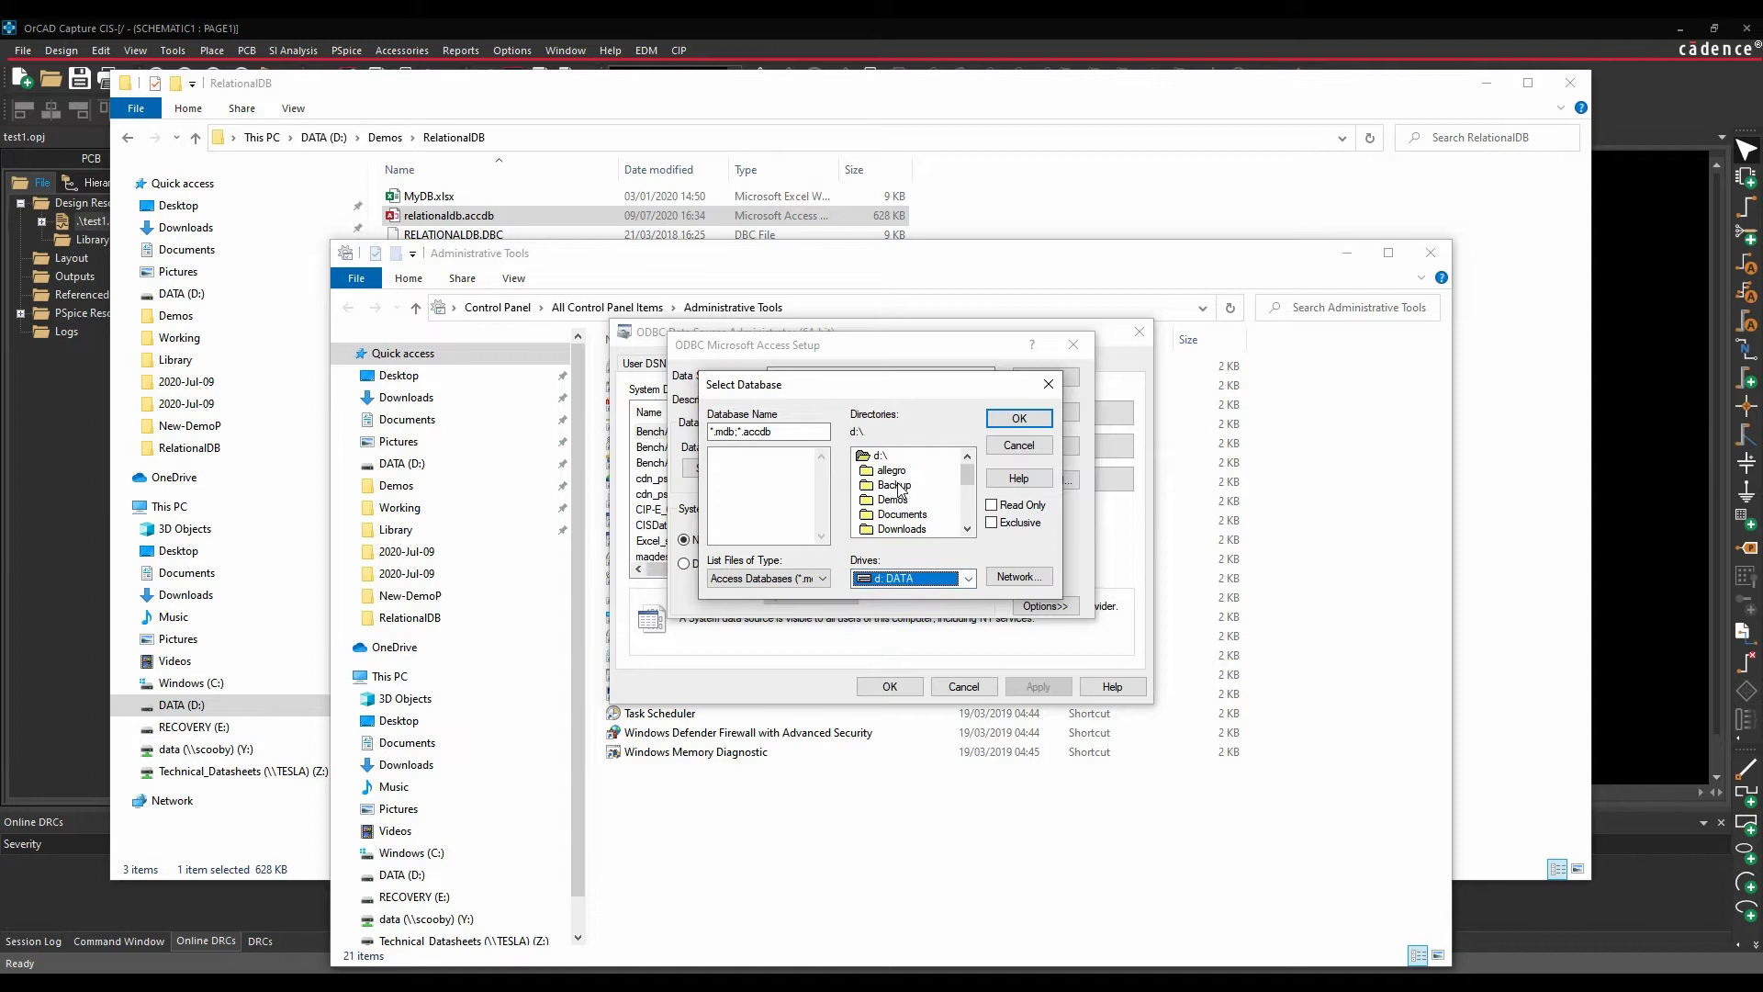
{"action": "double_click", "coordinate": [896, 497]}
{"action": "scroll", "coordinate": [899, 493], "scroll_direction": "down", "scroll_amount": 4}
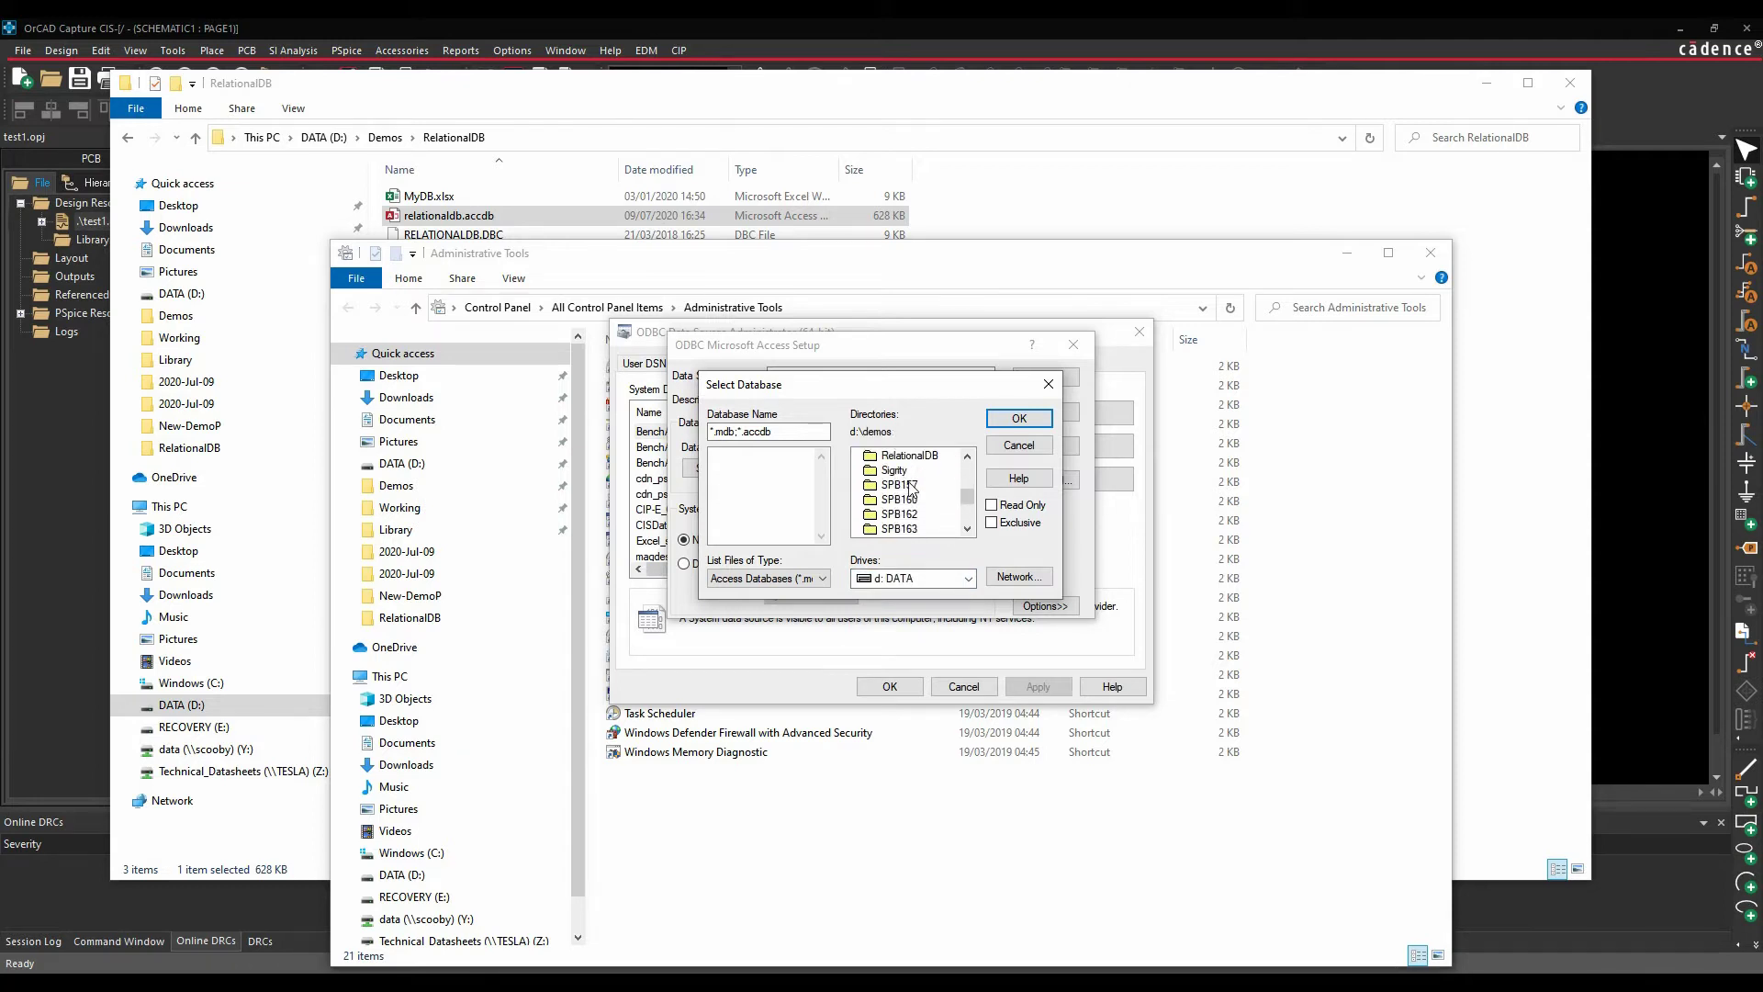
{"action": "double_click", "coordinate": [909, 499]}
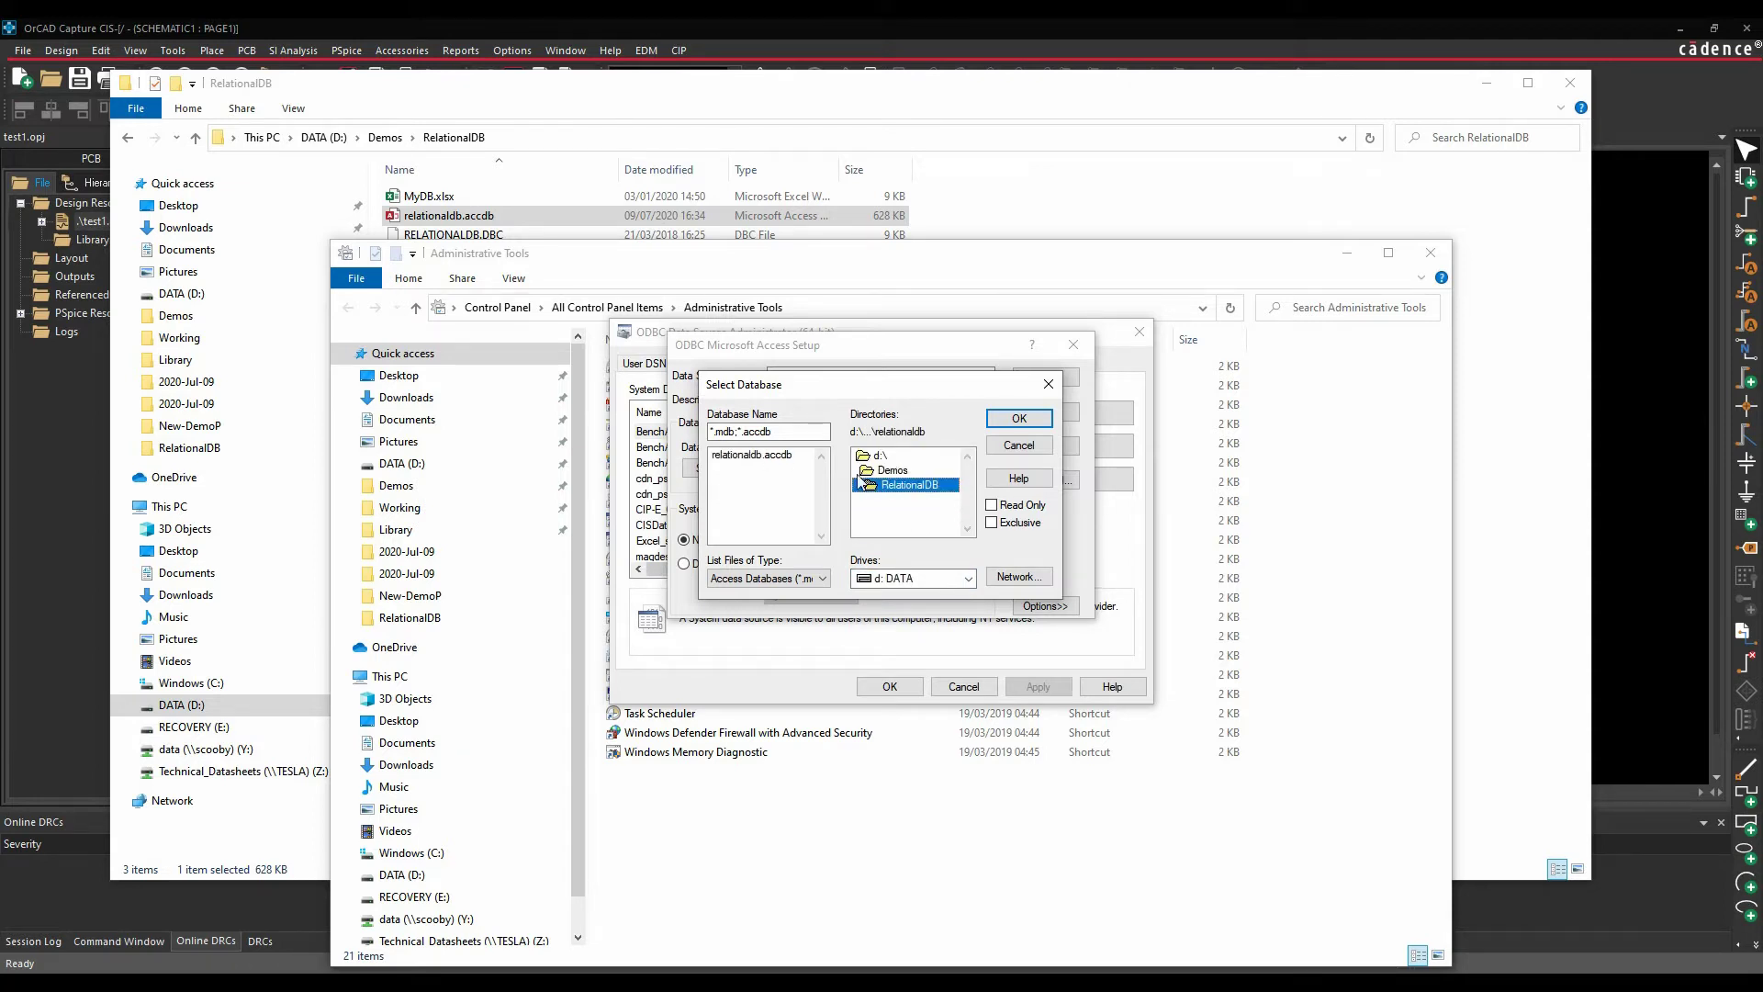
{"action": "left_click", "coordinate": [768, 456]}
{"action": "left_click", "coordinate": [1019, 418]}
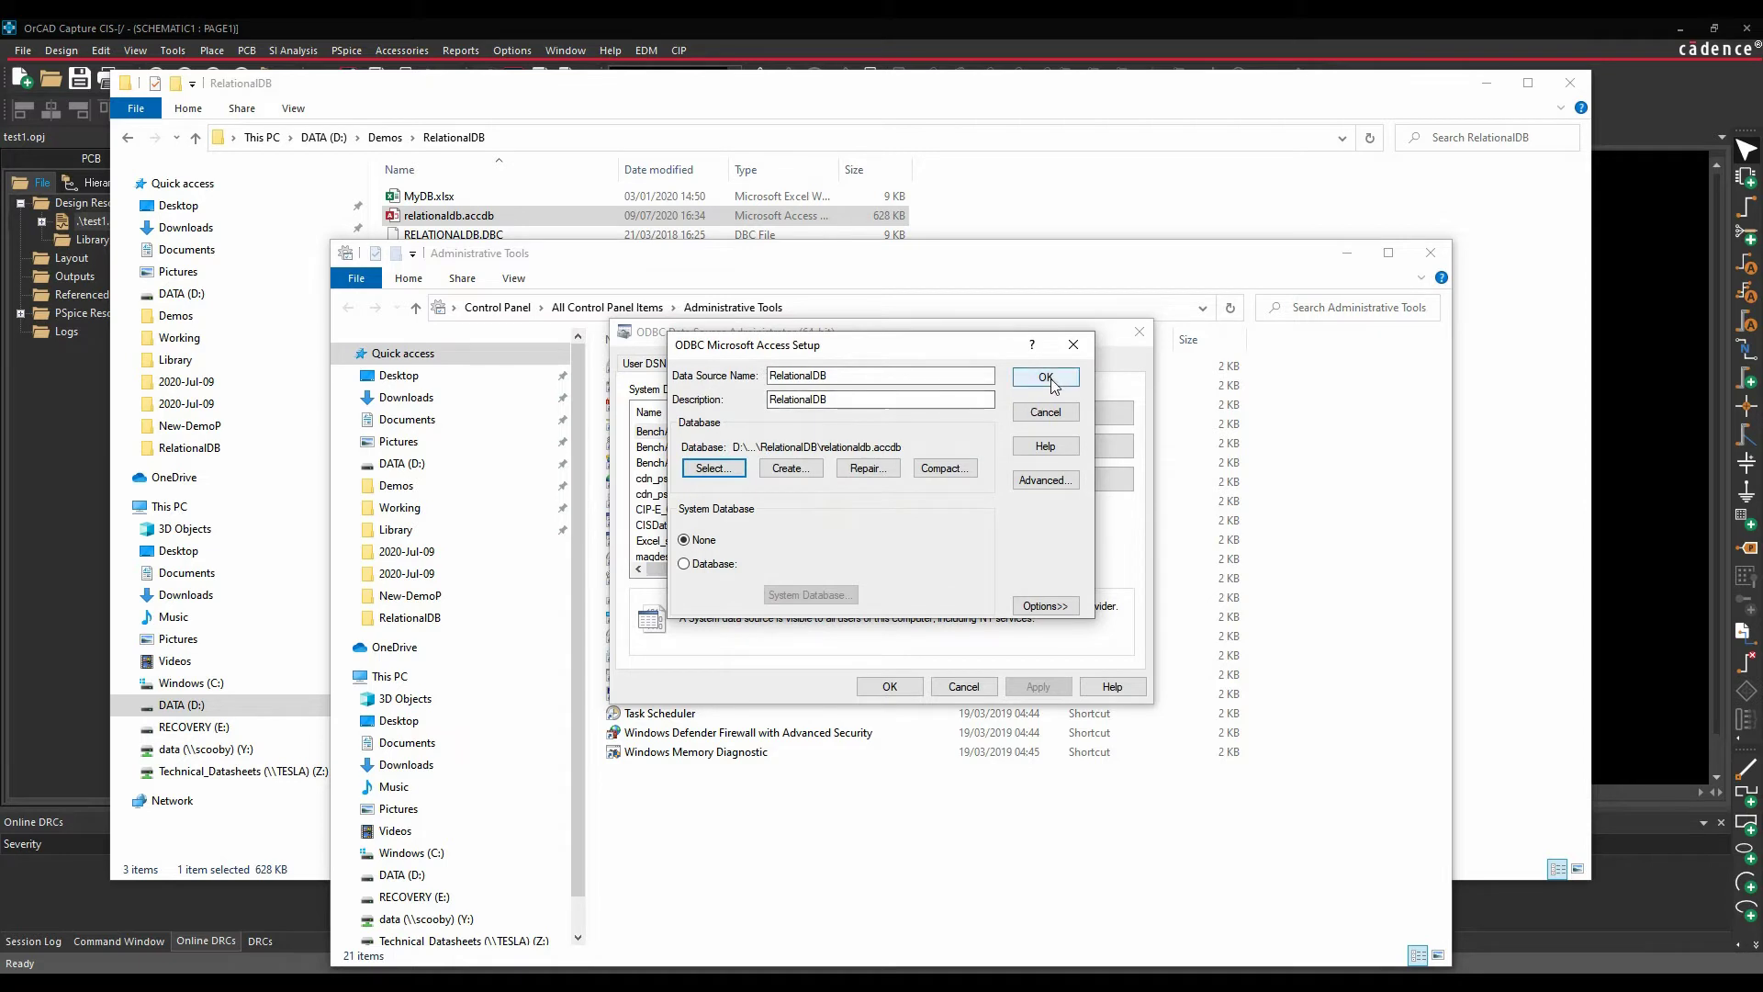
Save the RelationalDB data source and close the ODBC administrator and Administrative Tools.
{"action": "left_click", "coordinate": [1047, 381]}
{"action": "scroll", "coordinate": [919, 468], "scroll_direction": "down", "scroll_amount": 2}
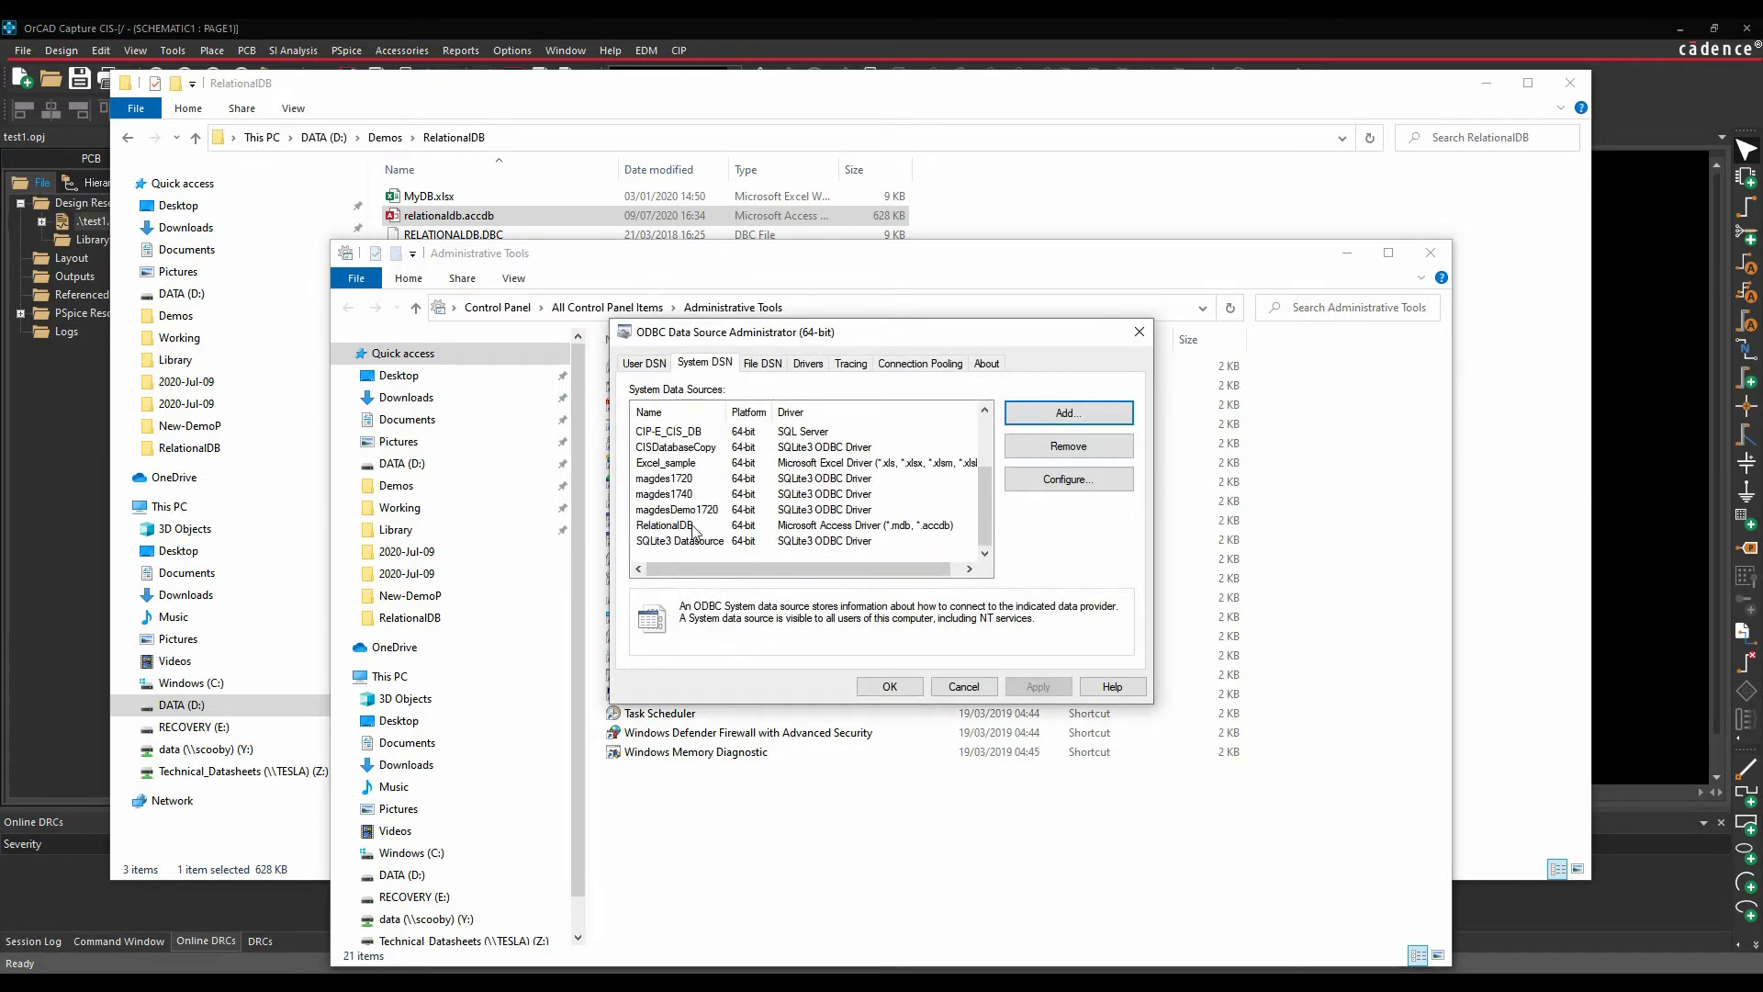
{"action": "left_click", "coordinate": [888, 689]}
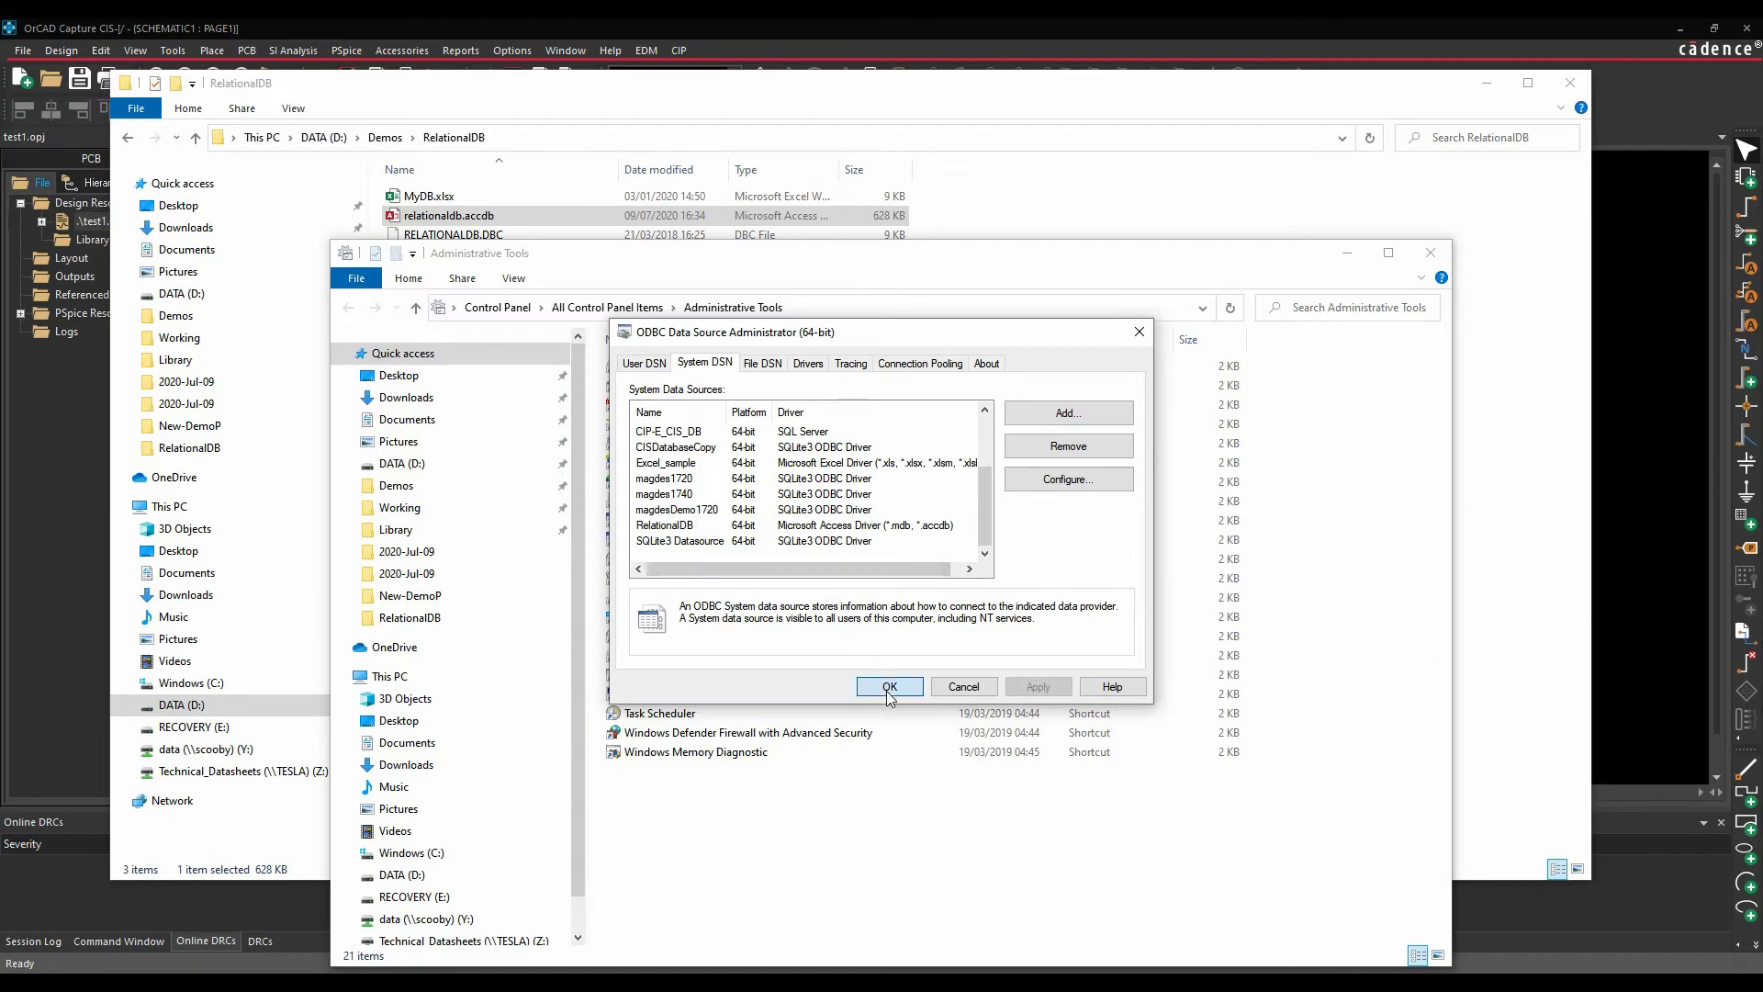
{"action": "left_click", "coordinate": [1425, 252]}
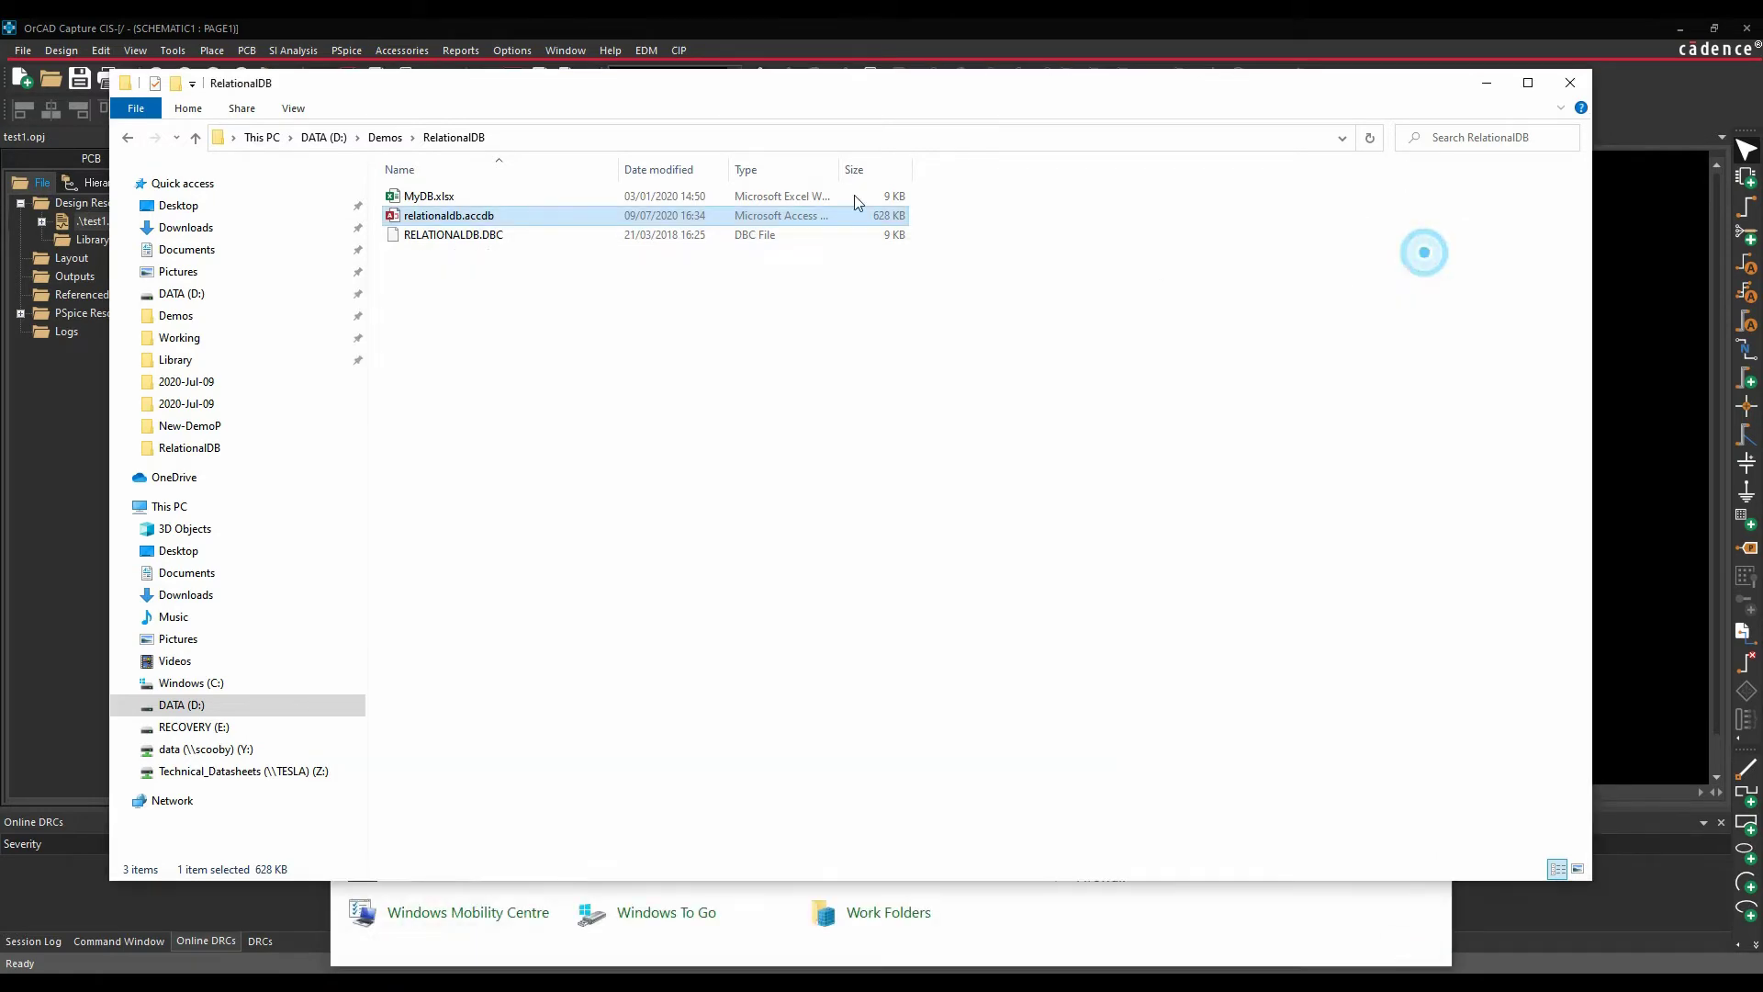
In Capture CIS, start a new database configuration from Options > CIS Configuration.
{"action": "left_click", "coordinate": [404, 31]}
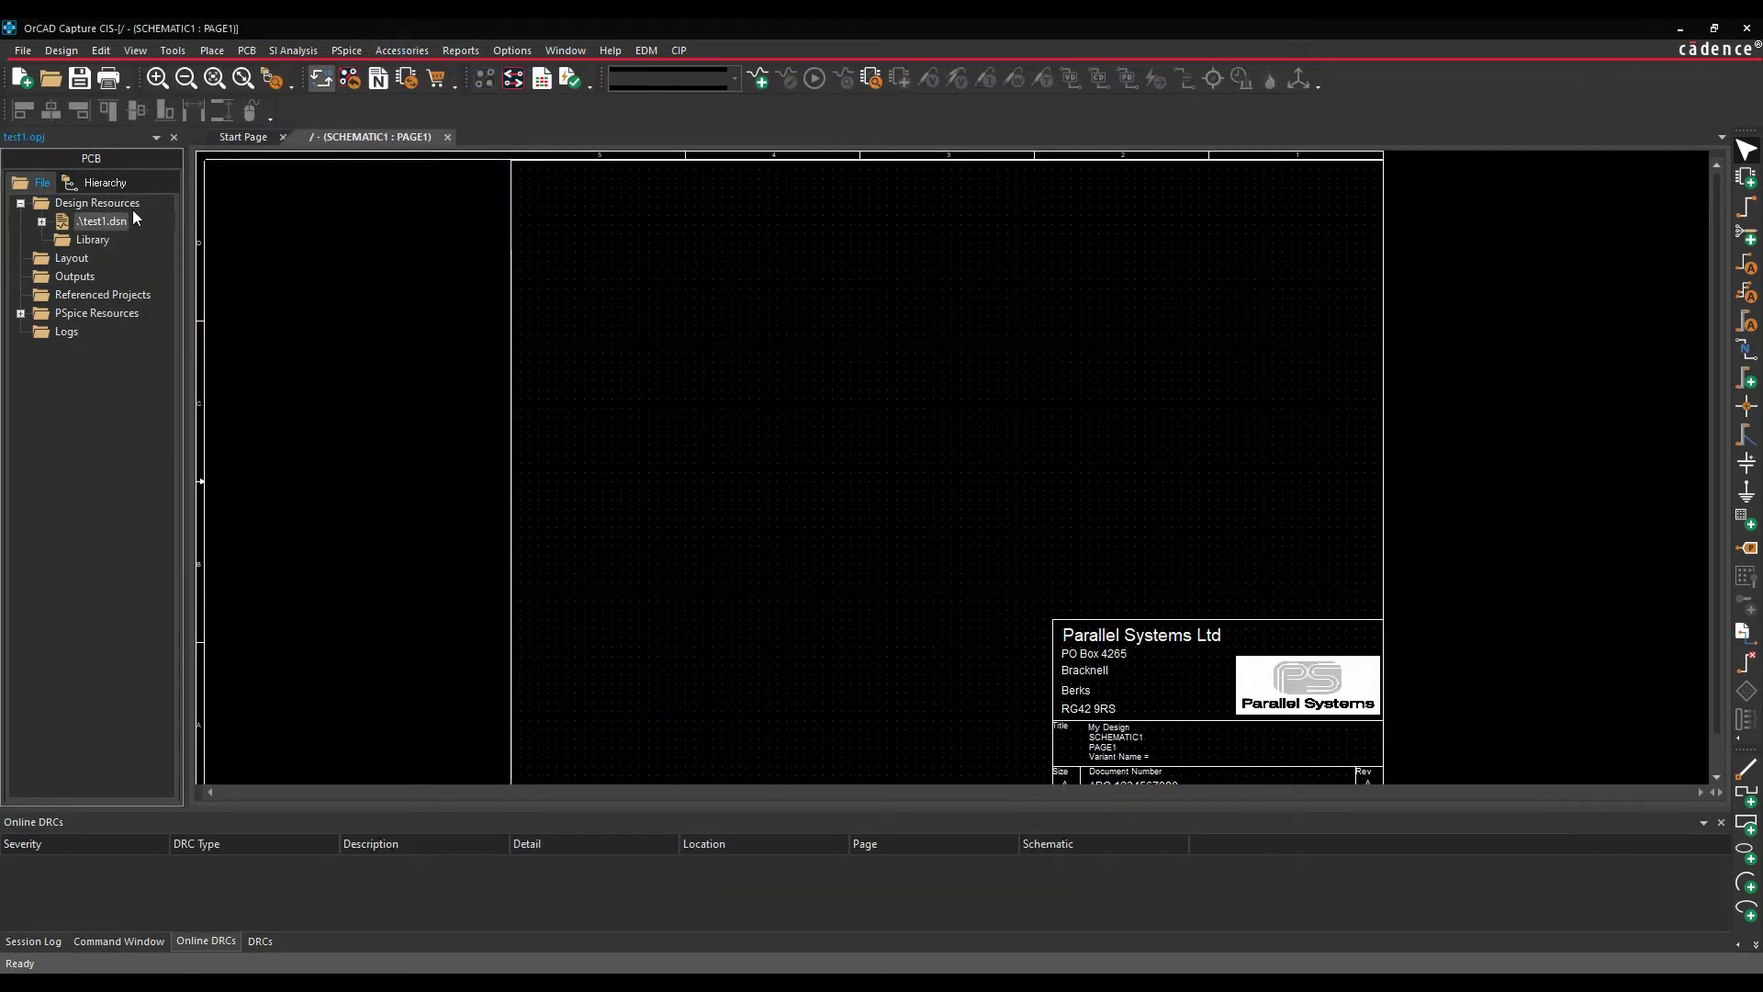
{"action": "left_click", "coordinate": [500, 51]}
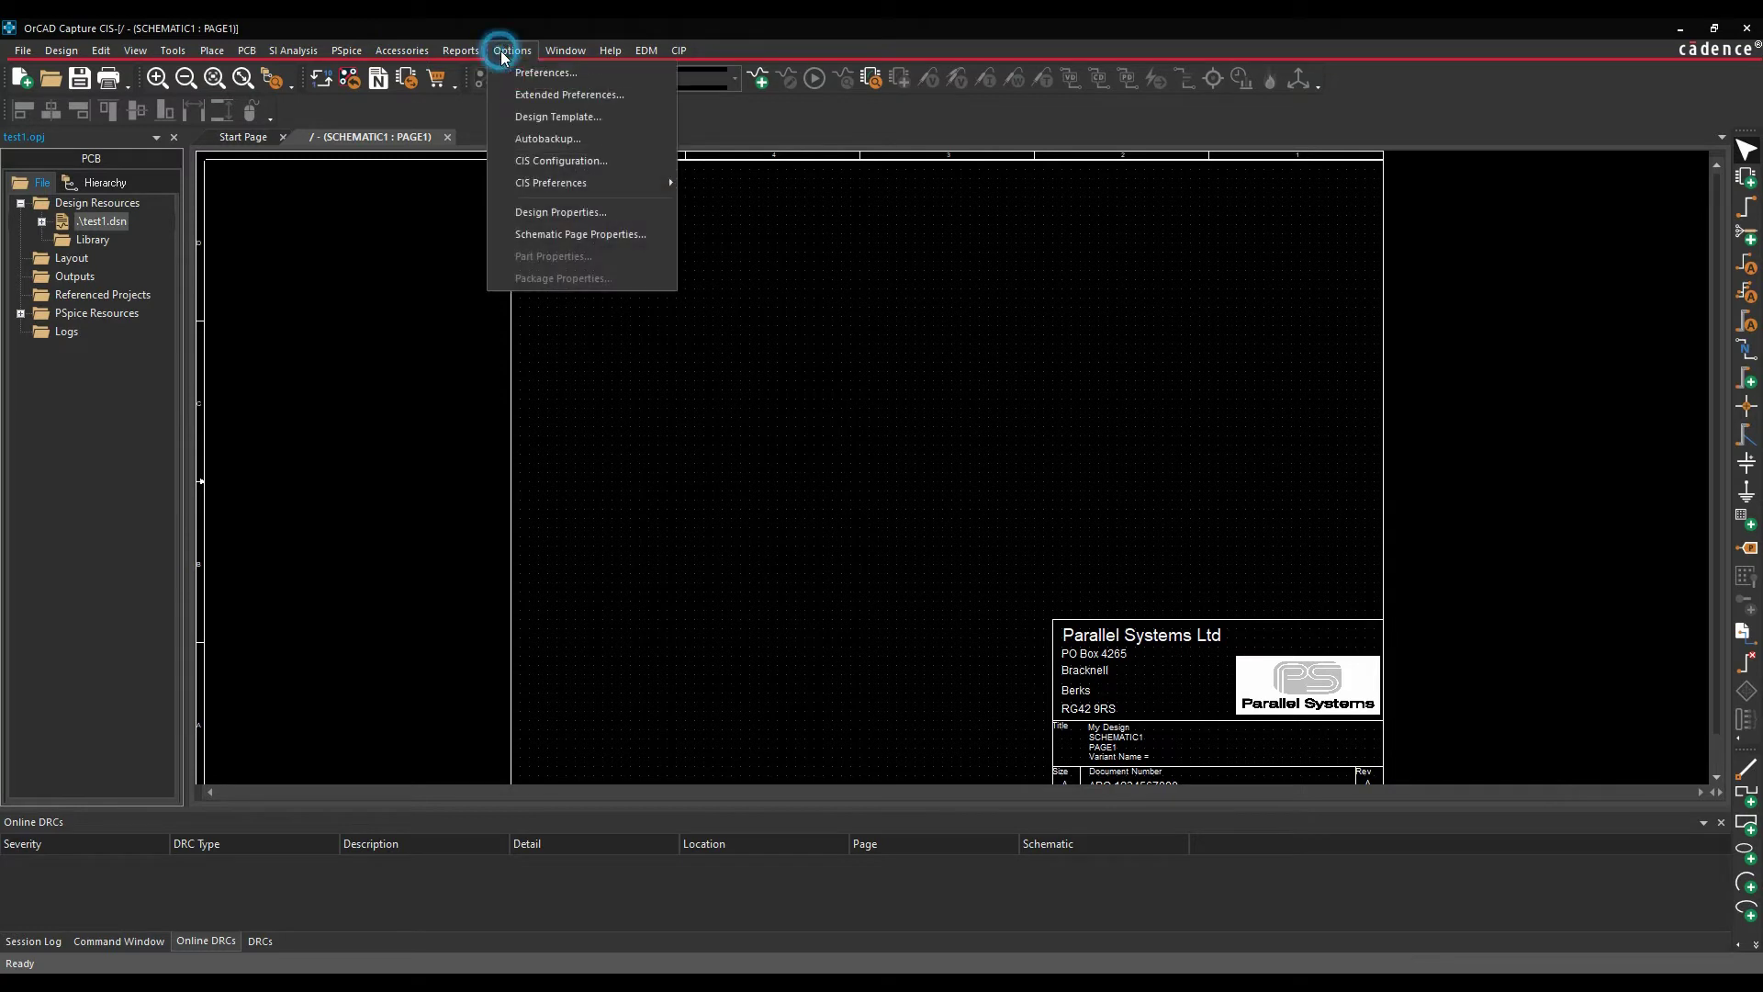
{"action": "left_click", "coordinate": [579, 165]}
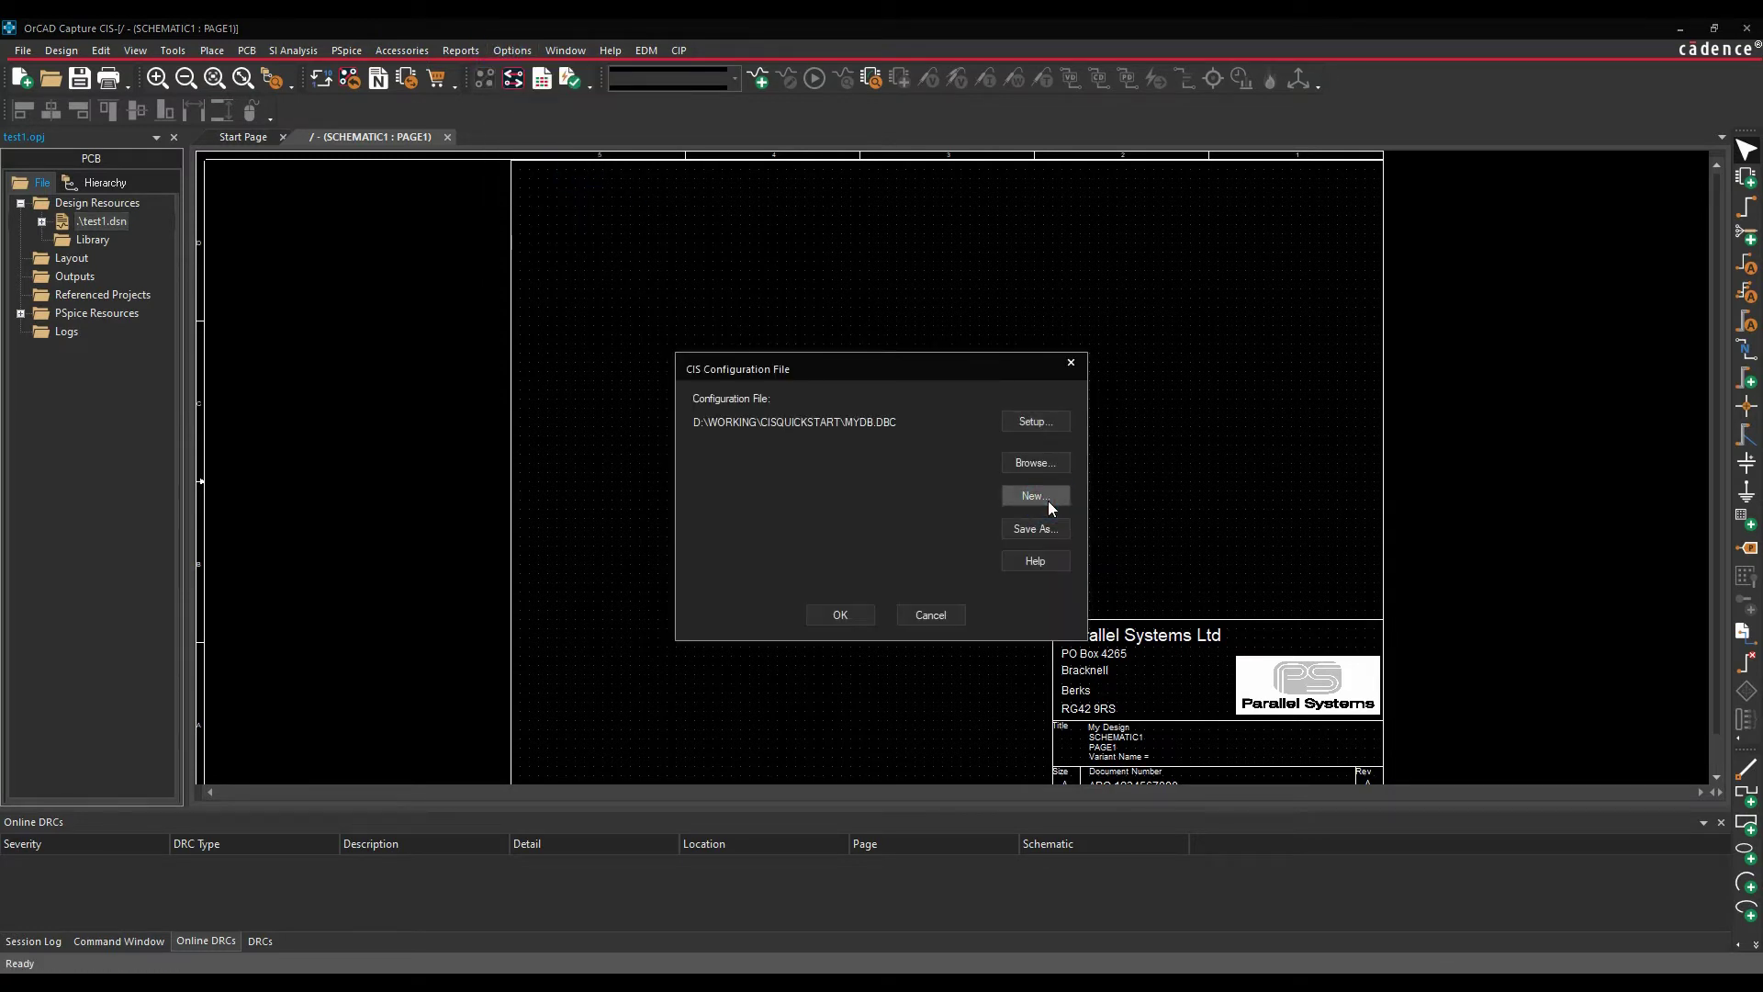
{"action": "left_click", "coordinate": [1055, 476]}
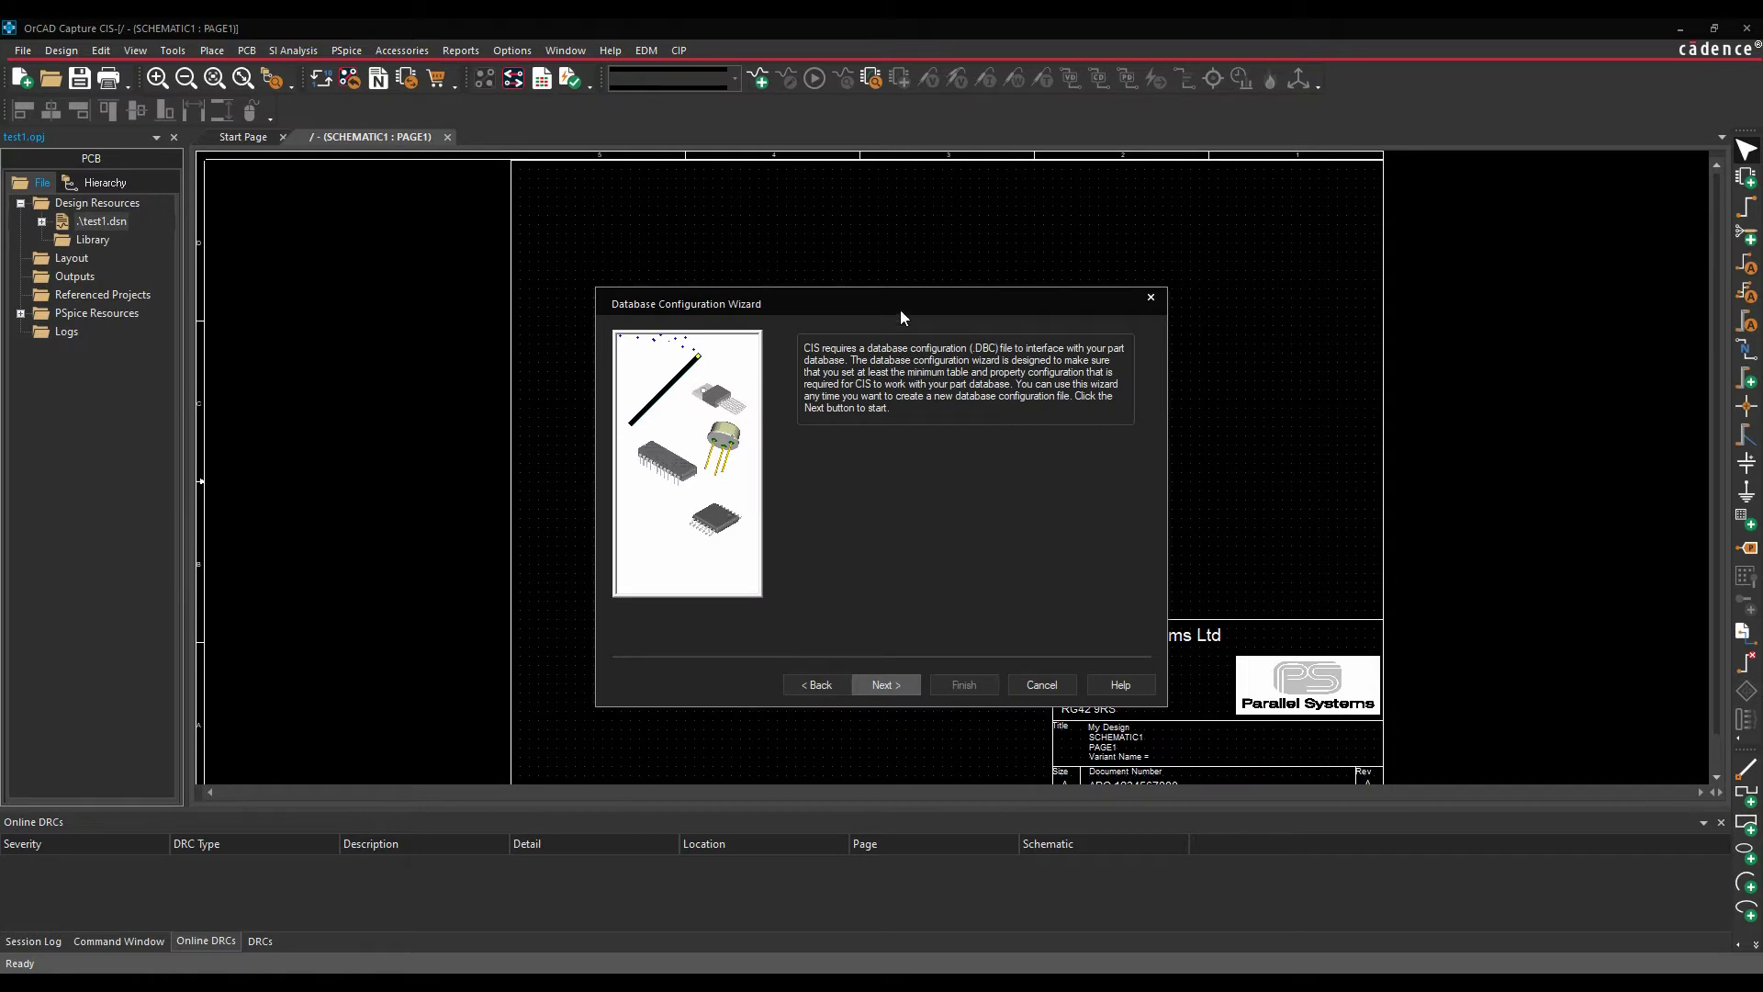
{"action": "left_click_drag", "start_coordinate": [900, 311], "coordinate": [707, 266]}
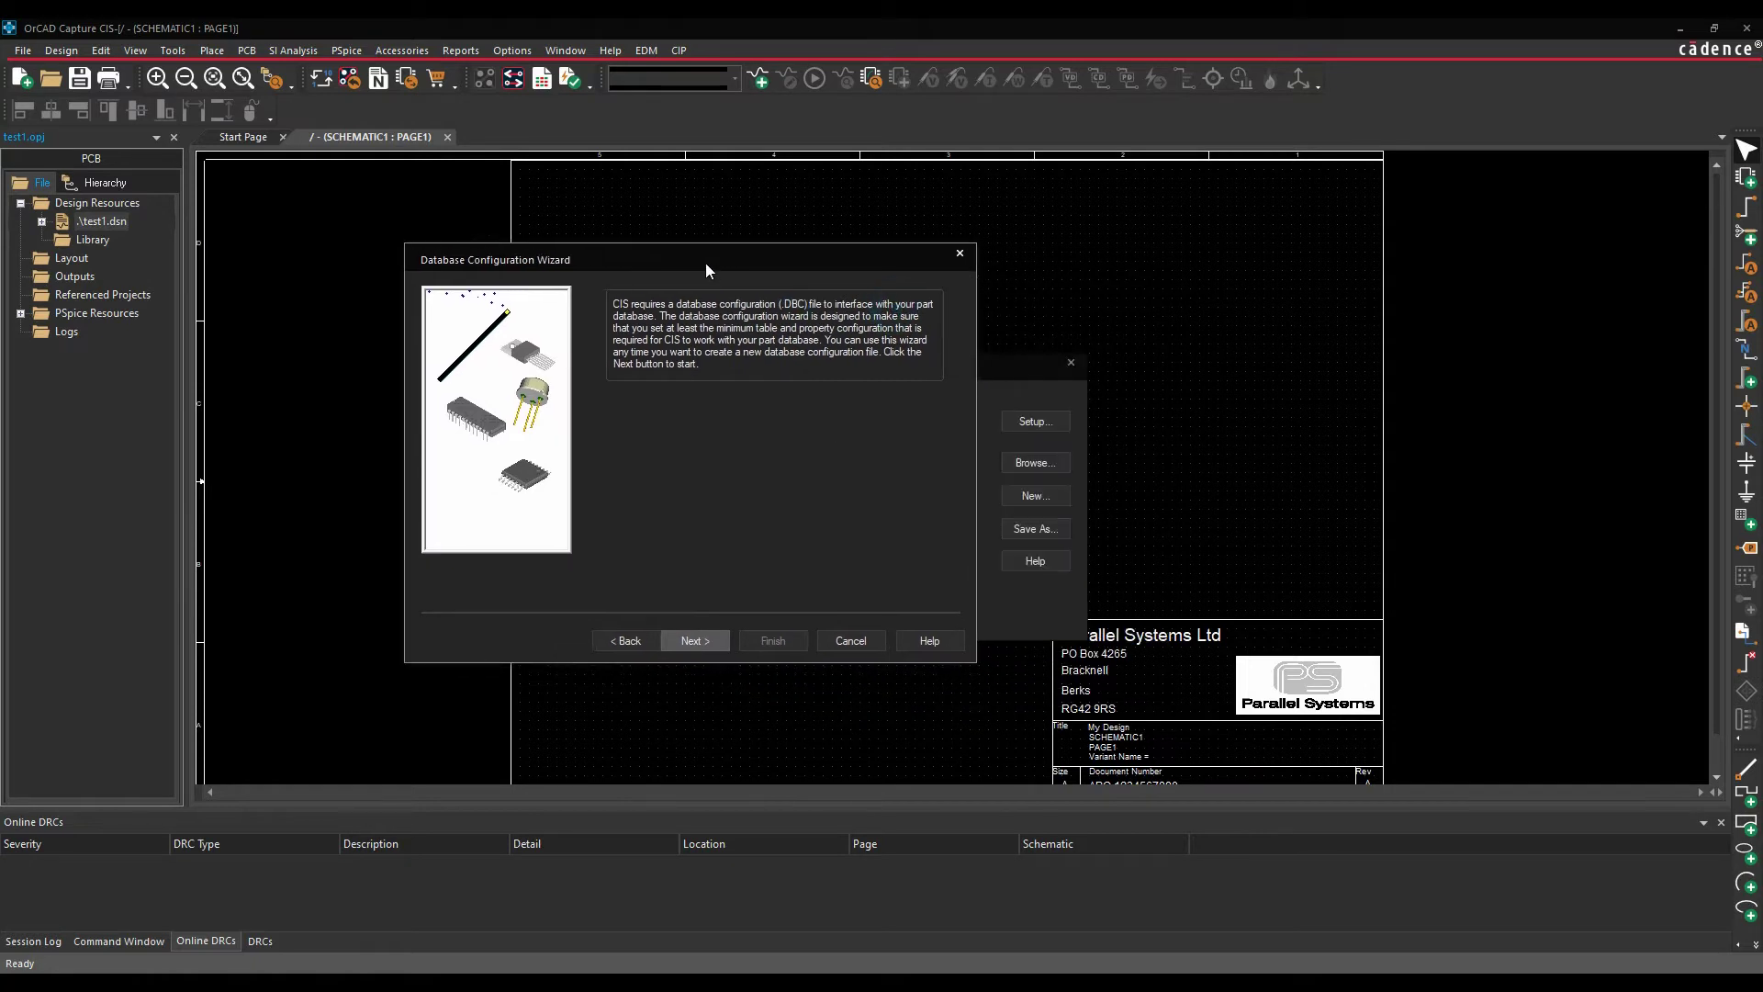
{"action": "left_click", "coordinate": [691, 640]}
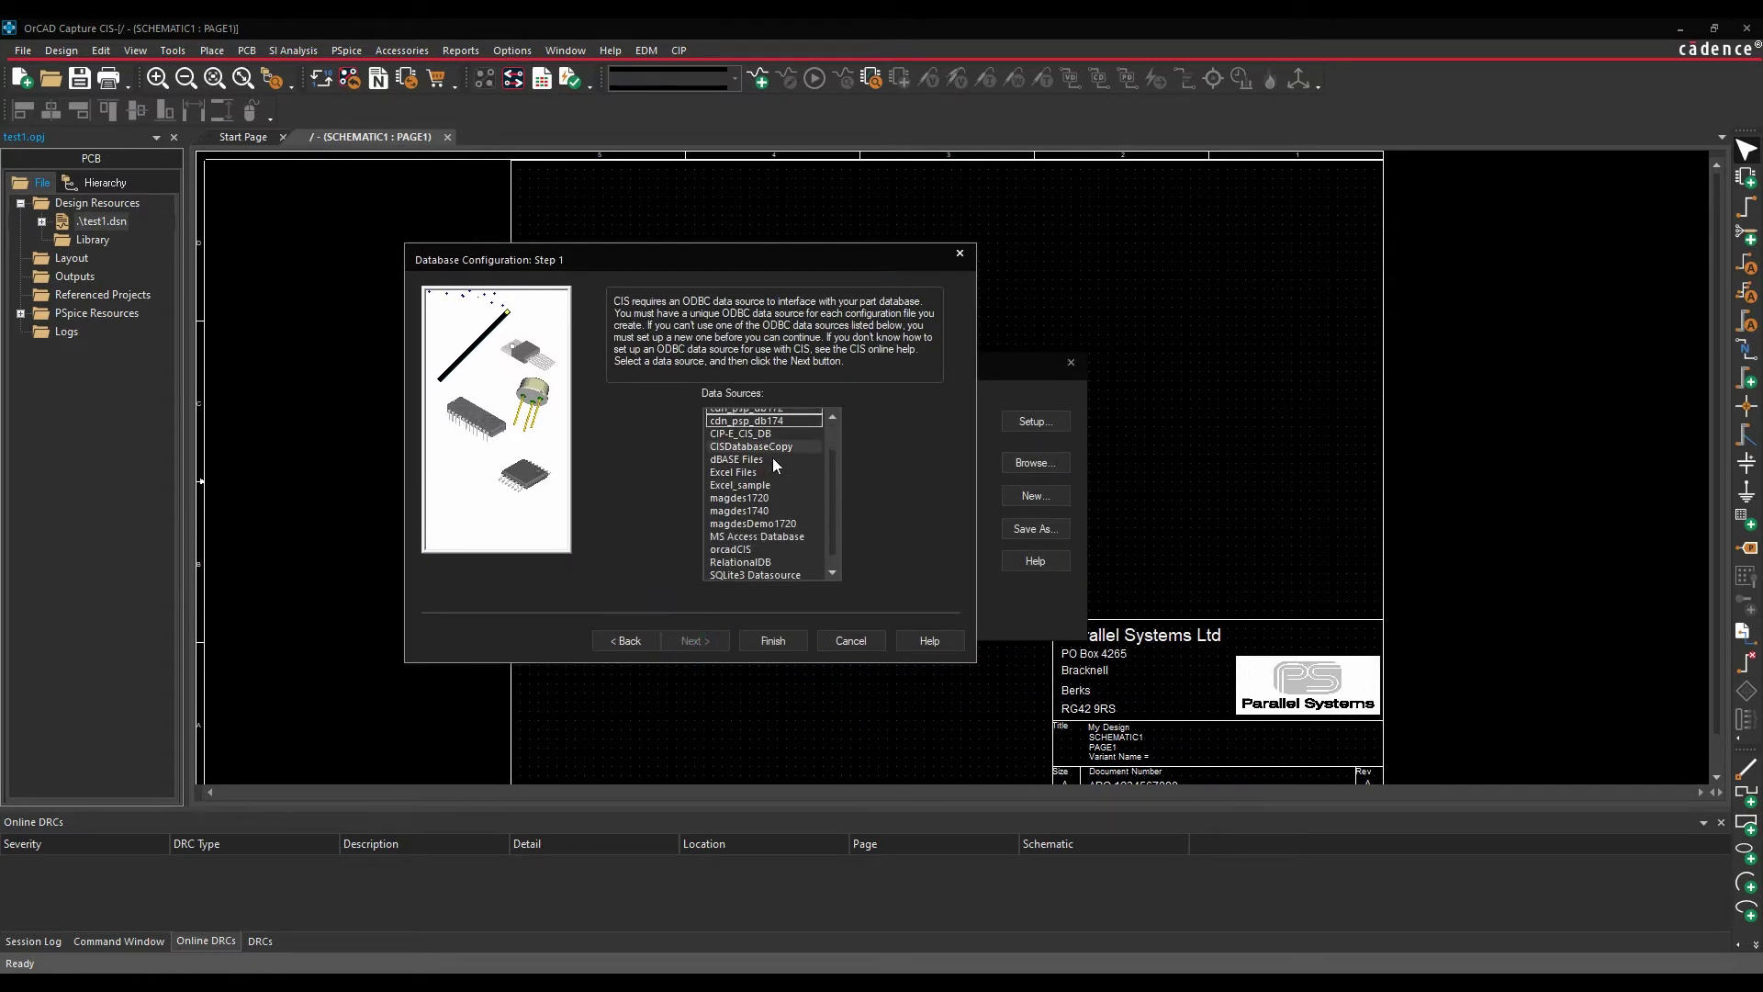
Choose the RelationalDB data source and include its Resistors table.
{"action": "left_click", "coordinate": [749, 556]}
{"action": "left_click", "coordinate": [709, 647]}
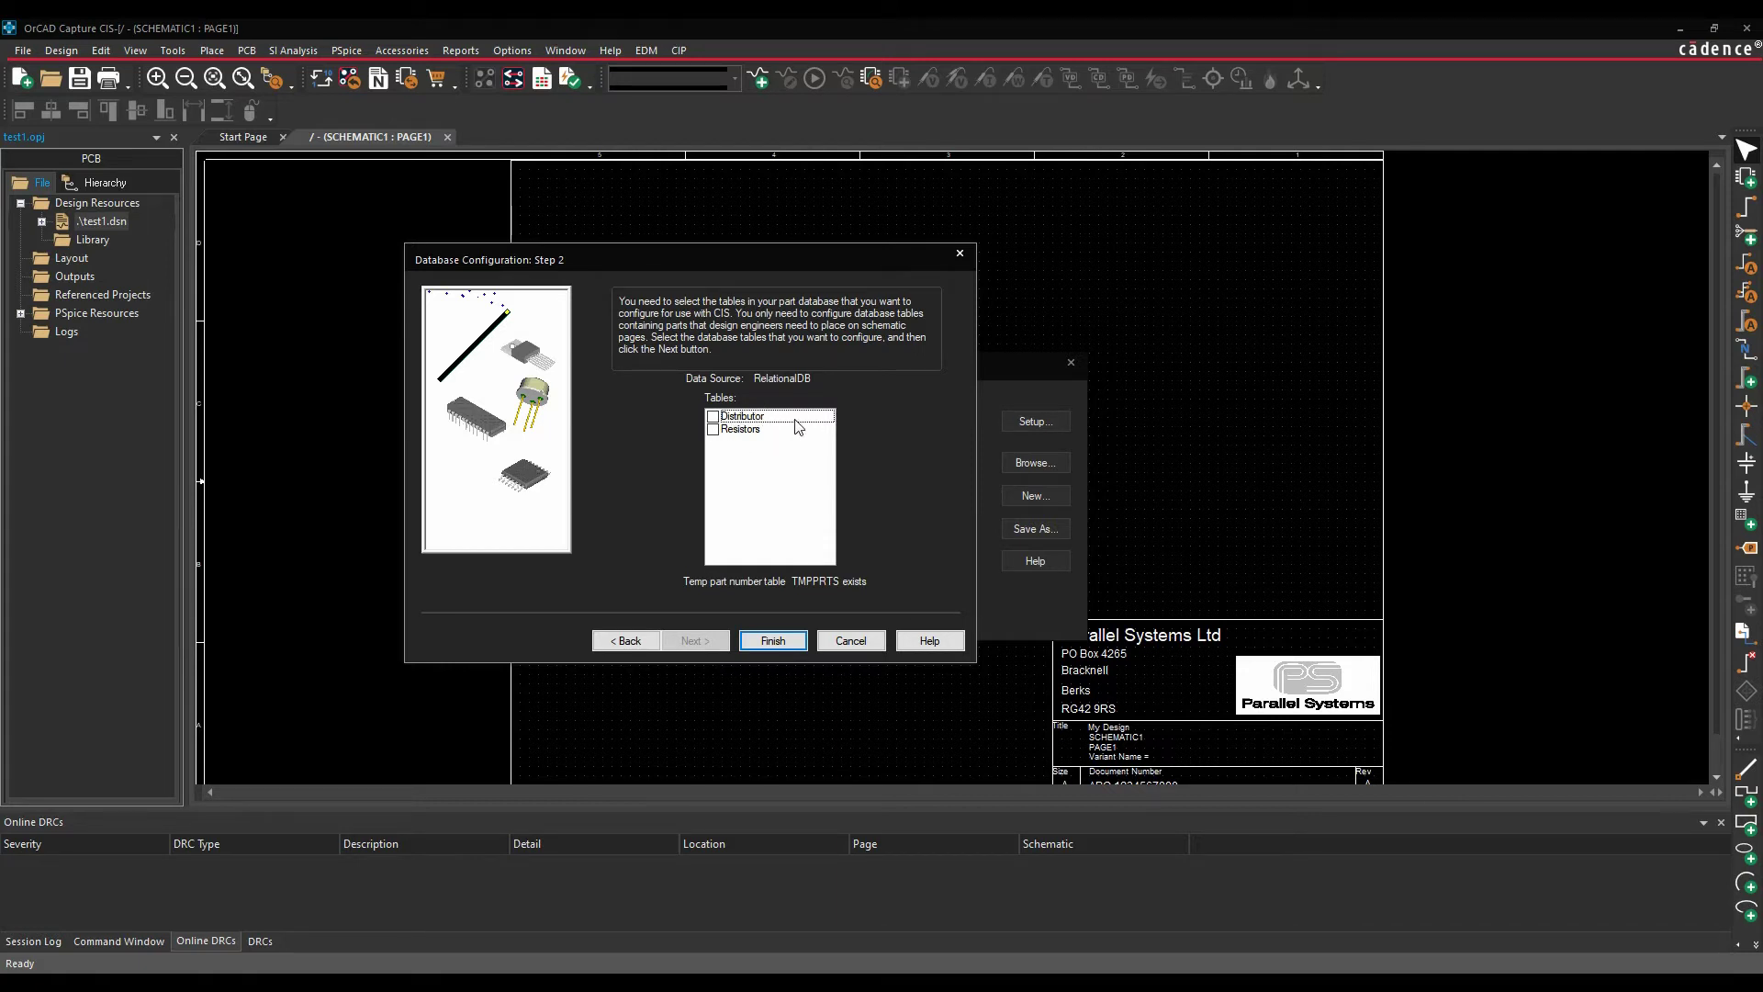
{"action": "left_click", "coordinate": [713, 429]}
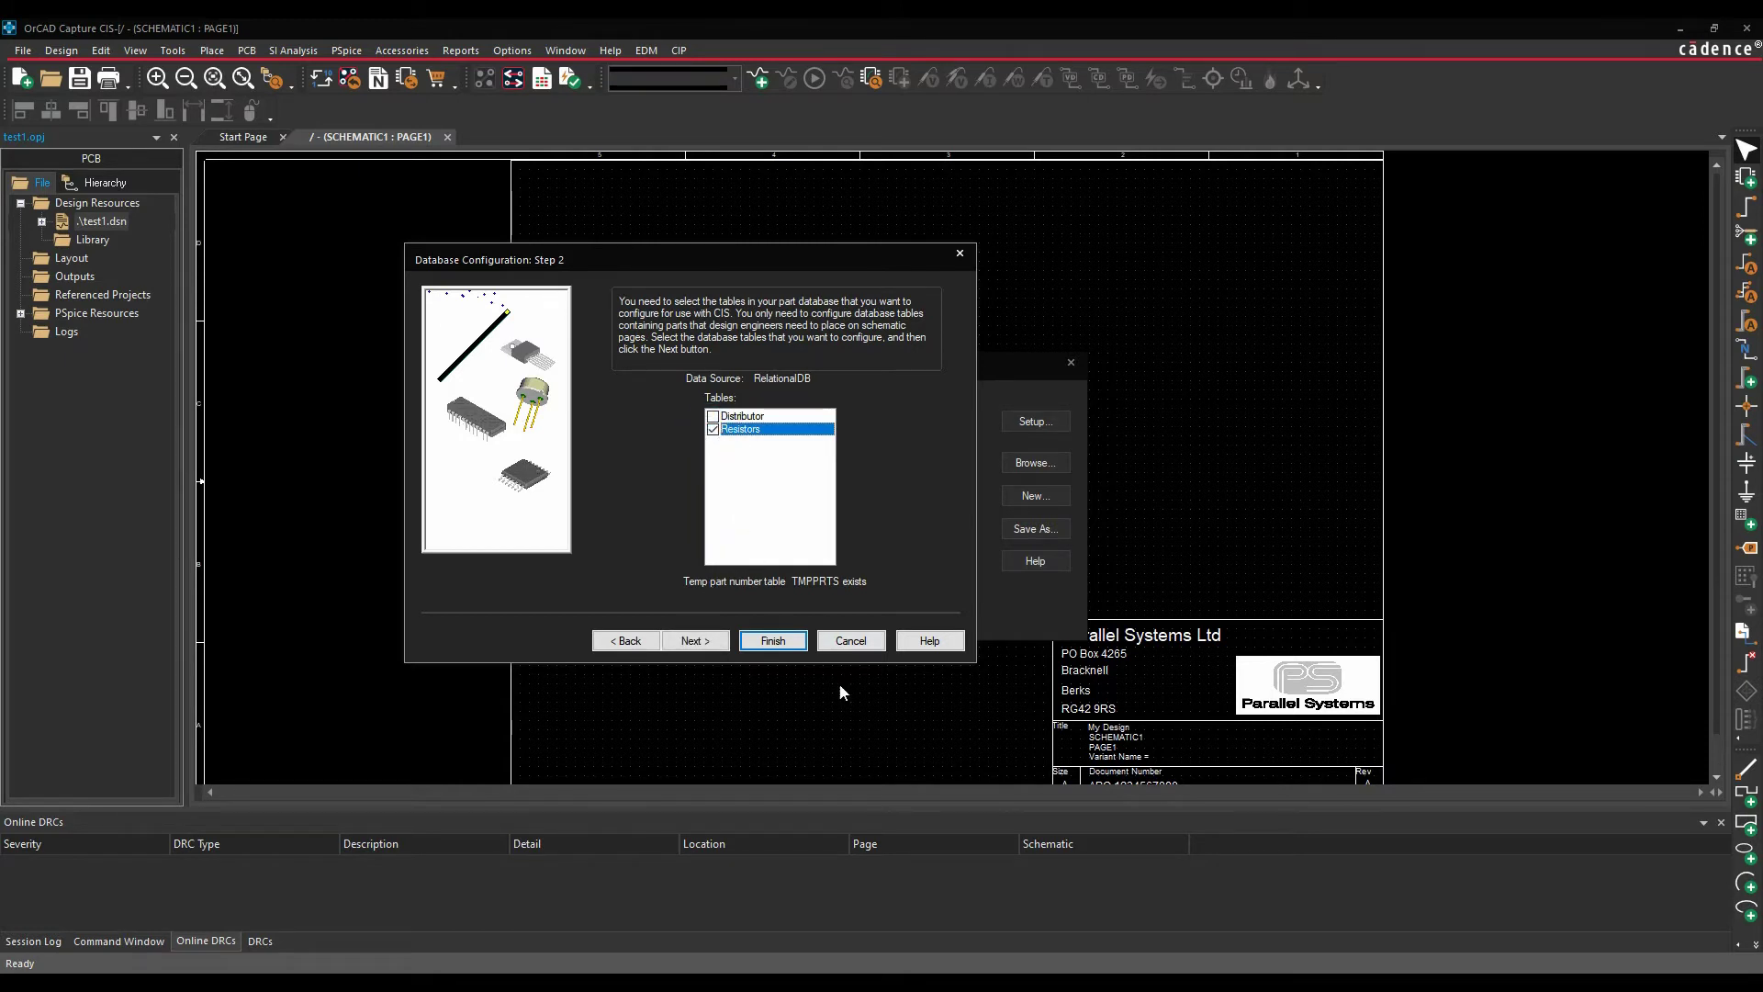
{"action": "left_click", "coordinate": [693, 640]}
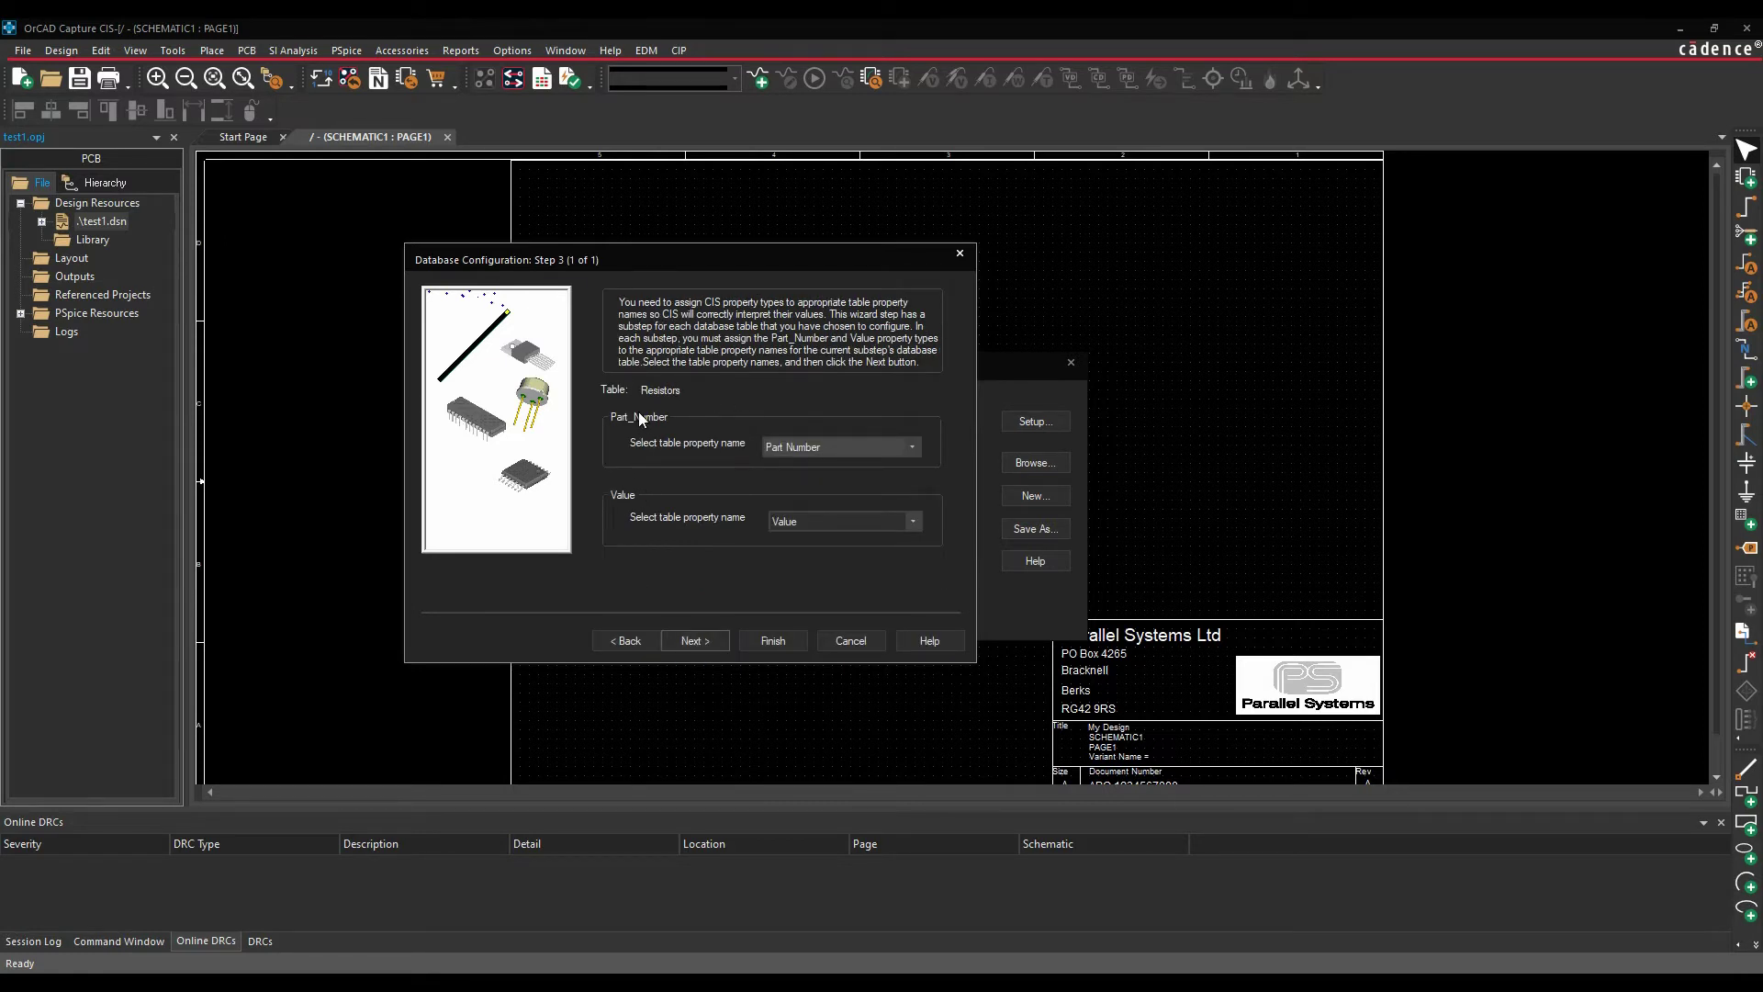
Keep Part Number and Value mappings, map PCB_Footprint to PCB Footprint, and reach Step 6.
{"action": "left_click", "coordinate": [847, 449]}
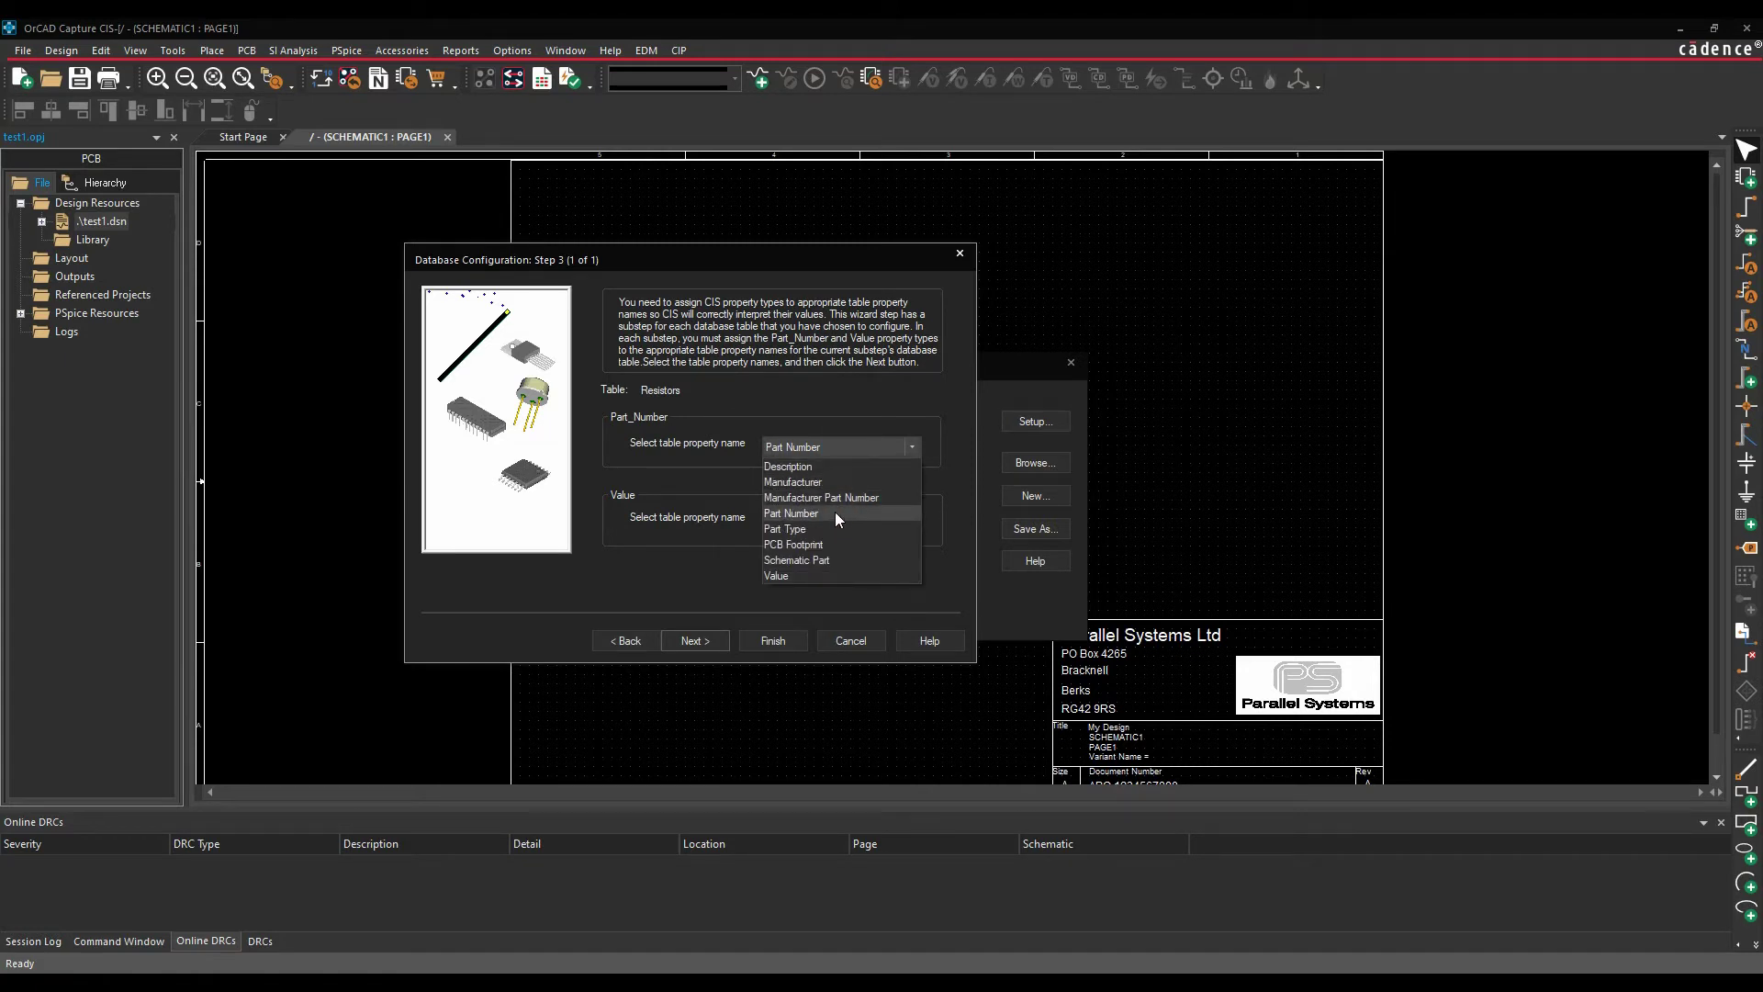
{"action": "left_click", "coordinate": [834, 512]}
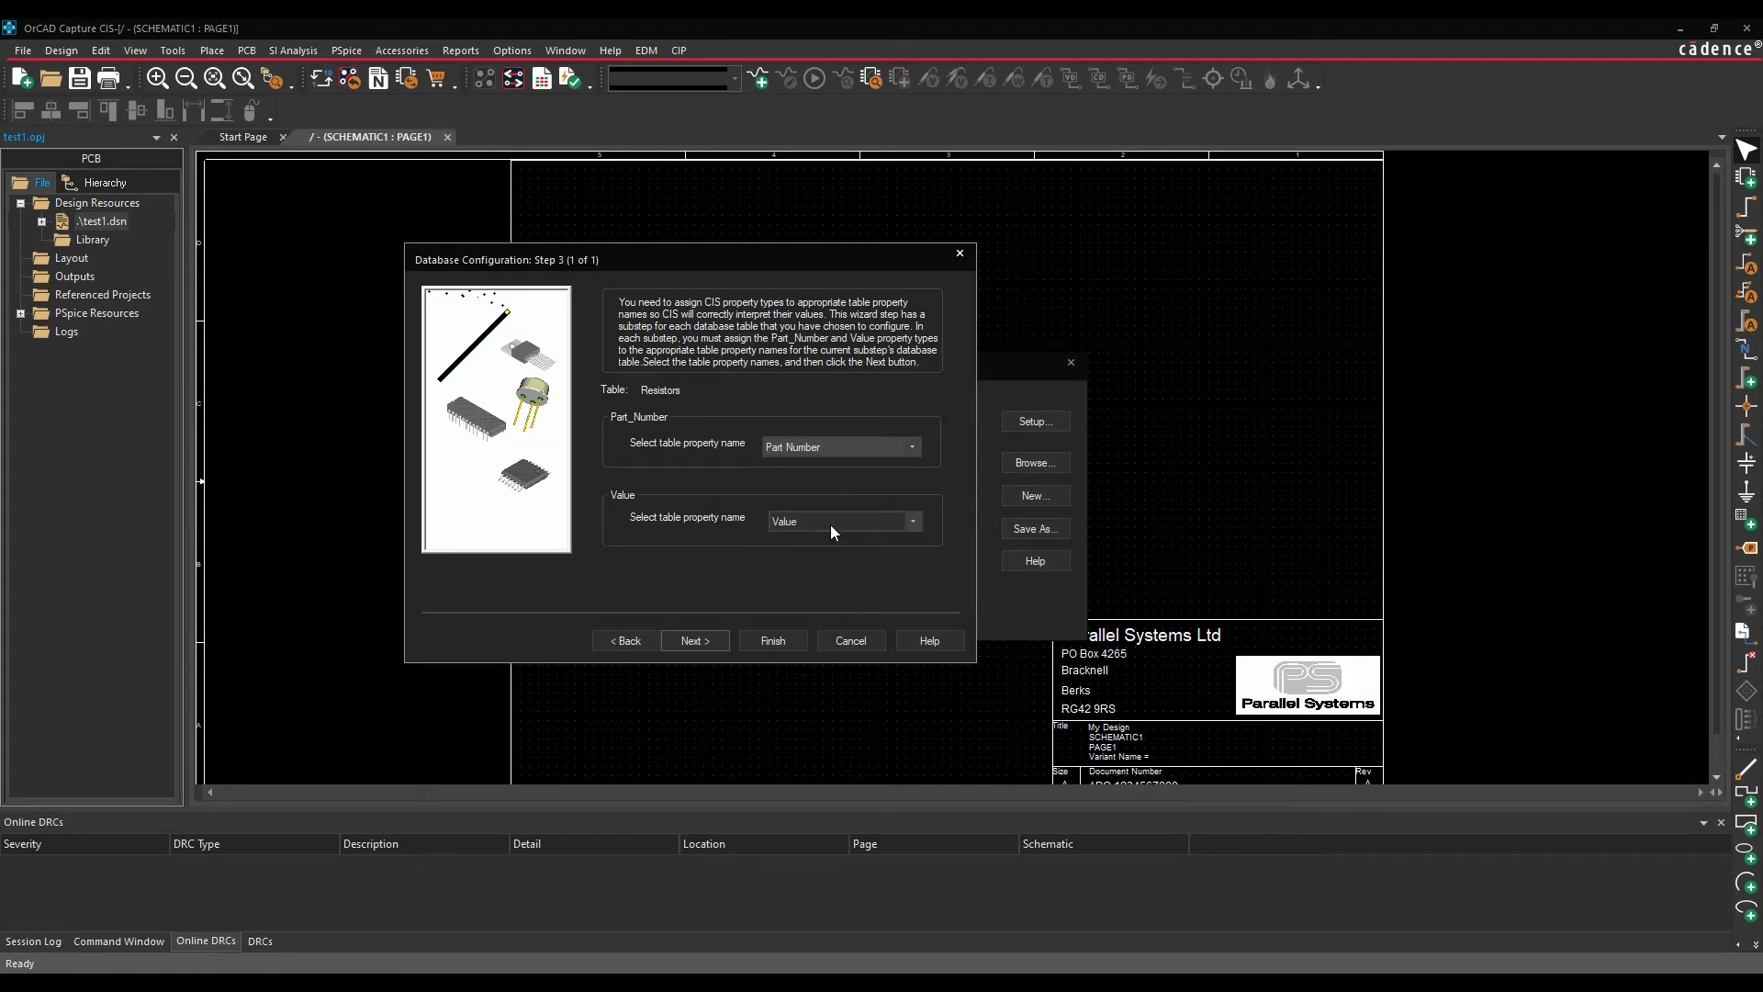
{"action": "left_click", "coordinate": [715, 643]}
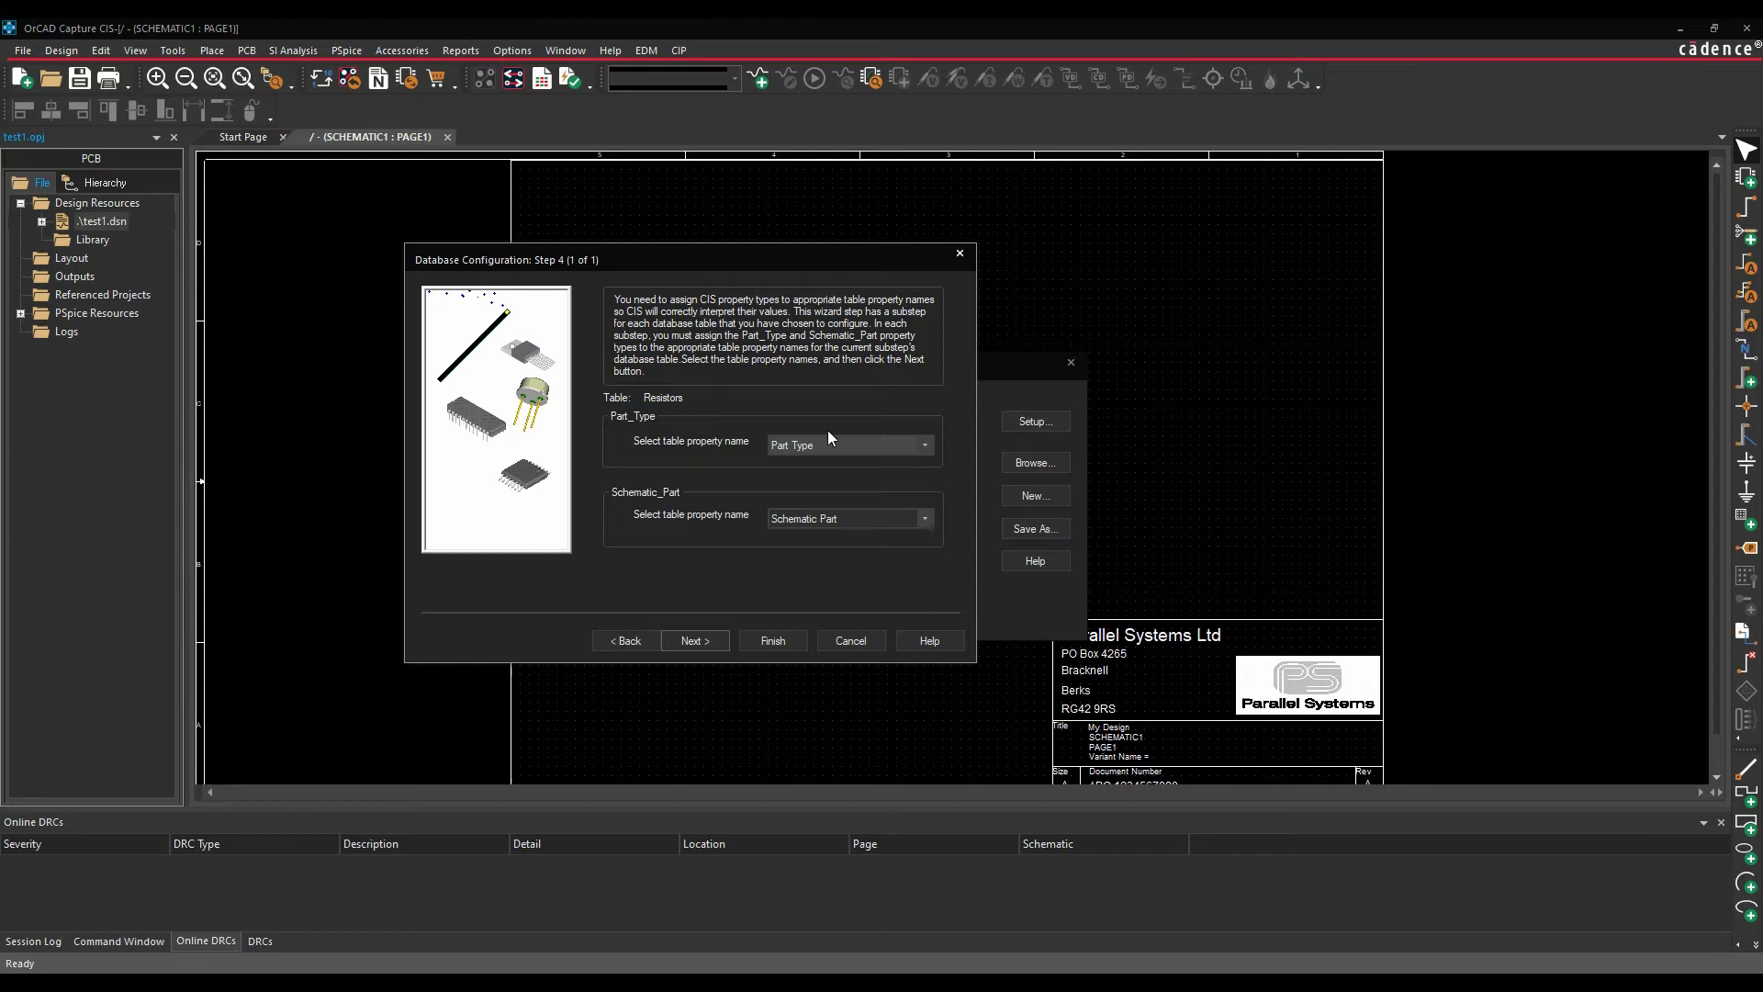
{"action": "left_click", "coordinate": [706, 640]}
{"action": "left_click", "coordinate": [623, 454]}
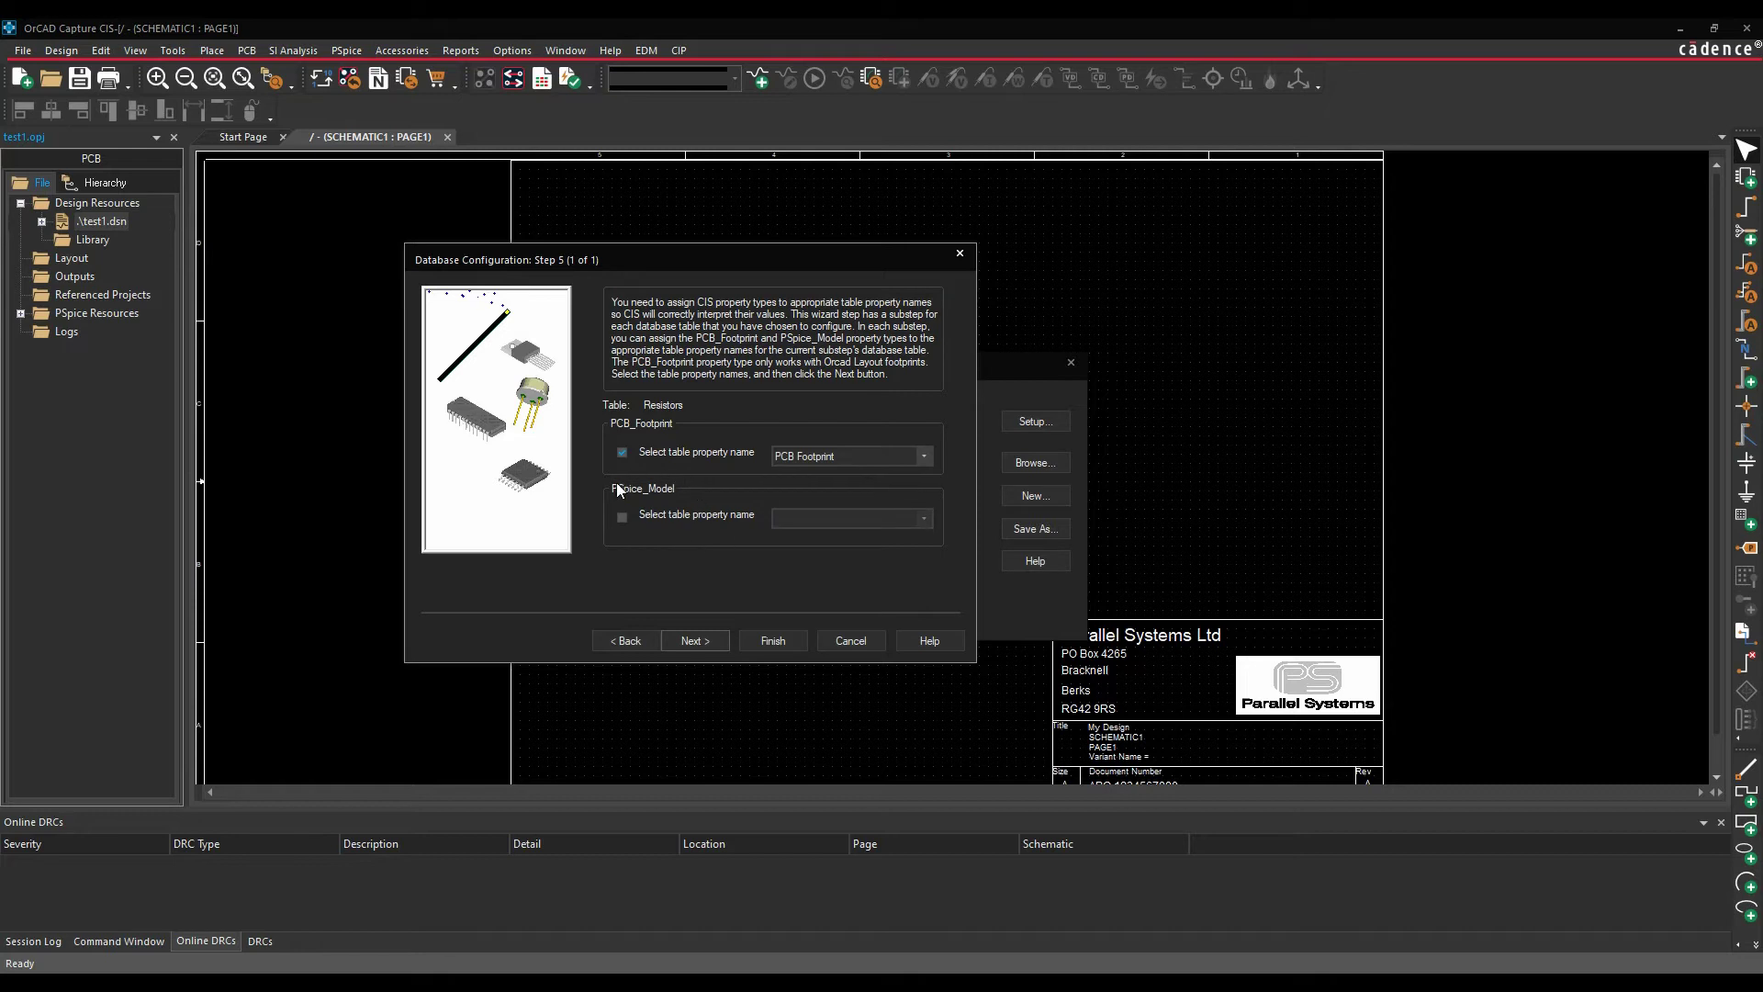
{"action": "left_click", "coordinate": [698, 641]}
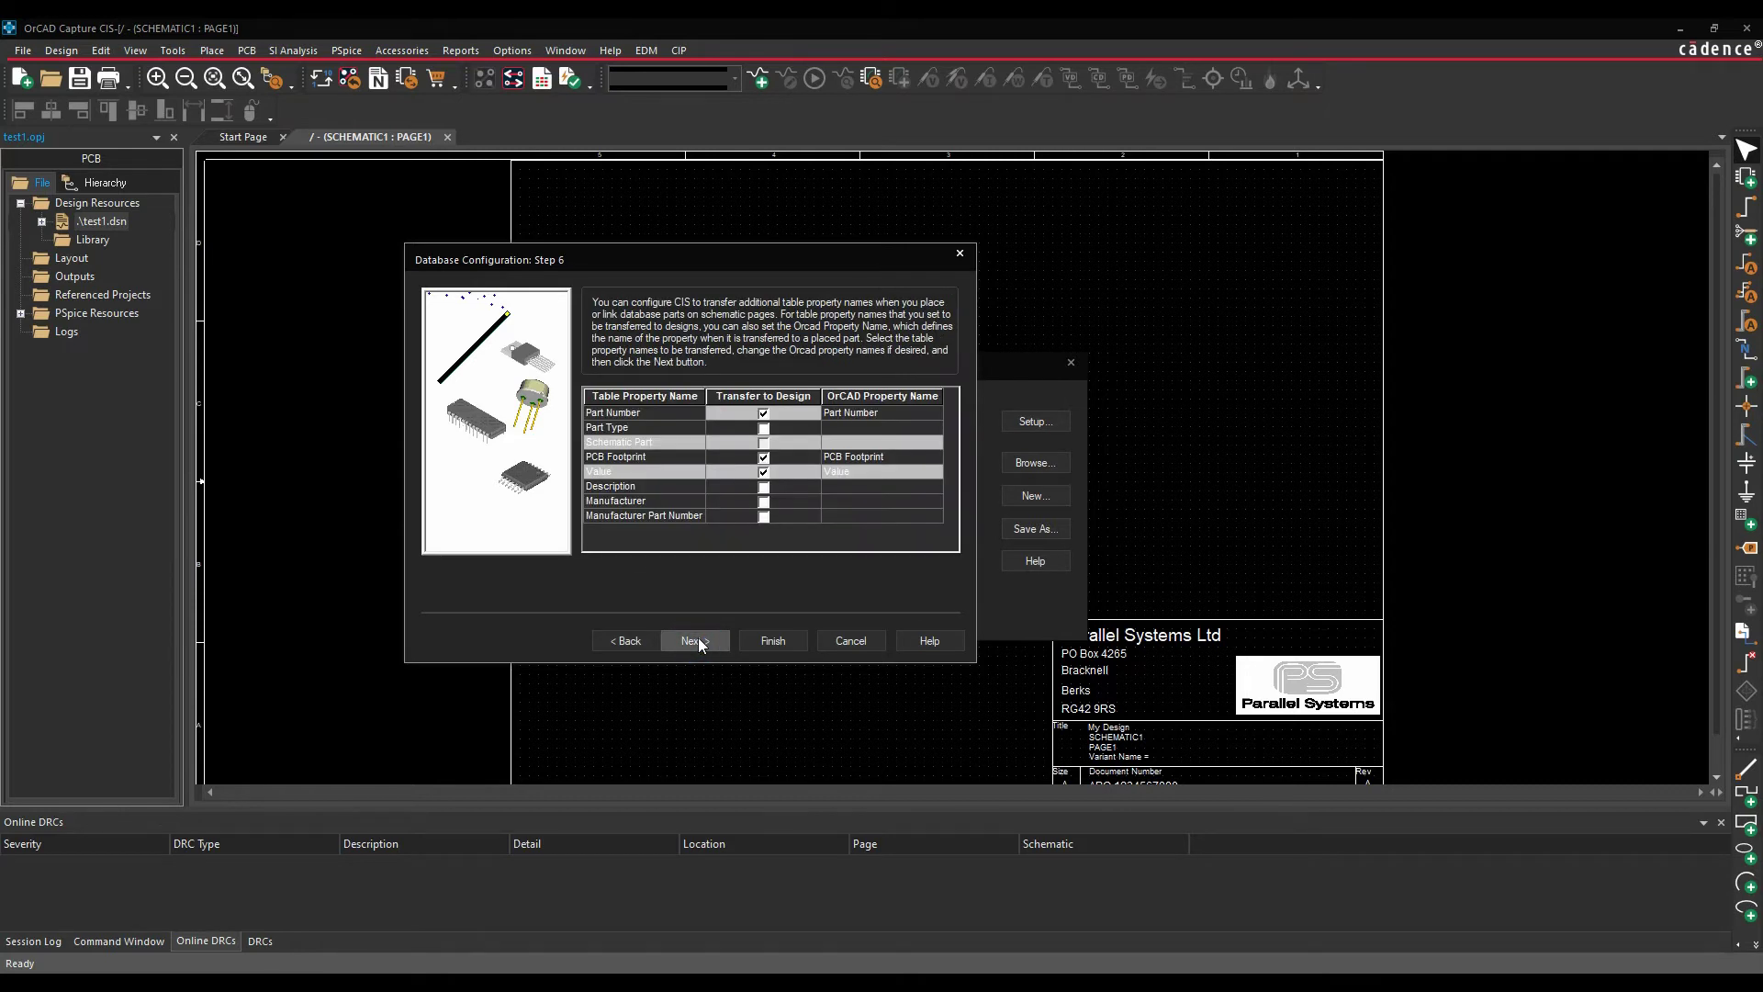
Tick Transfer to Design for Description and finish the wizard with Value as the only keyed property.
{"action": "left_click", "coordinate": [761, 490]}
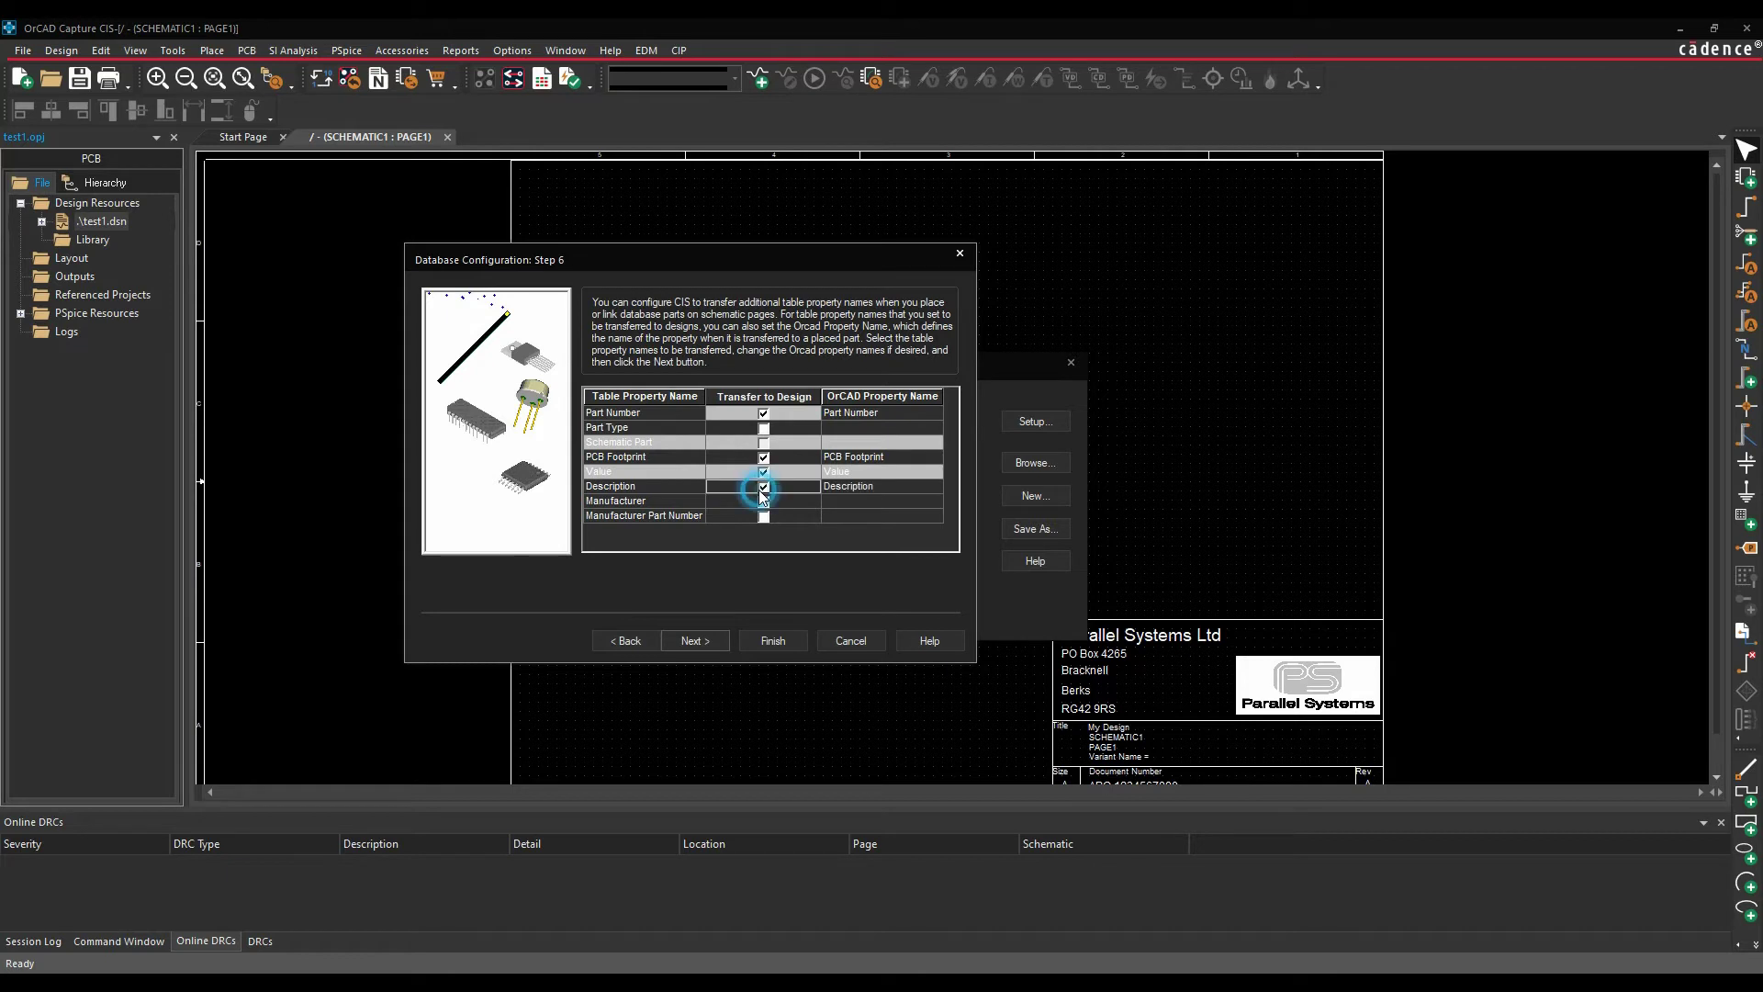
{"action": "left_click", "coordinate": [700, 641]}
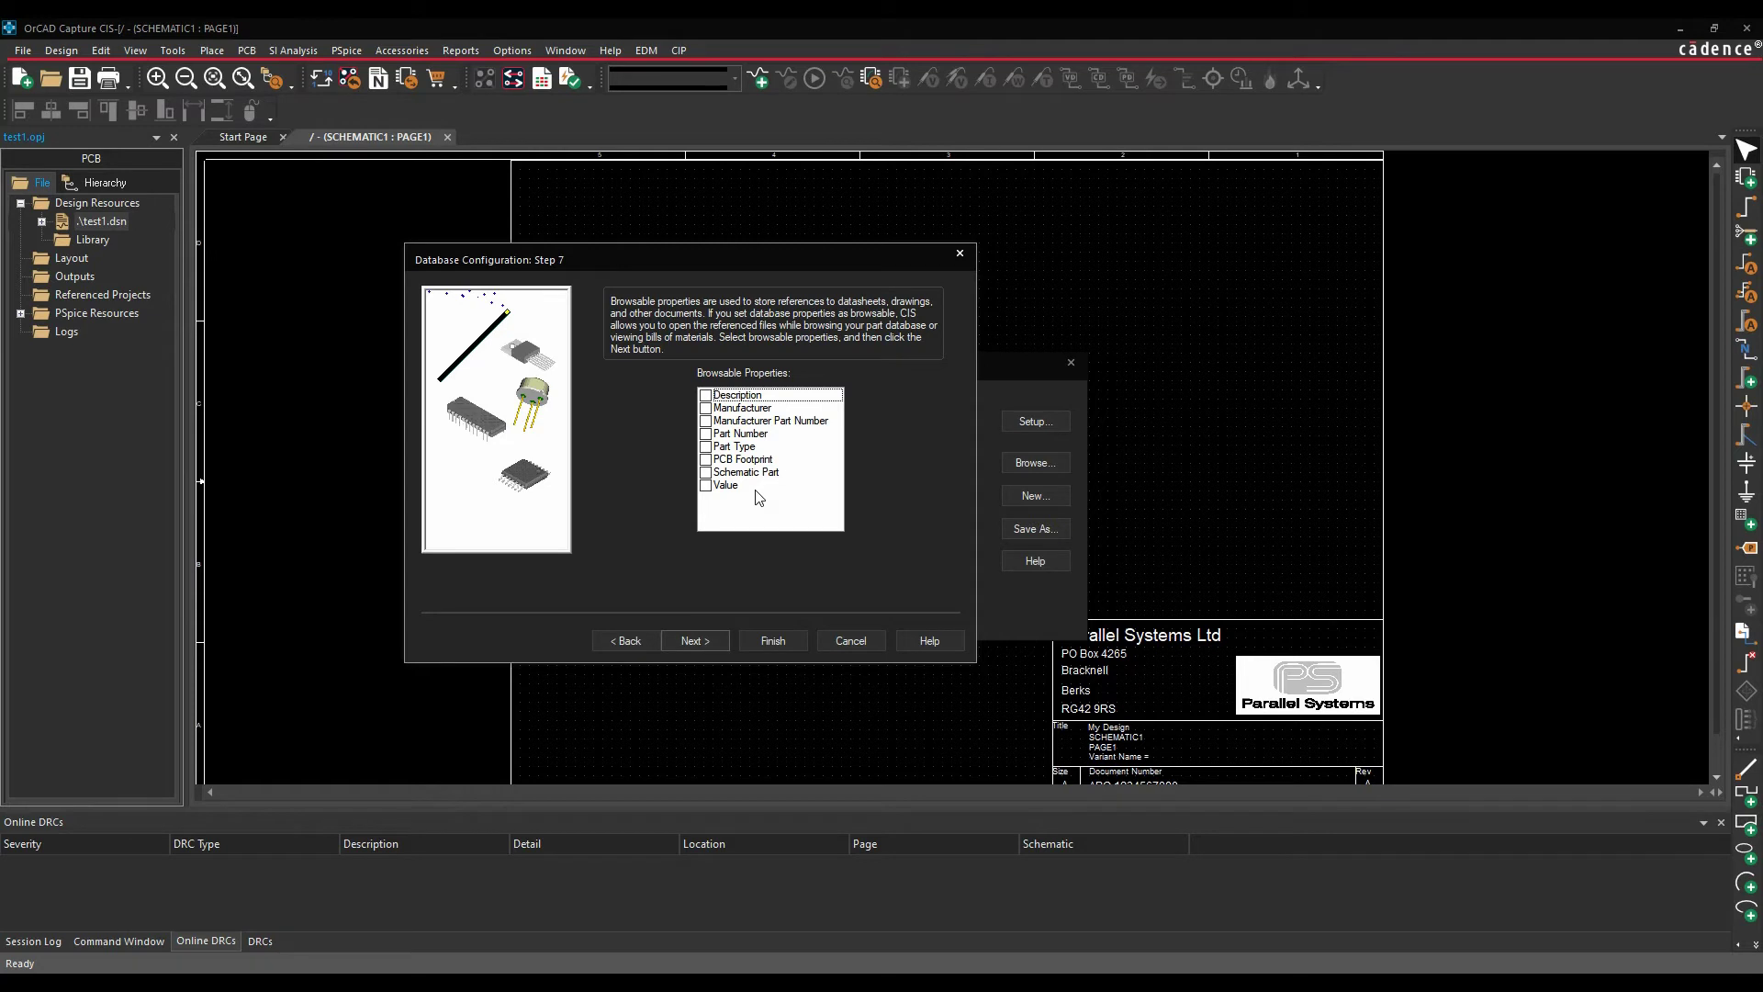
{"action": "left_click", "coordinate": [698, 641]}
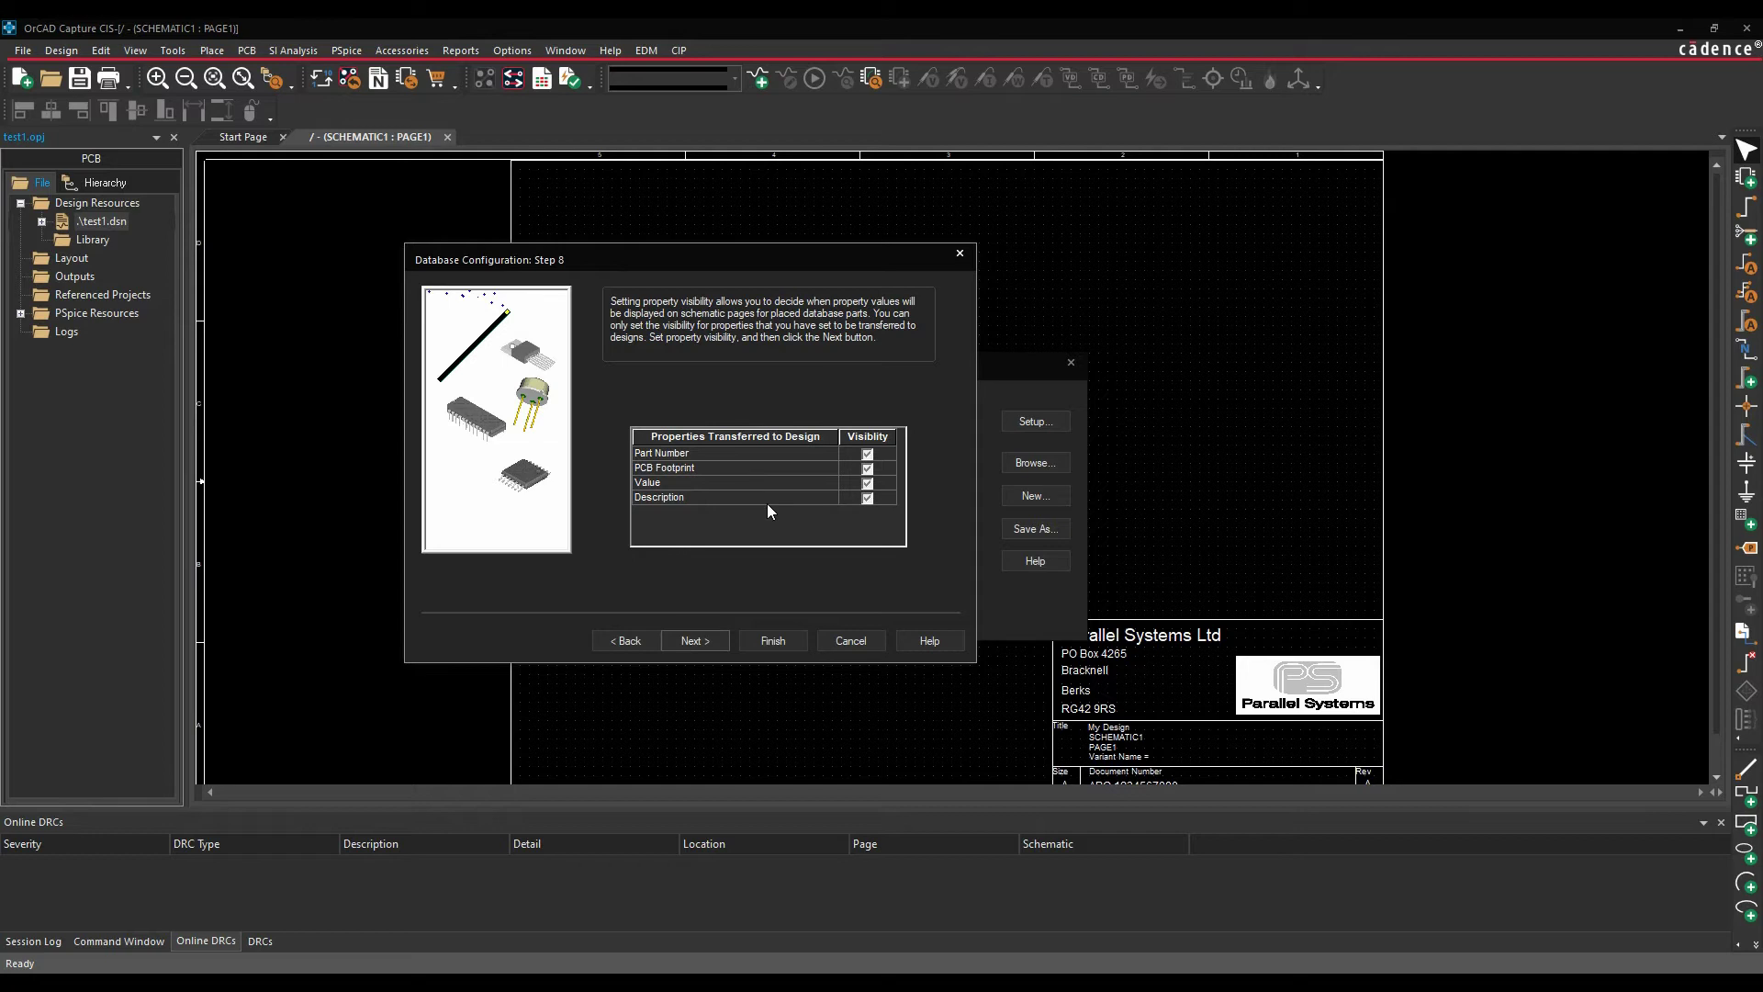
{"action": "left_click", "coordinate": [694, 641]}
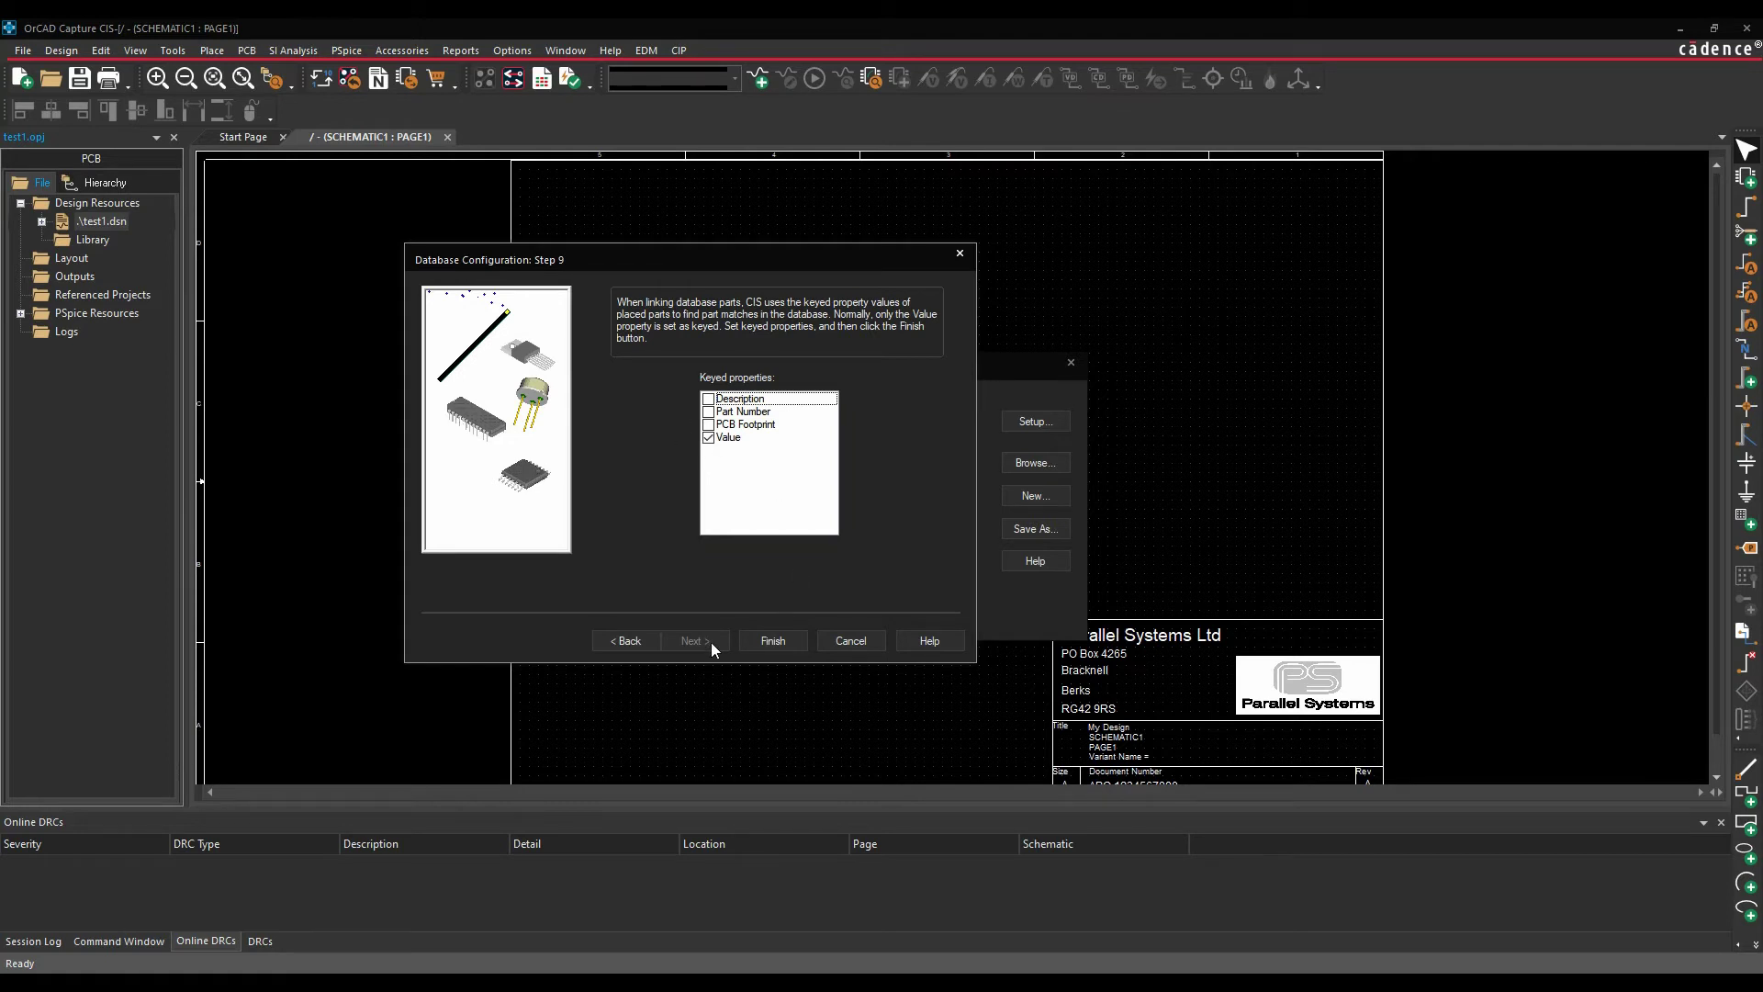
{"action": "left_click", "coordinate": [772, 641]}
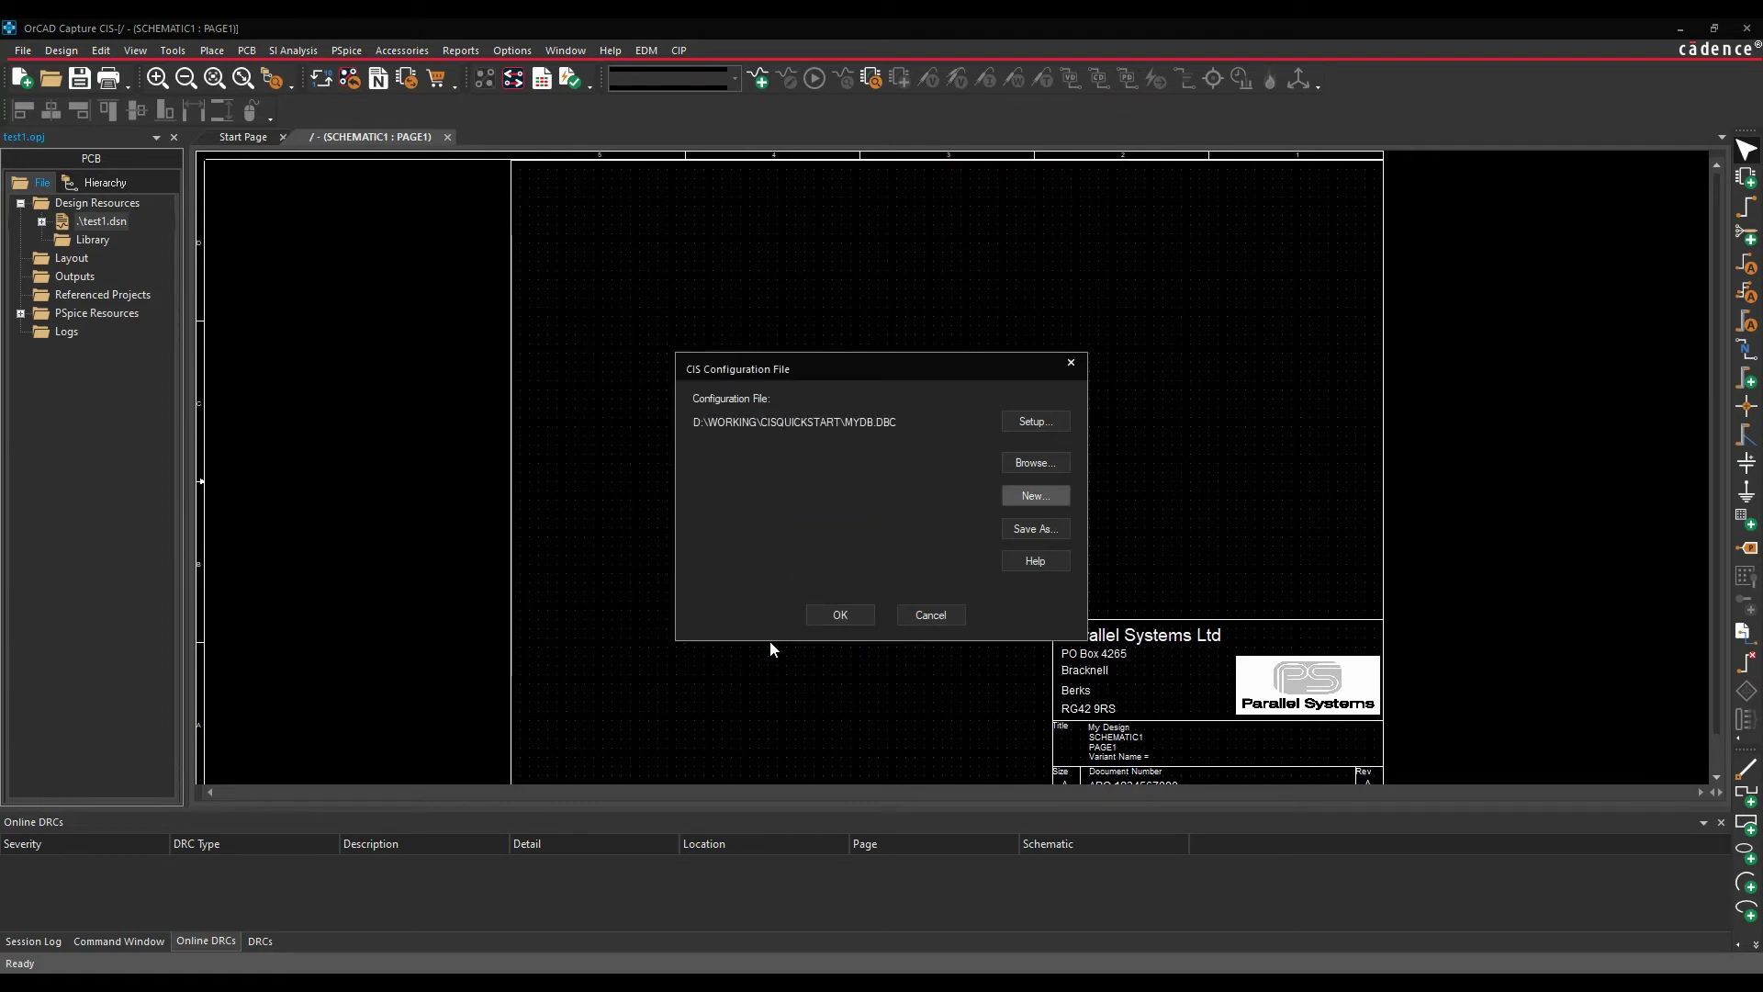
Enlarge Configure Database, widen its four table columns, and show Administrative Preferences.
{"action": "left_click_drag", "start_coordinate": [818, 249], "coordinate": [603, 173]}
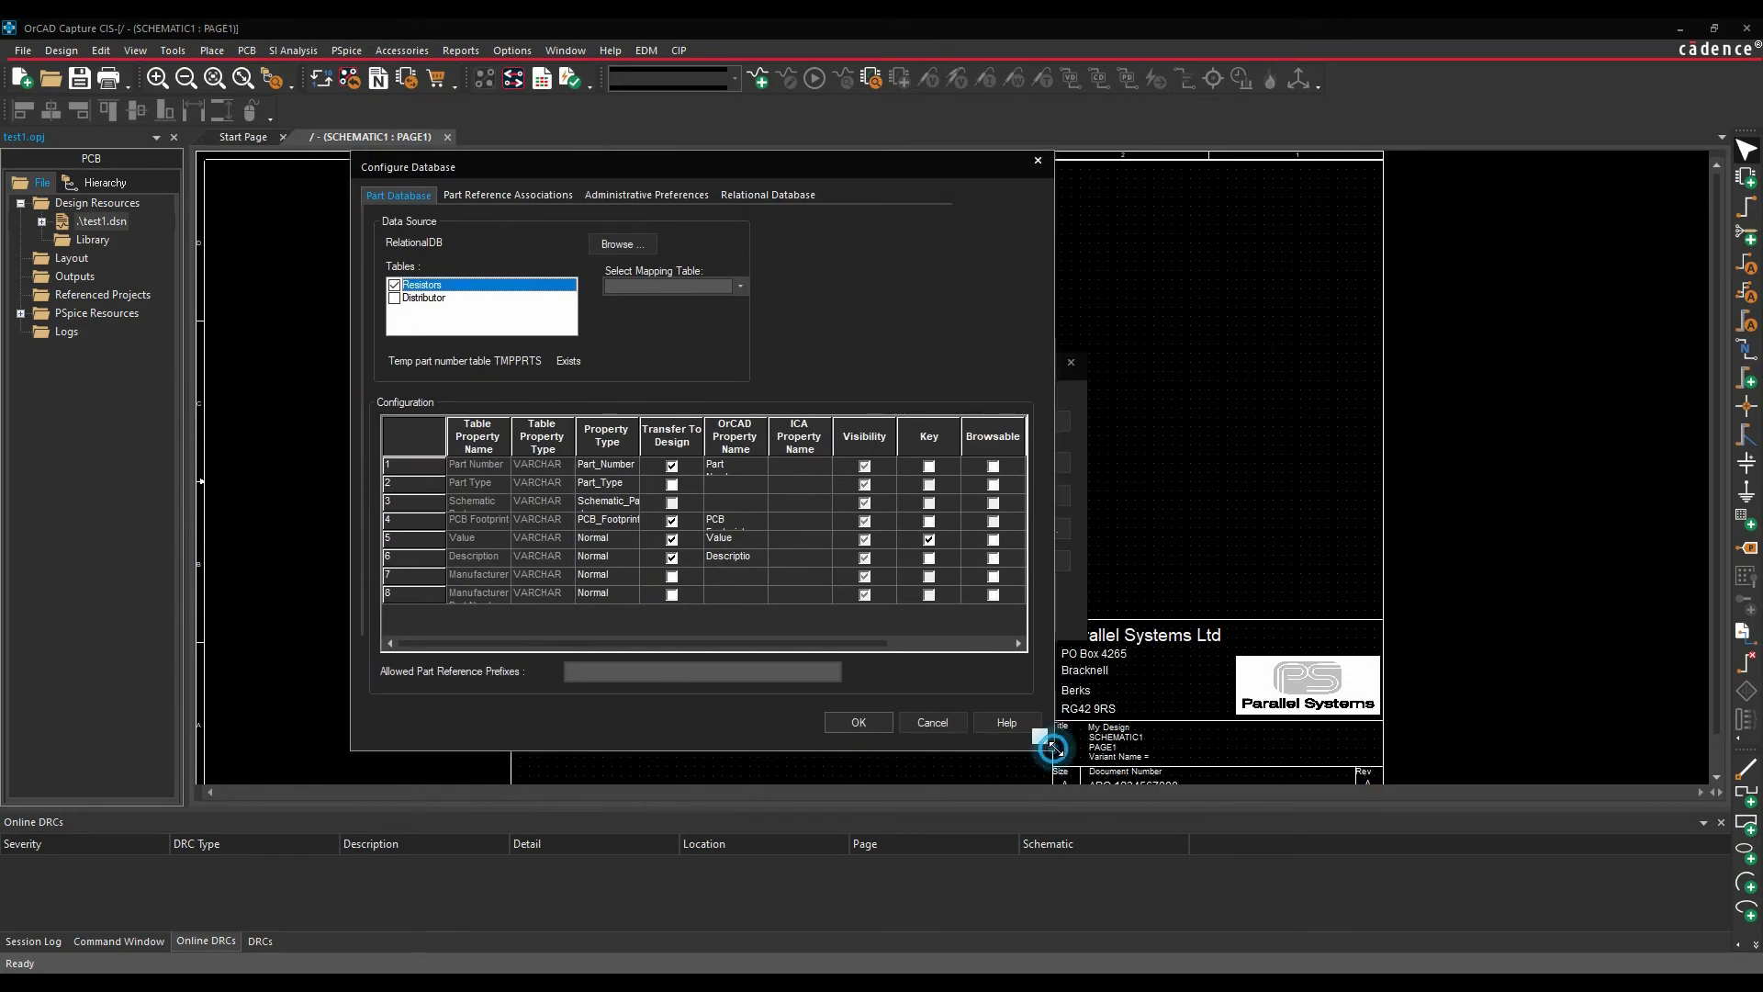
{"action": "left_click_drag", "start_coordinate": [1049, 752], "coordinate": [1222, 794]}
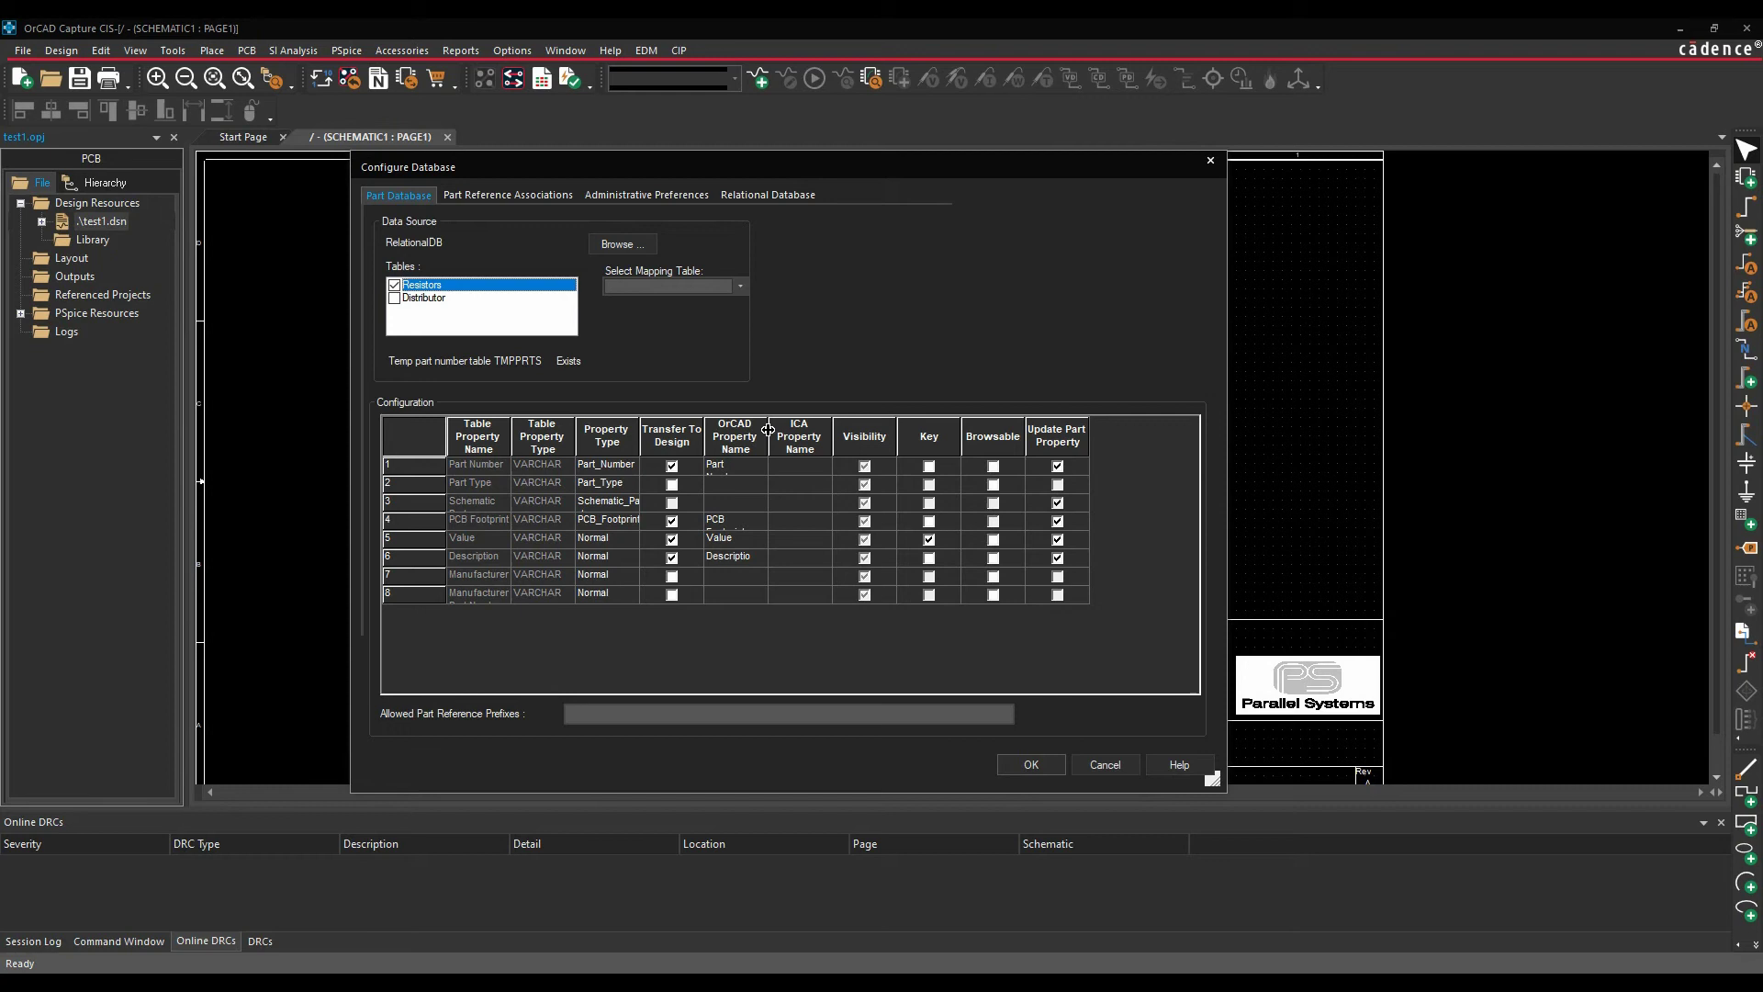
{"action": "left_click_drag", "start_coordinate": [768, 435], "coordinate": [843, 435]}
{"action": "left_click_drag", "start_coordinate": [706, 428], "coordinate": [756, 430]}
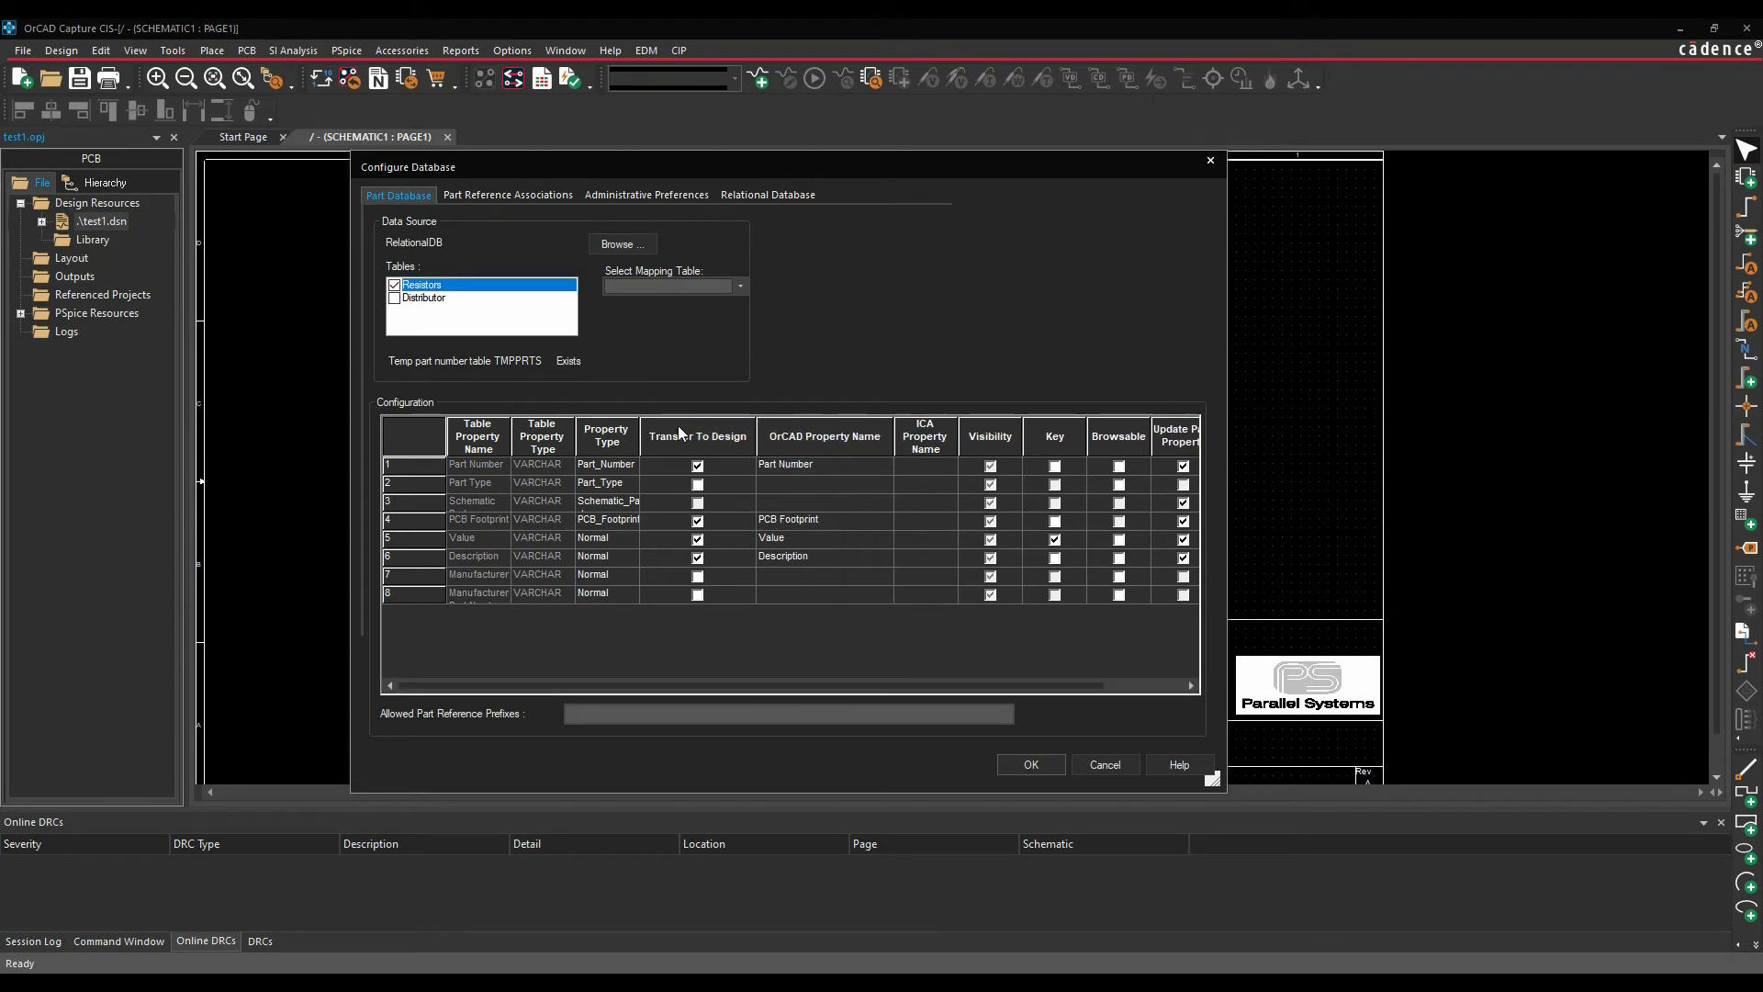
{"action": "left_click_drag", "start_coordinate": [640, 435], "coordinate": [687, 436]}
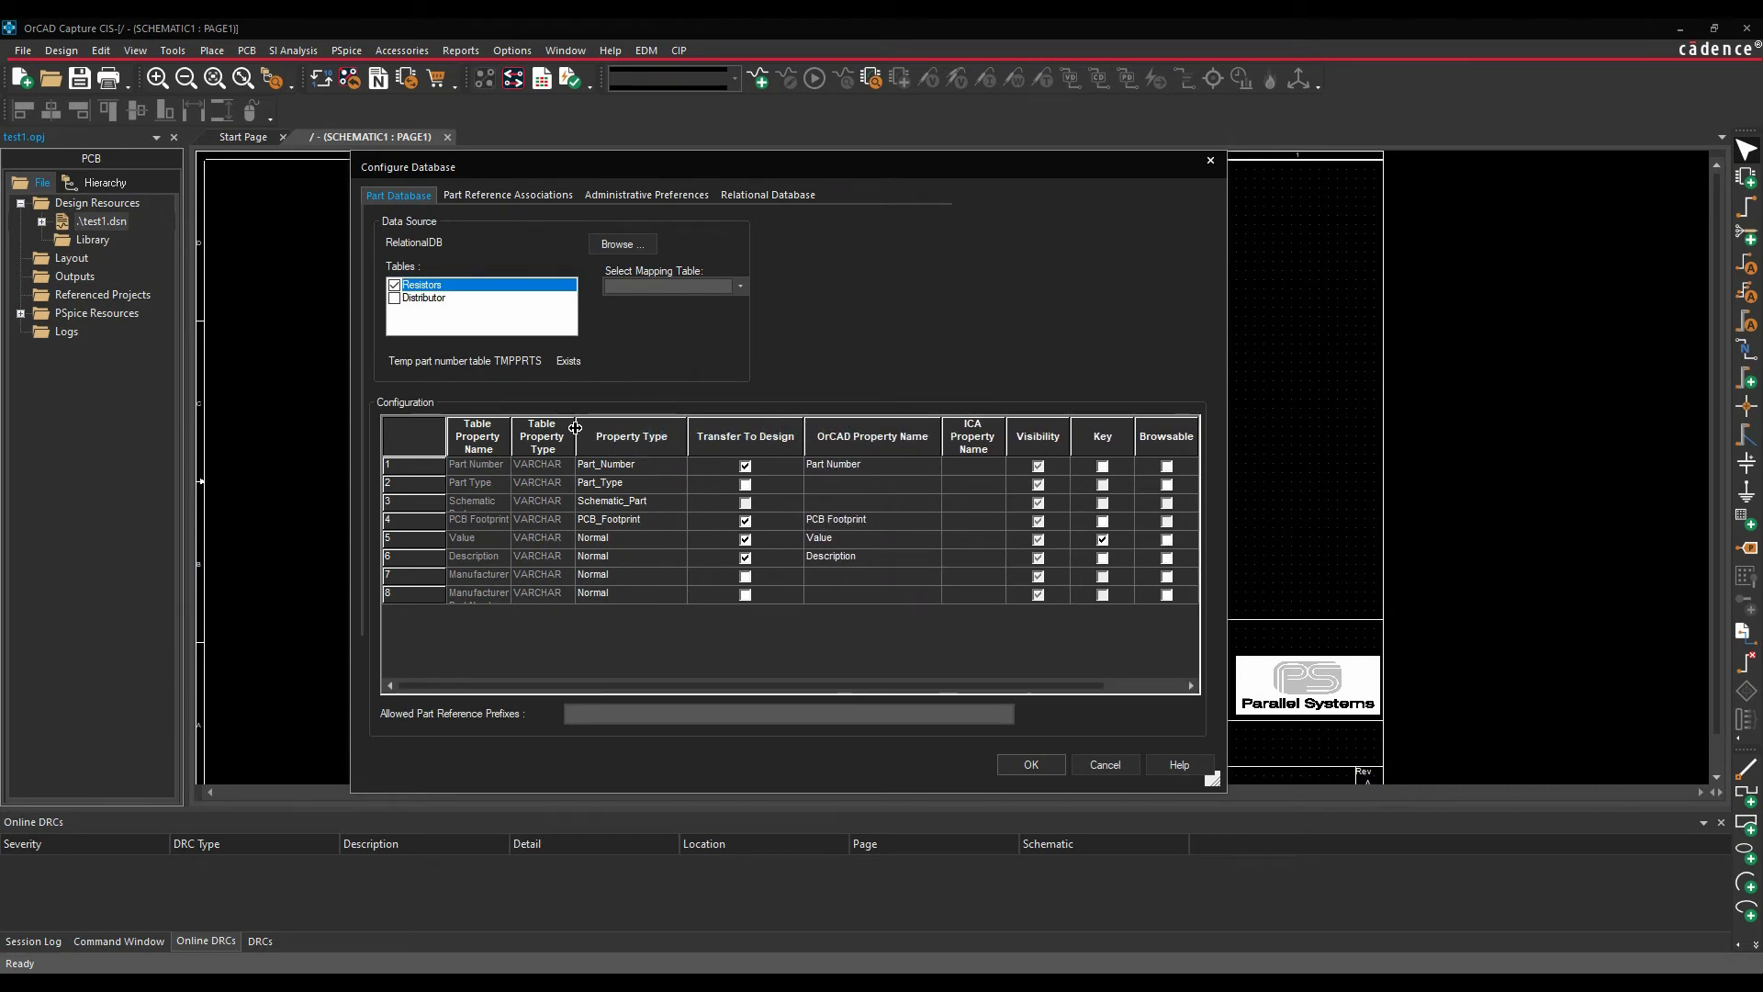
{"action": "left_click_drag", "start_coordinate": [576, 430], "coordinate": [606, 430]}
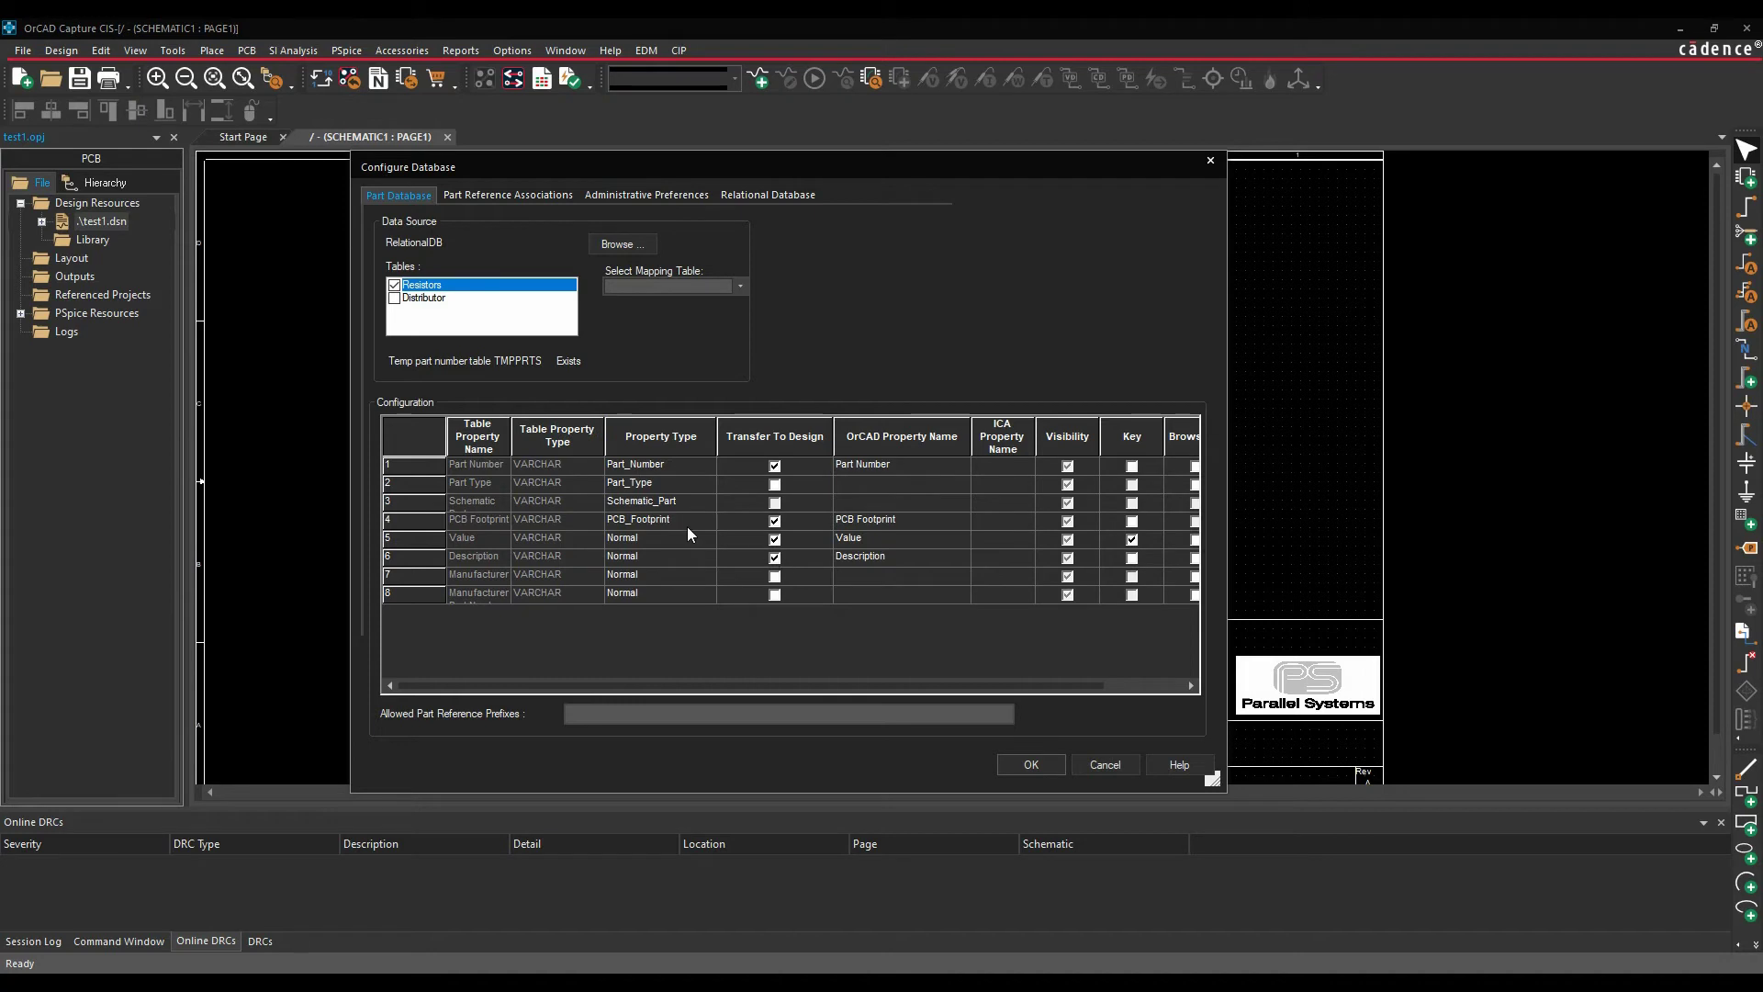
{"action": "left_click", "coordinate": [643, 194]}
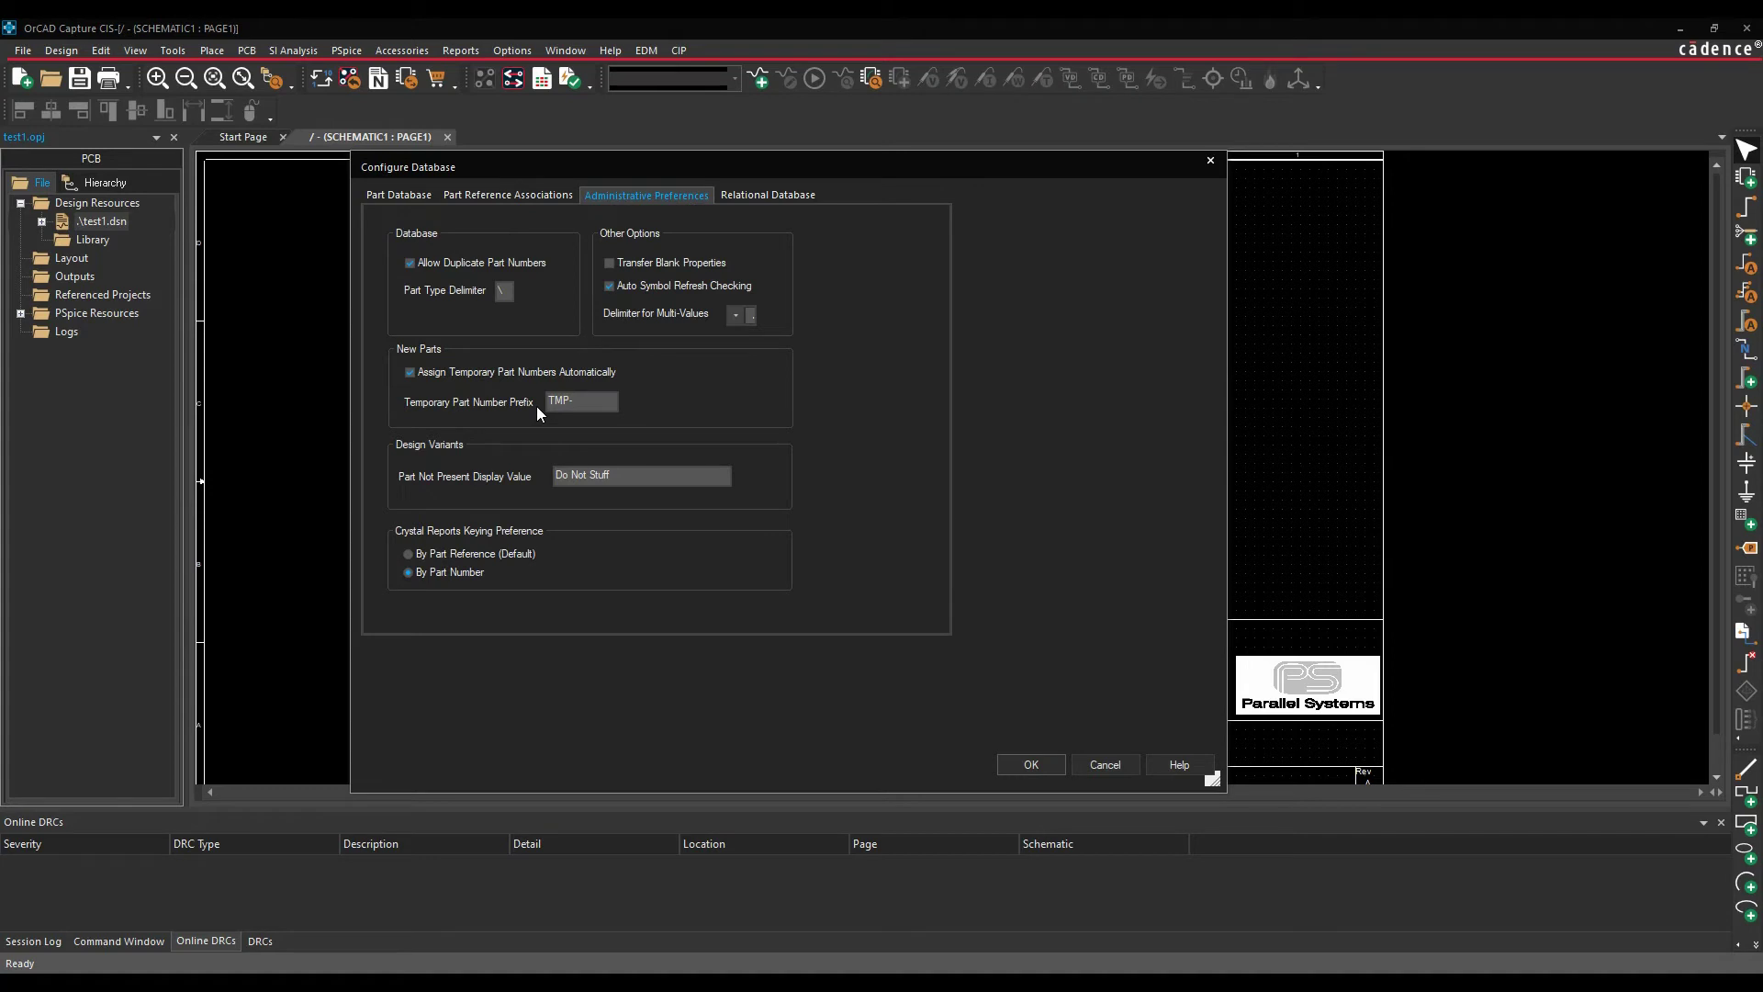
Replace the Part Not Present Display Value 'Do Not Stuff' with 'Not Fitted'.
{"action": "triple_click", "coordinate": [623, 474]}
{"action": "type", "text": "Not Fitted"}
Give Resistors primary key Part Number and relational table Distributor, apply, and start Save As.
{"action": "left_click", "coordinate": [761, 198]}
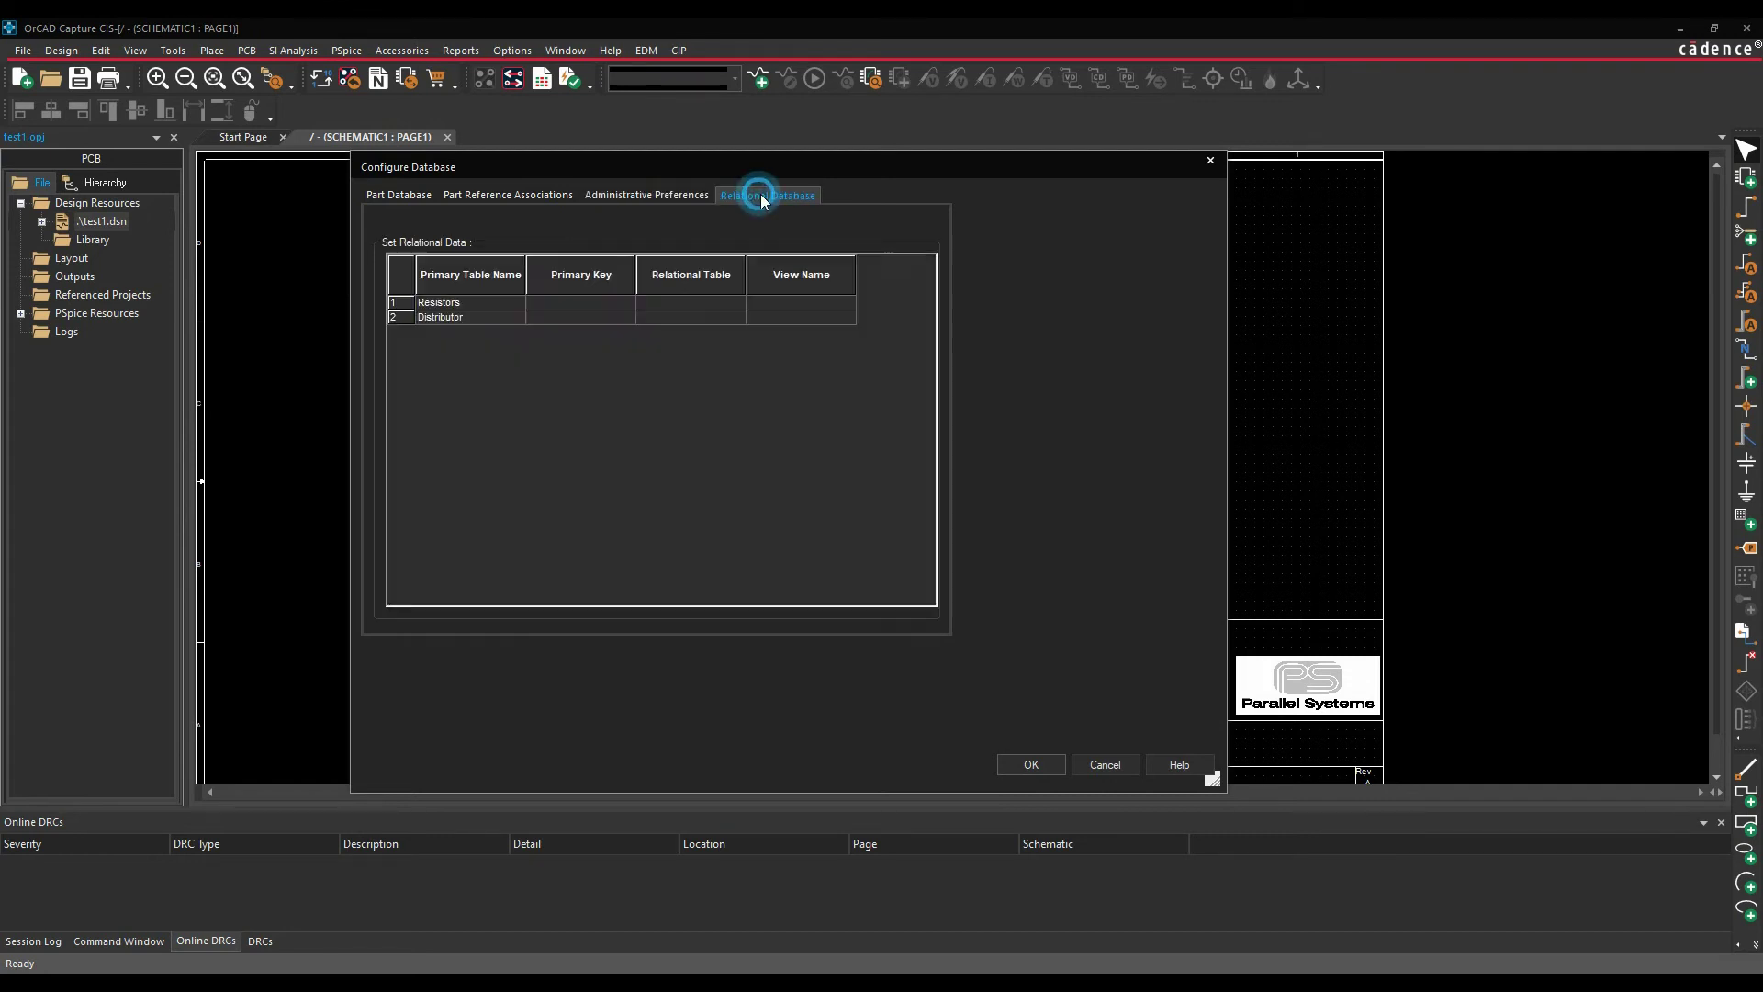
{"action": "left_click", "coordinate": [584, 305]}
{"action": "left_click", "coordinate": [584, 305]}
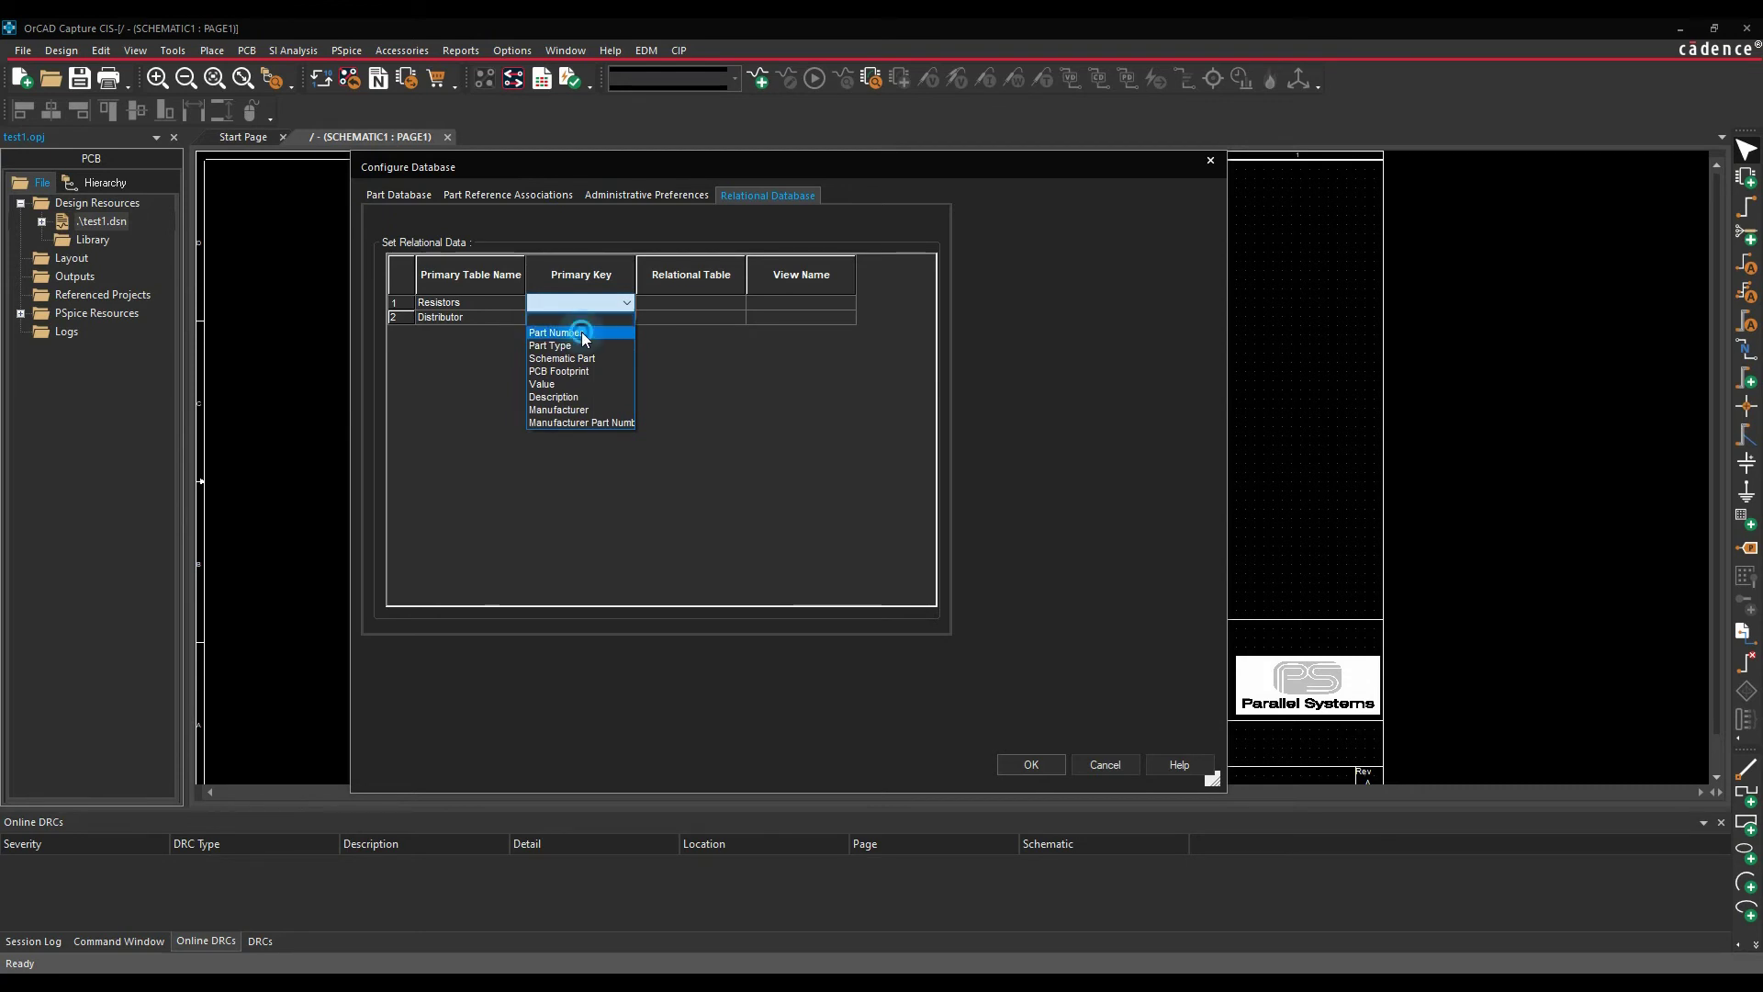
{"action": "left_click", "coordinate": [583, 332]}
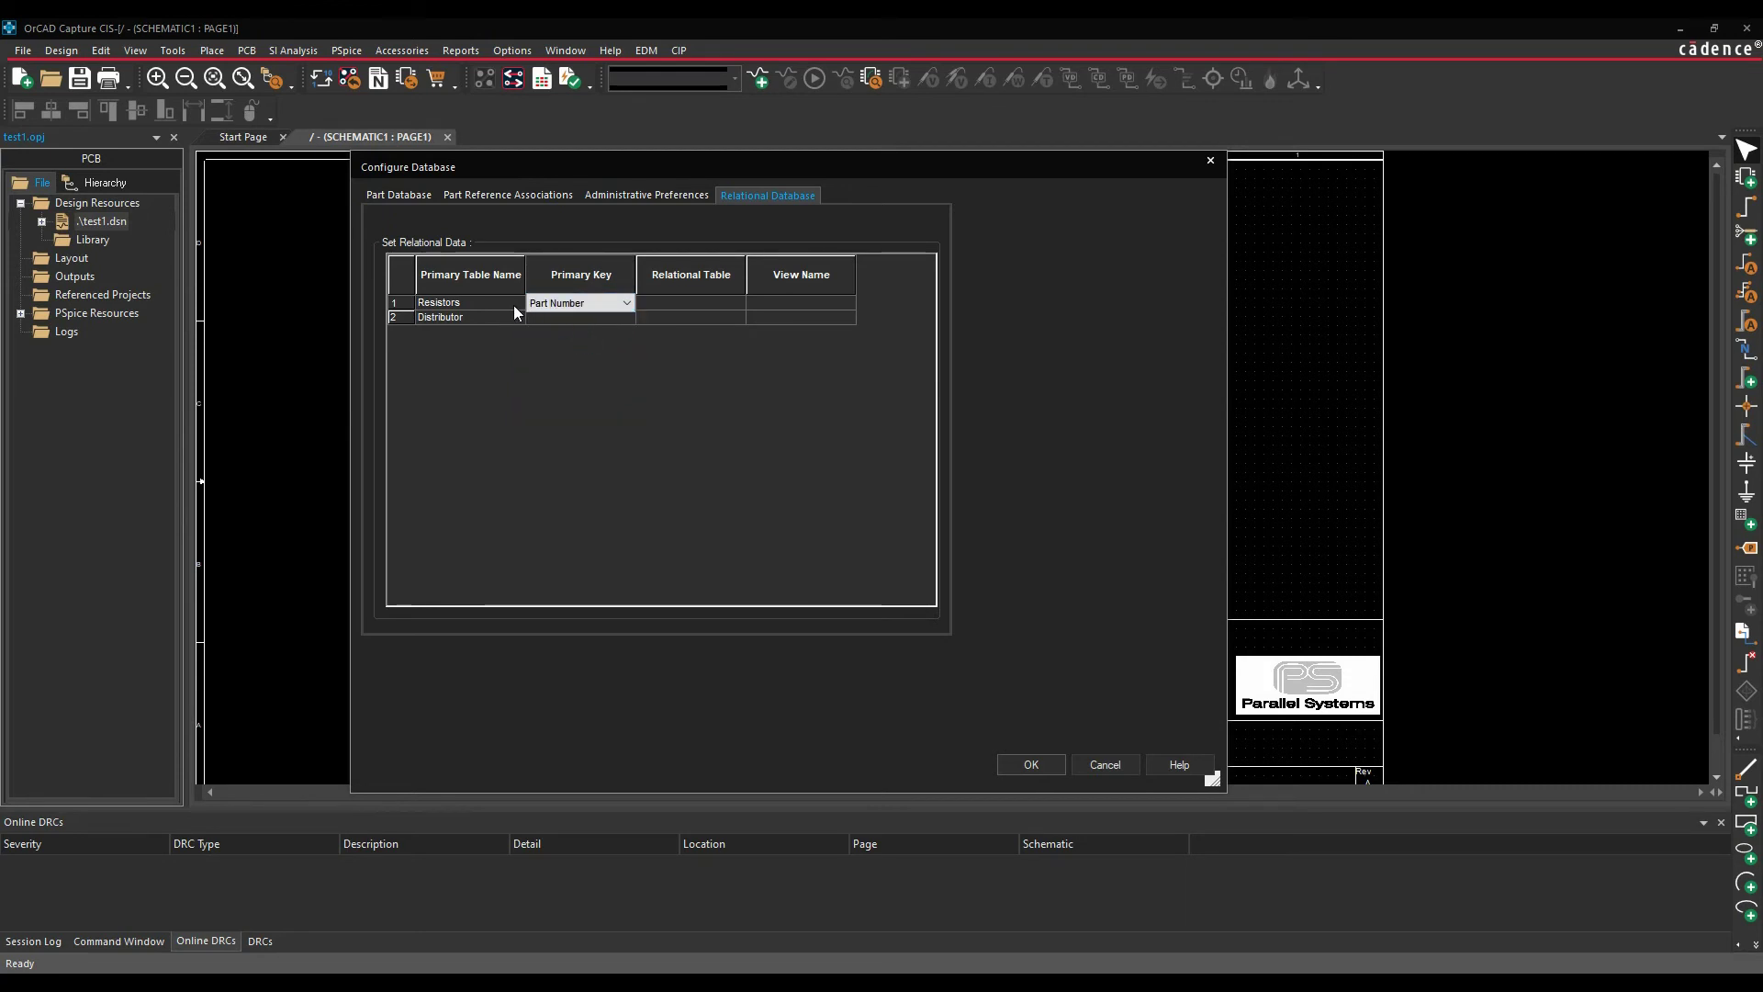
{"action": "left_click", "coordinate": [696, 301]}
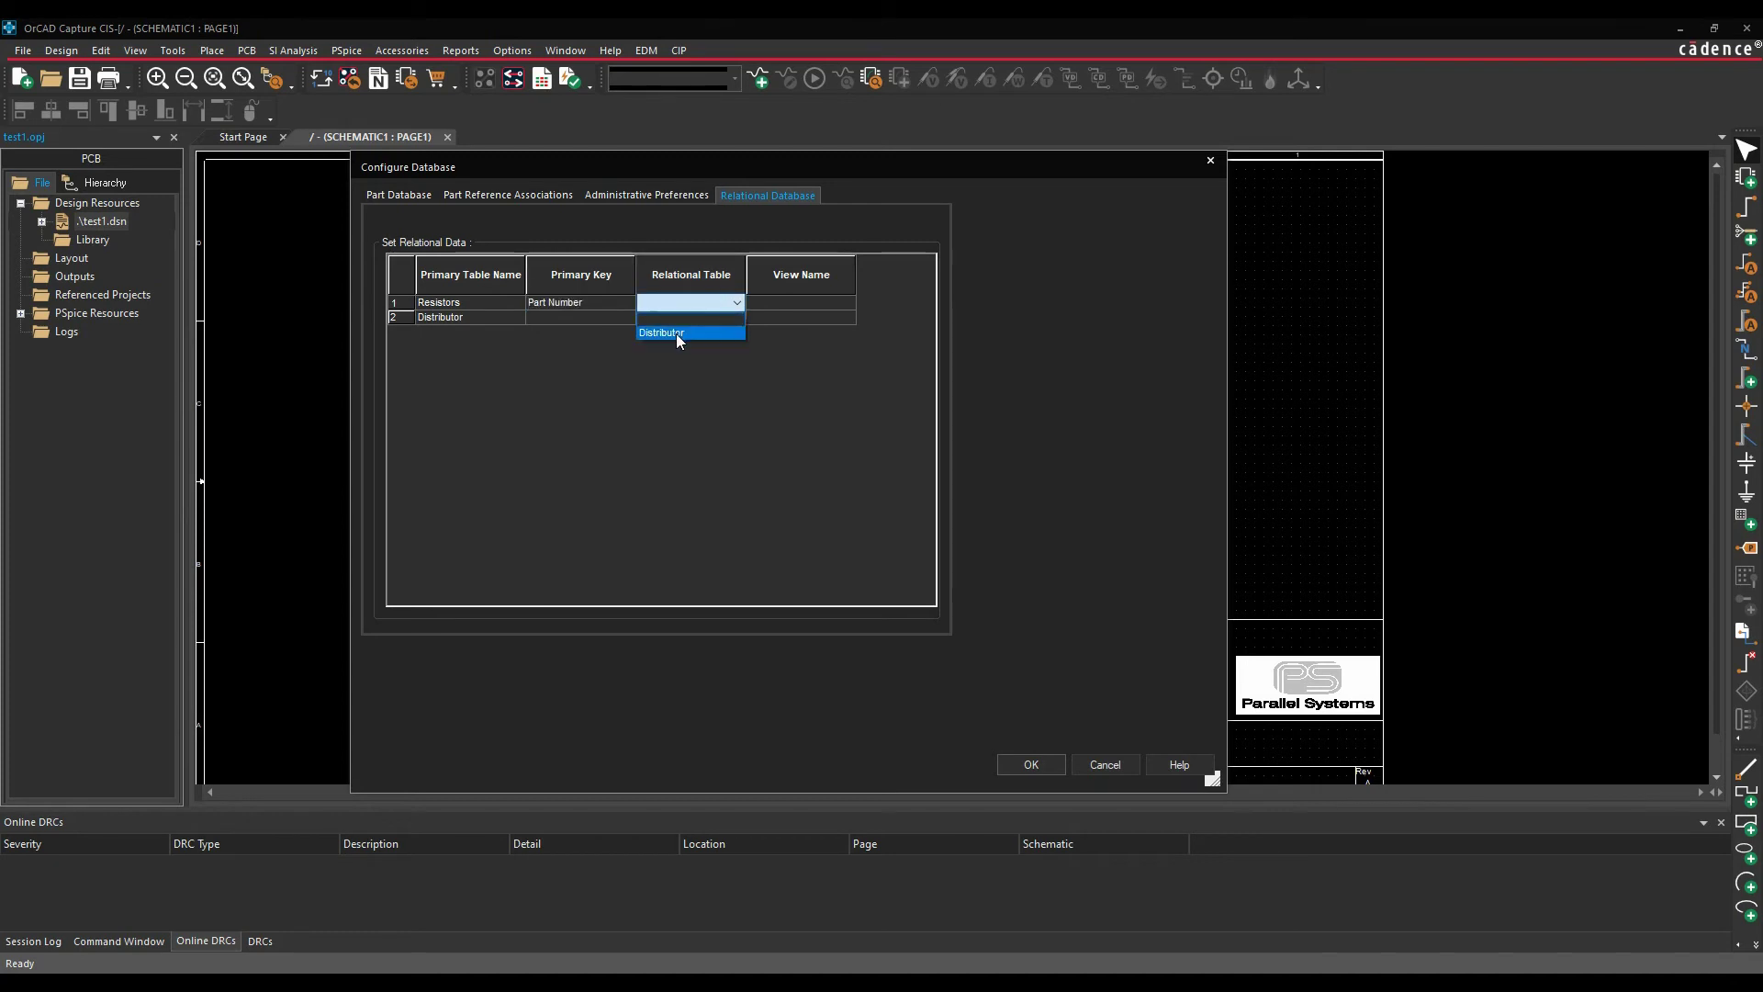
{"action": "left_click", "coordinate": [676, 333]}
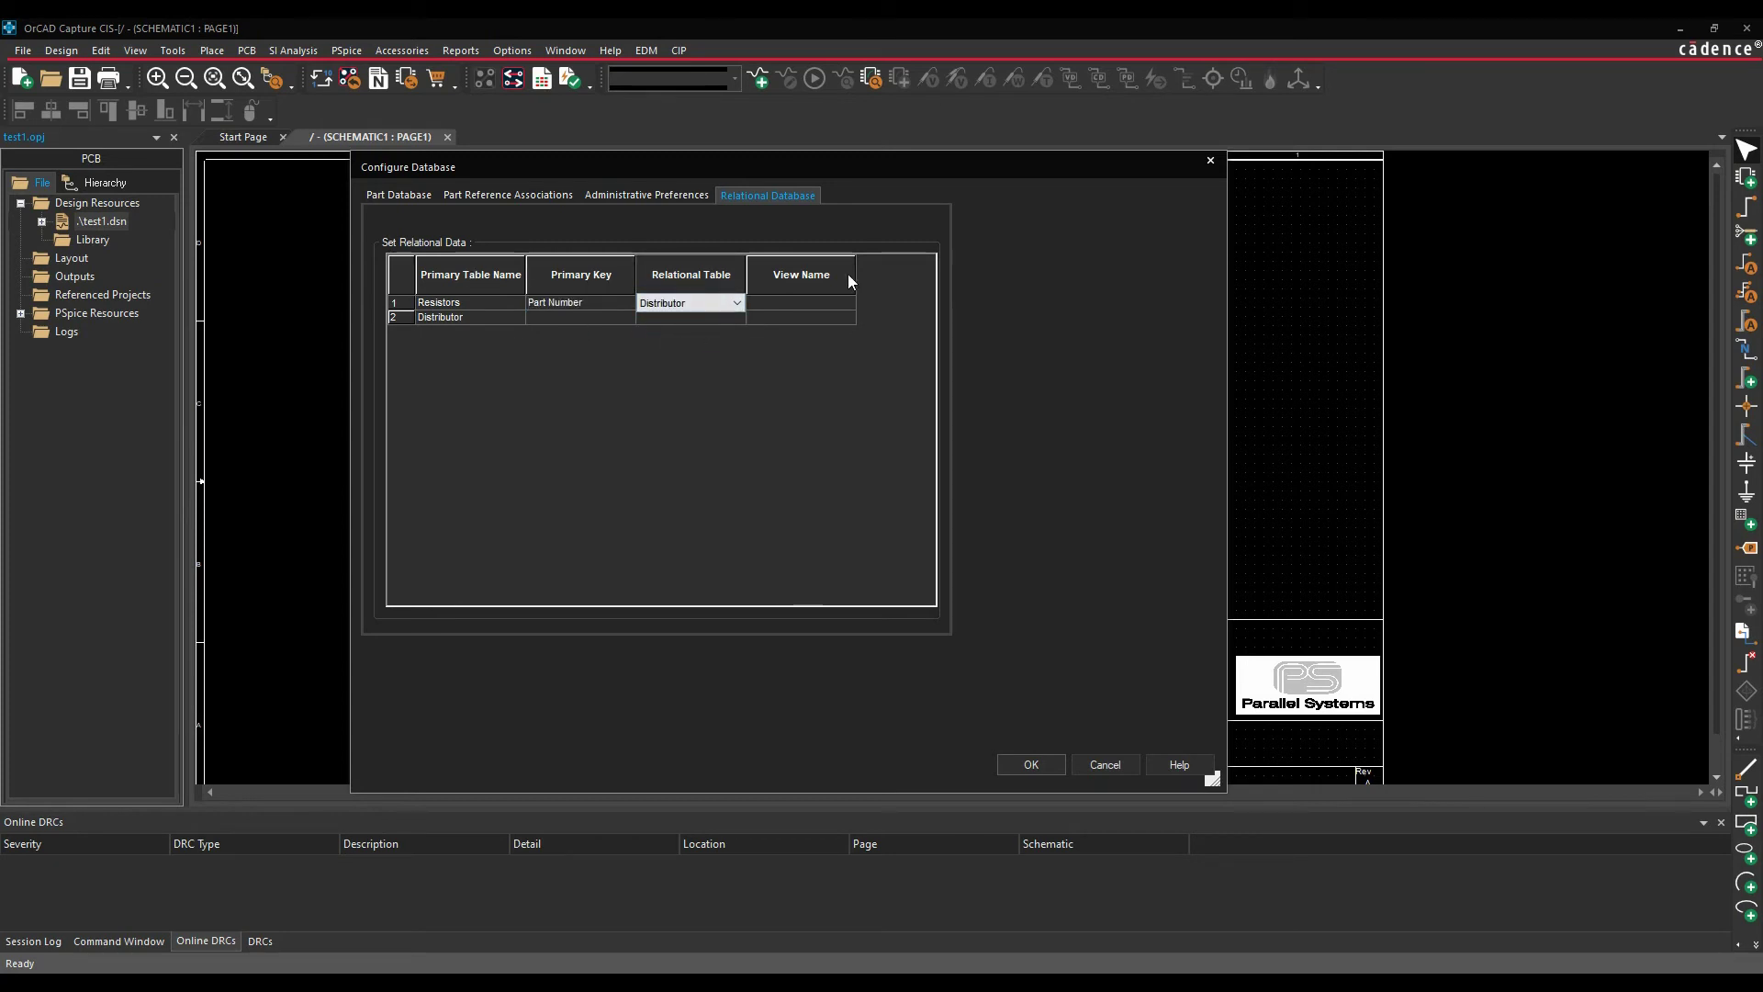
{"action": "left_click", "coordinate": [1043, 768]}
{"action": "left_click", "coordinate": [1036, 496]}
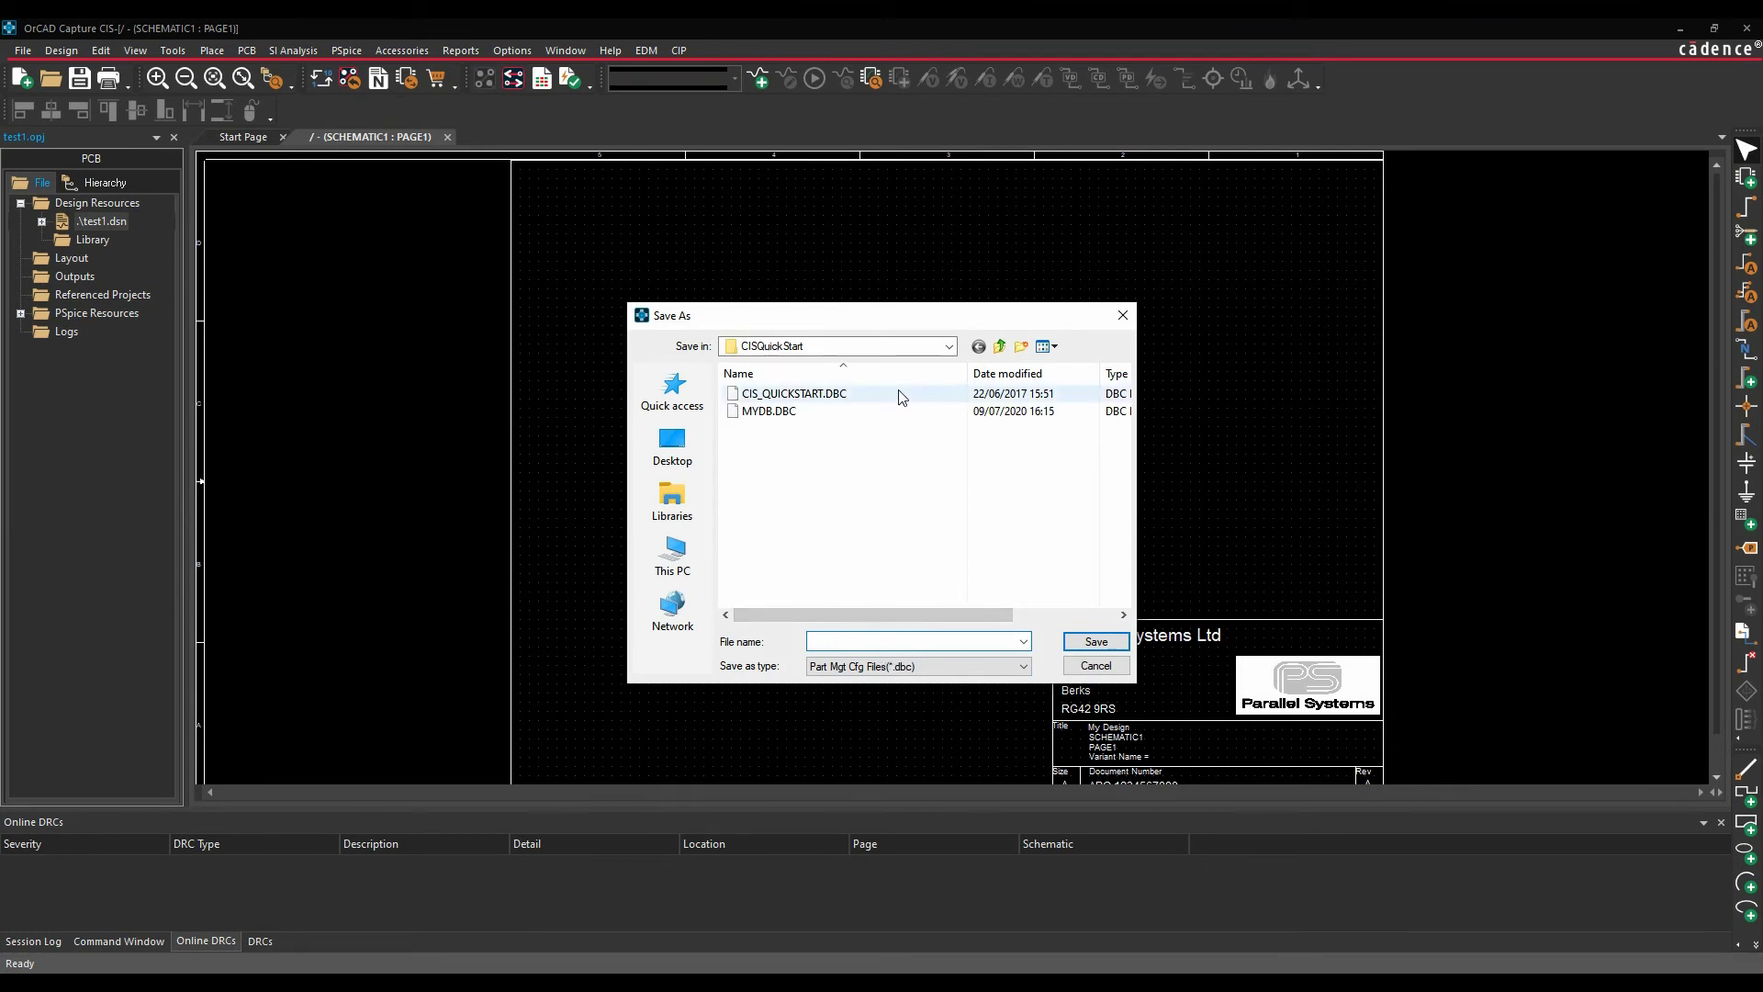
Save the configuration as MyDB_Steve in D:\Demos\RelationalDB and accept it.
{"action": "left_click", "coordinate": [1001, 347]}
{"action": "left_click", "coordinate": [1003, 349]}
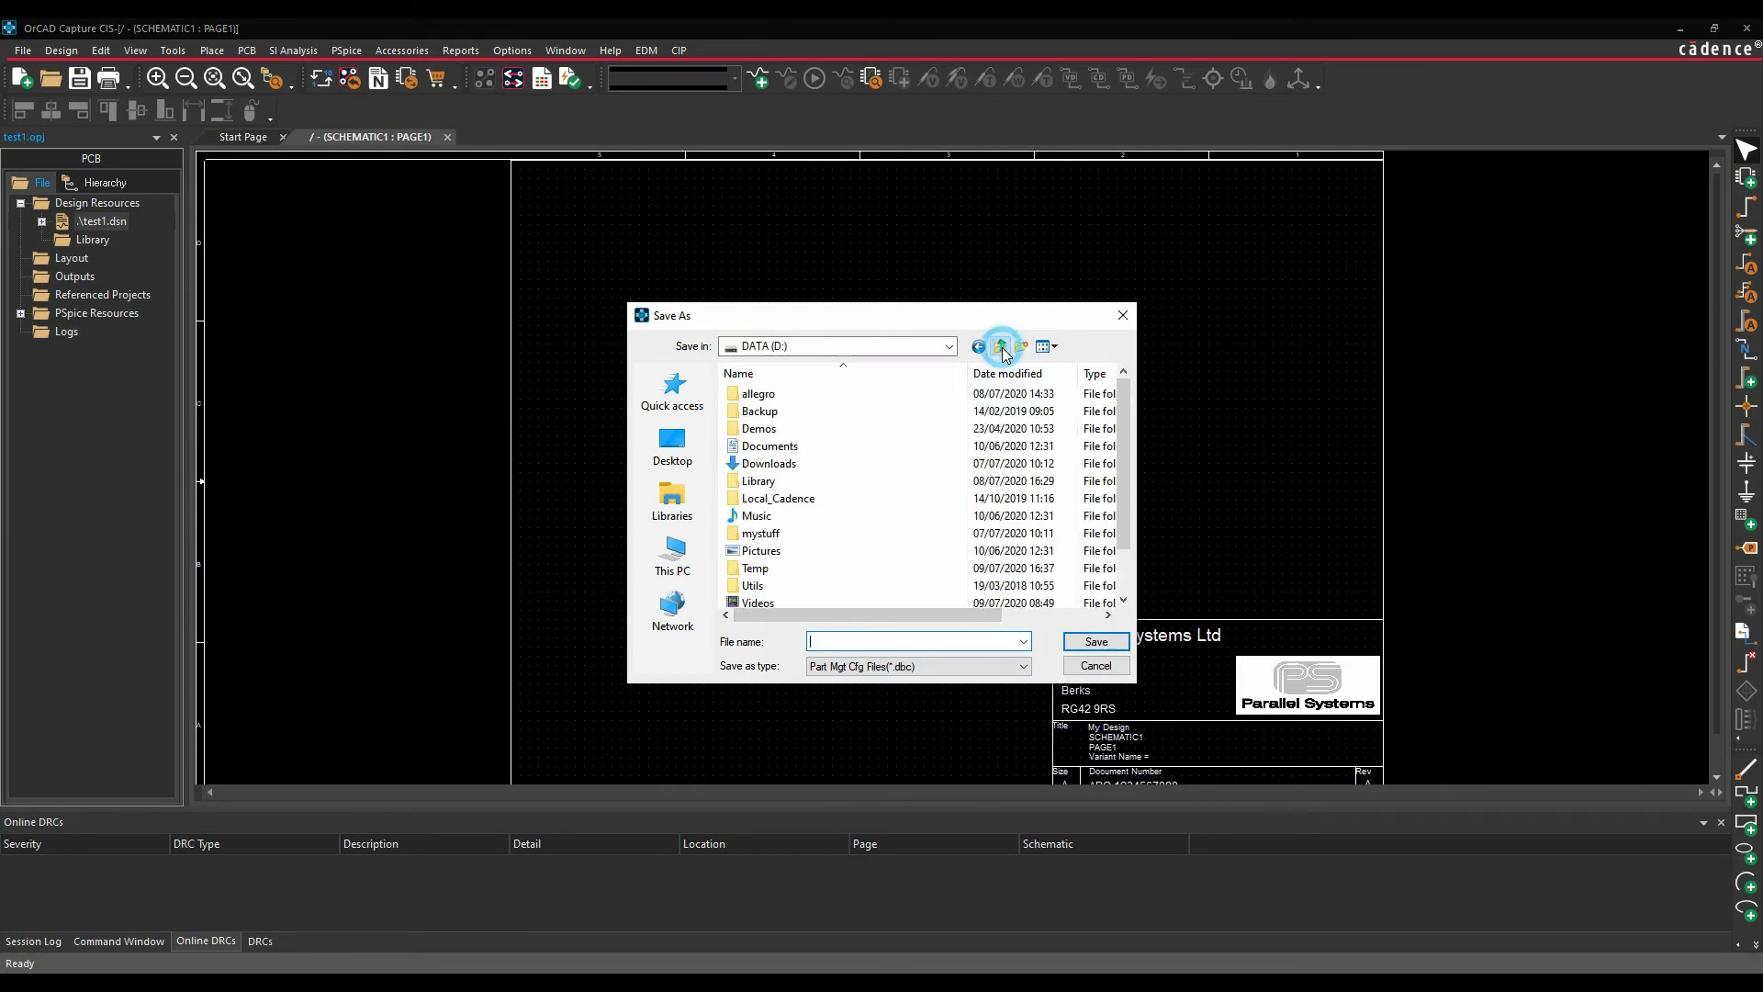
{"action": "double_click", "coordinate": [763, 429]}
{"action": "scroll", "coordinate": [794, 540], "scroll_direction": "down", "scroll_amount": 1}
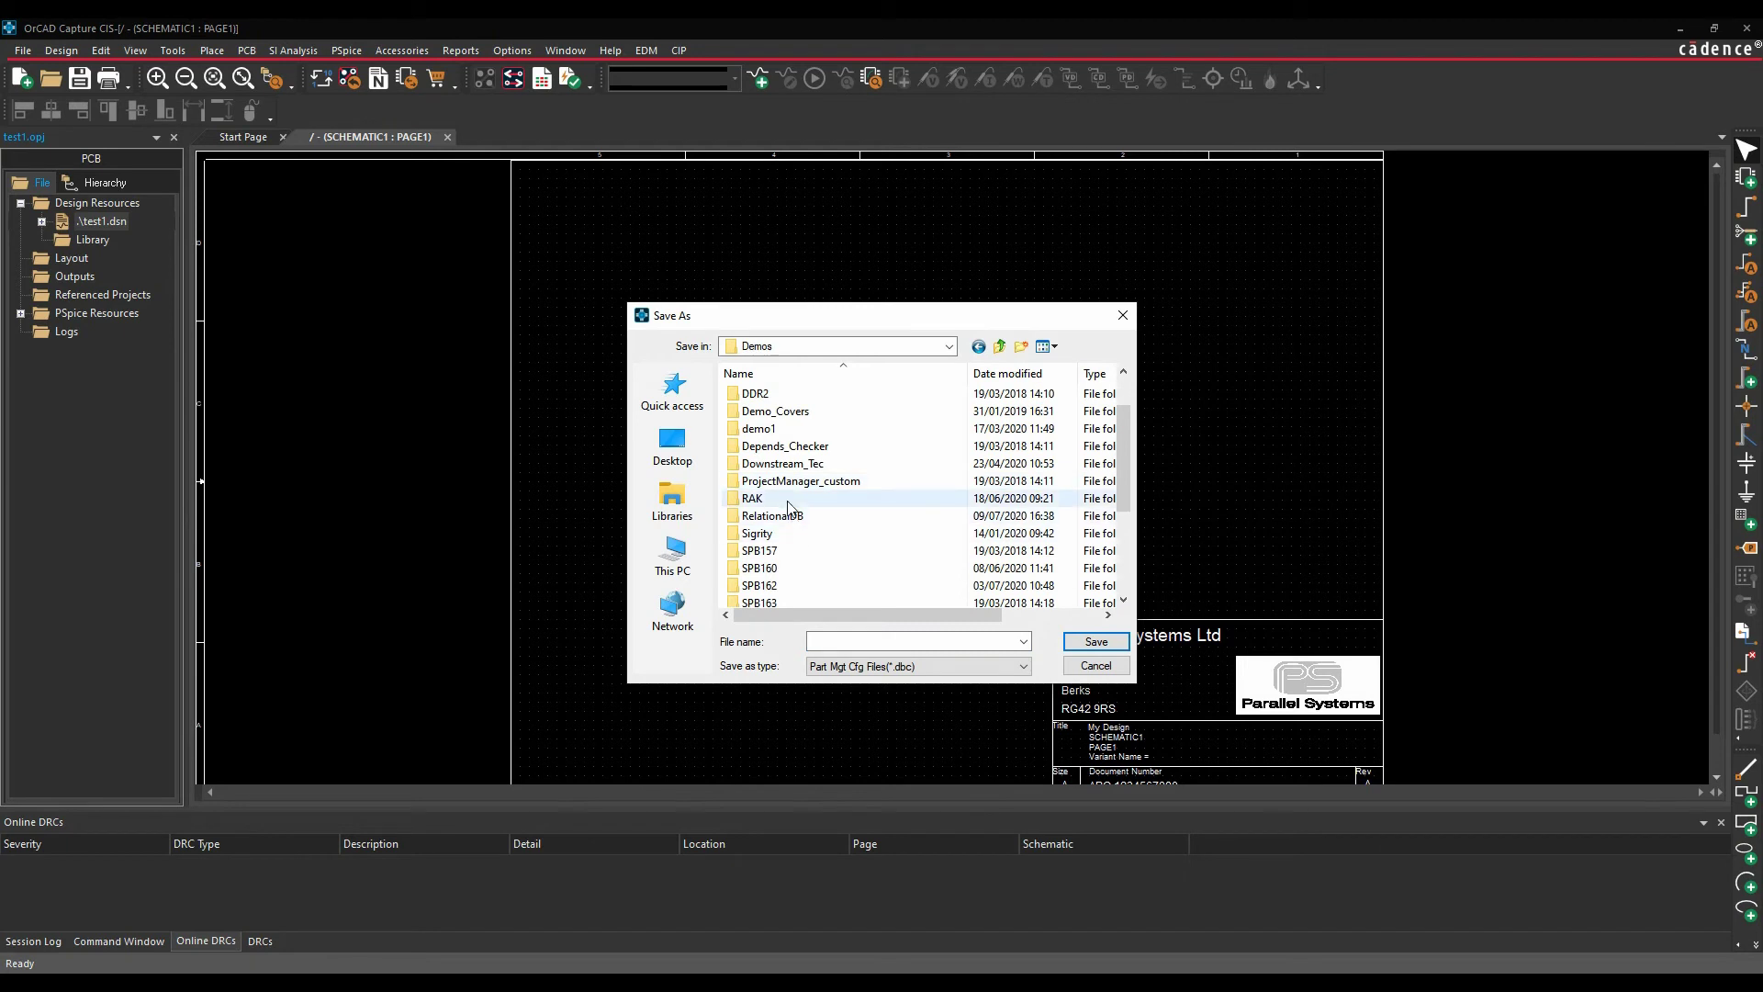
{"action": "double_click", "coordinate": [772, 515]}
{"action": "left_click", "coordinate": [841, 642]}
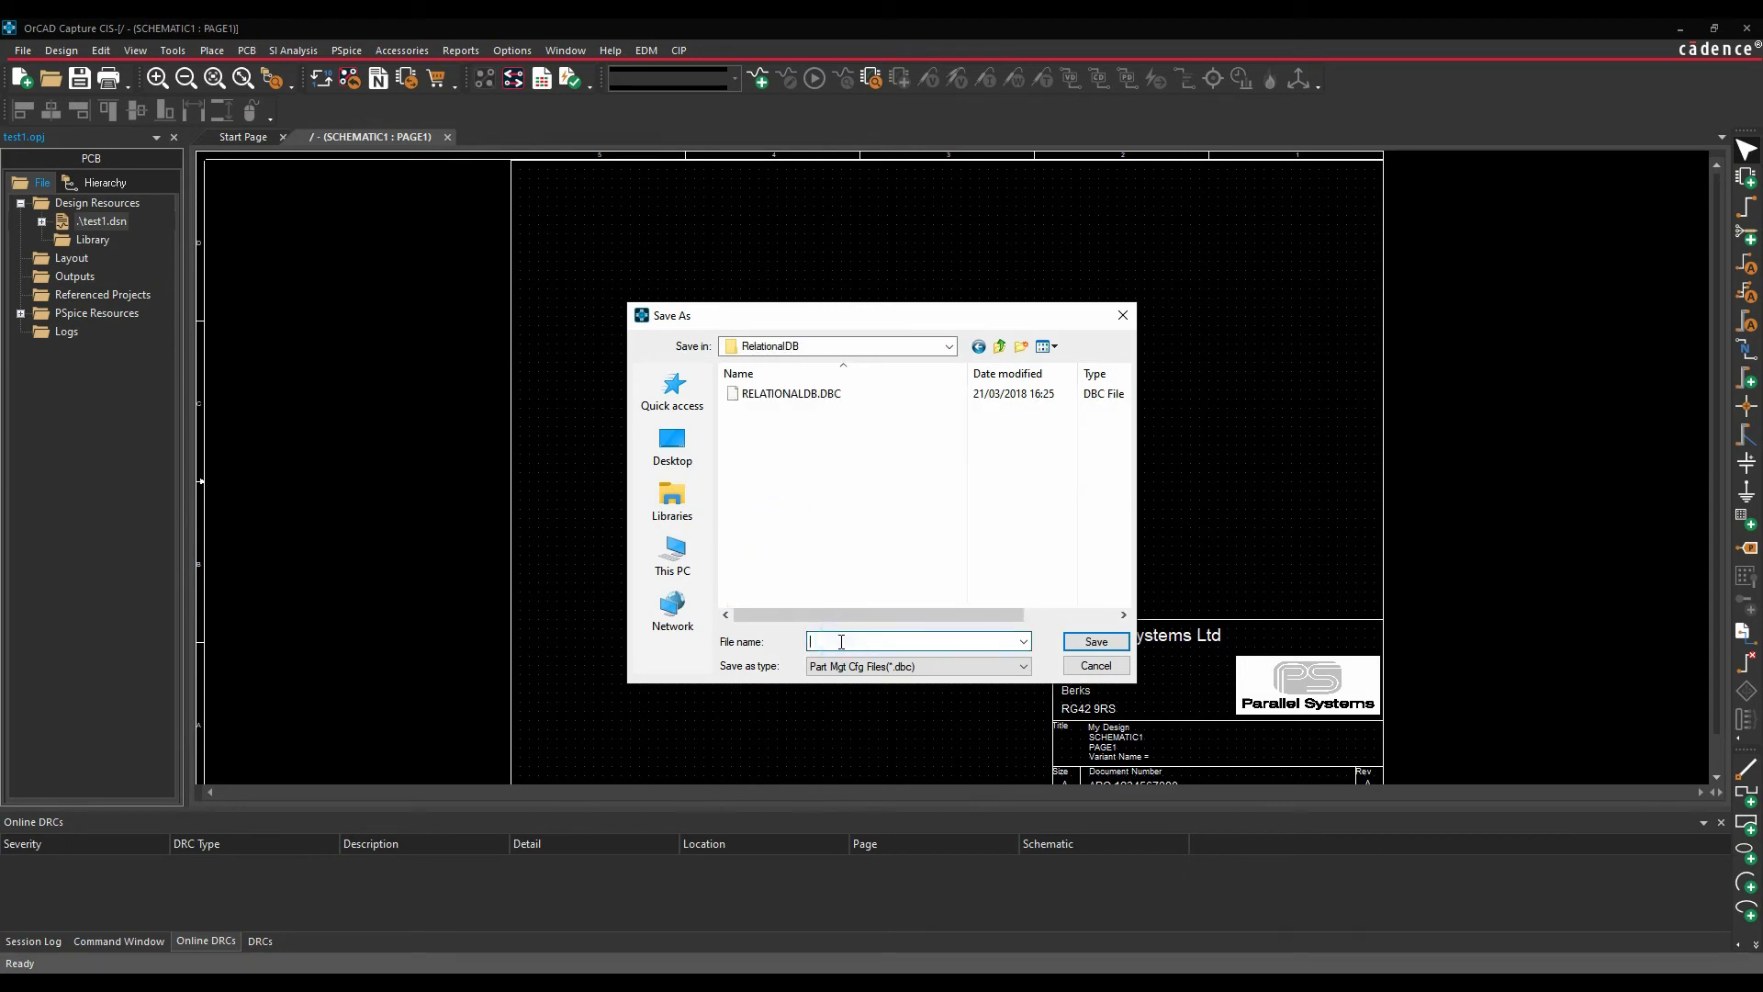
{"action": "type", "text": "My"}
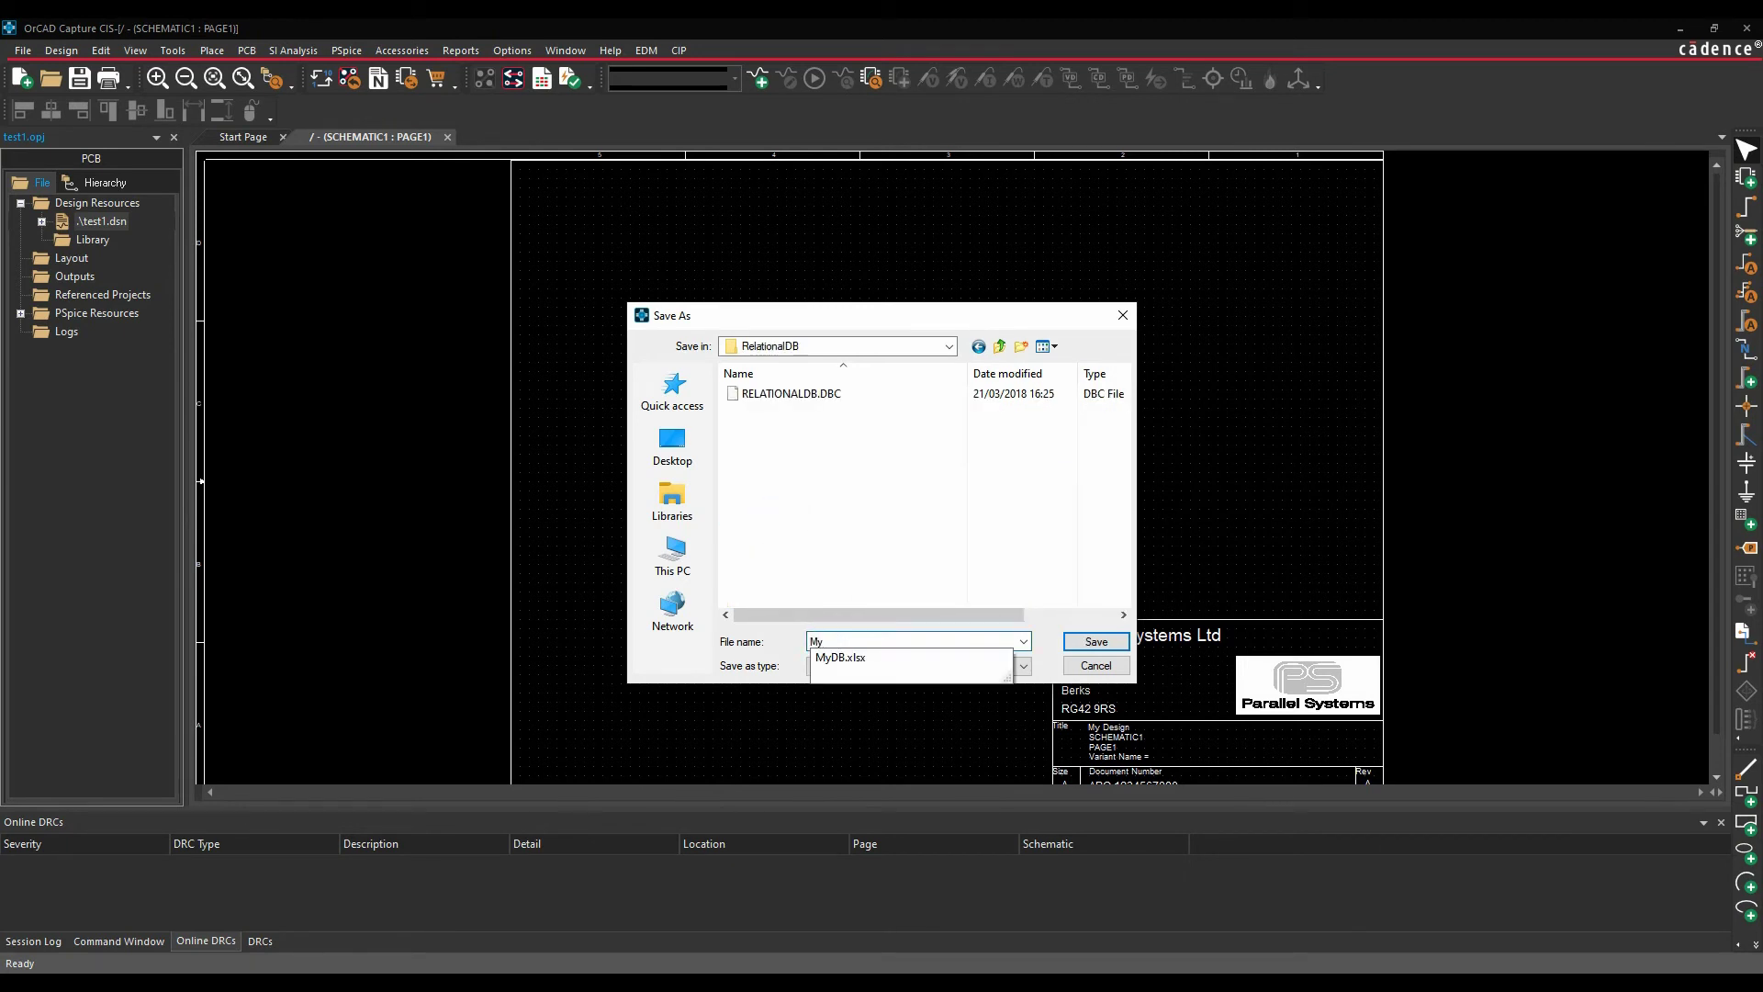
{"action": "type", "text": "DB_Steve"}
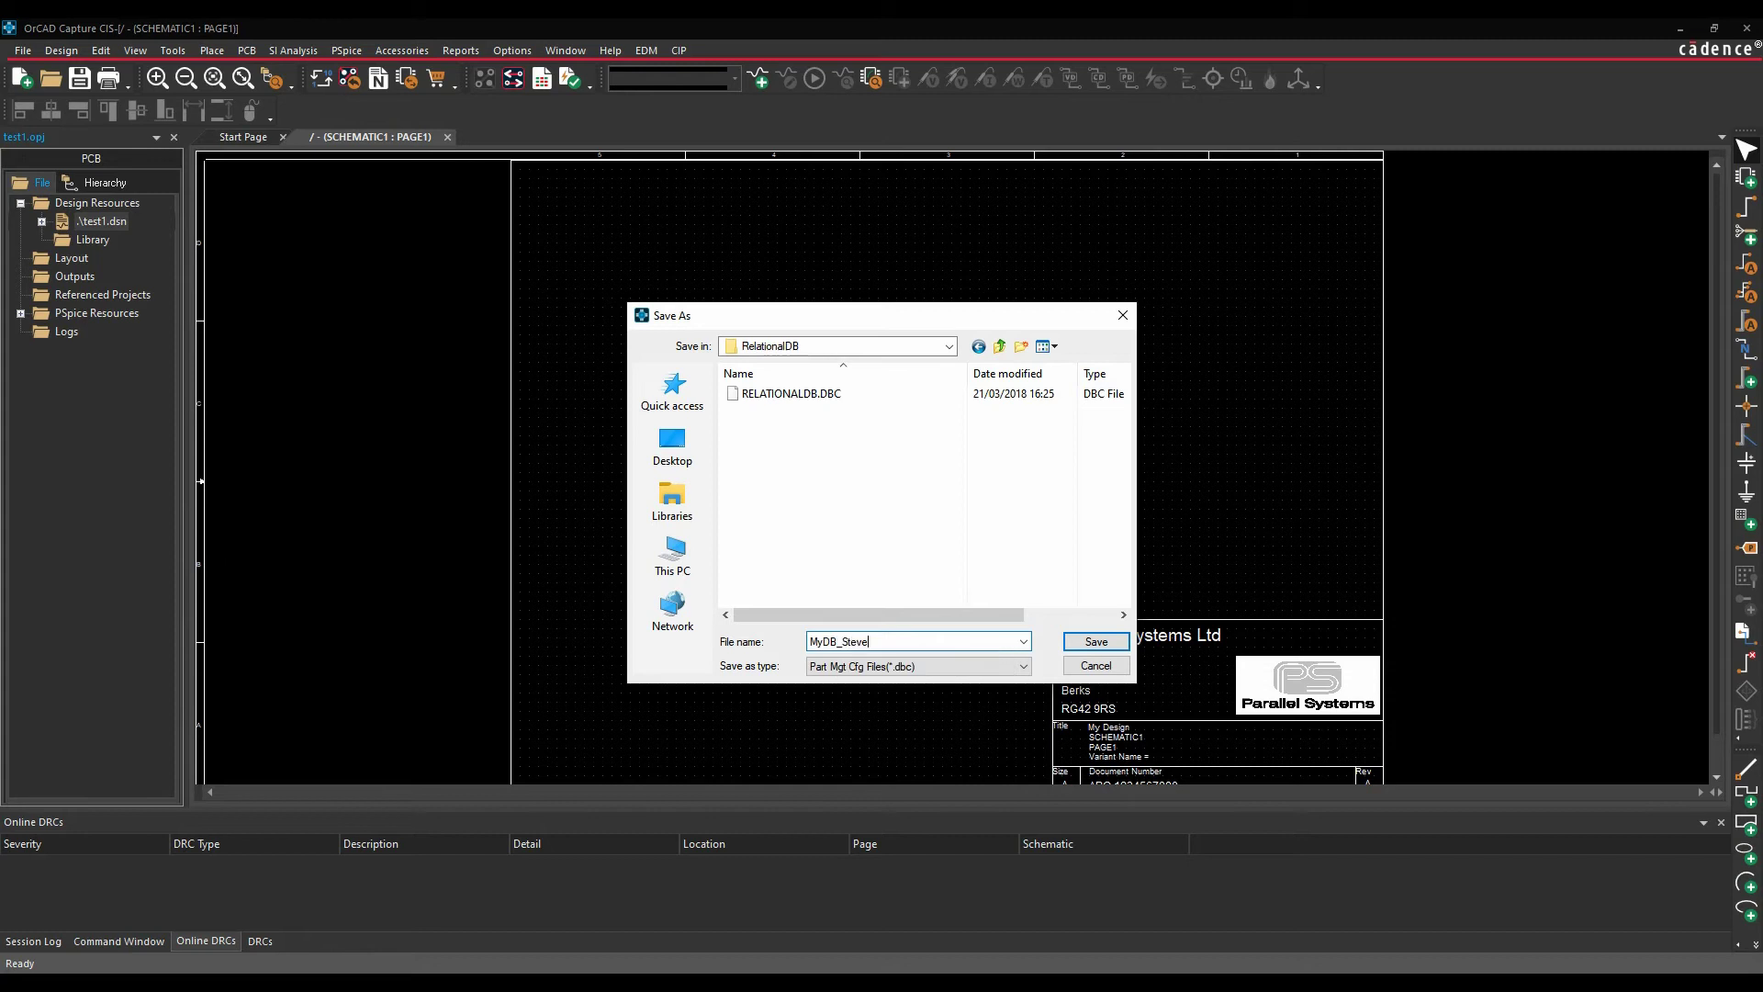
{"action": "left_click", "coordinate": [1092, 641]}
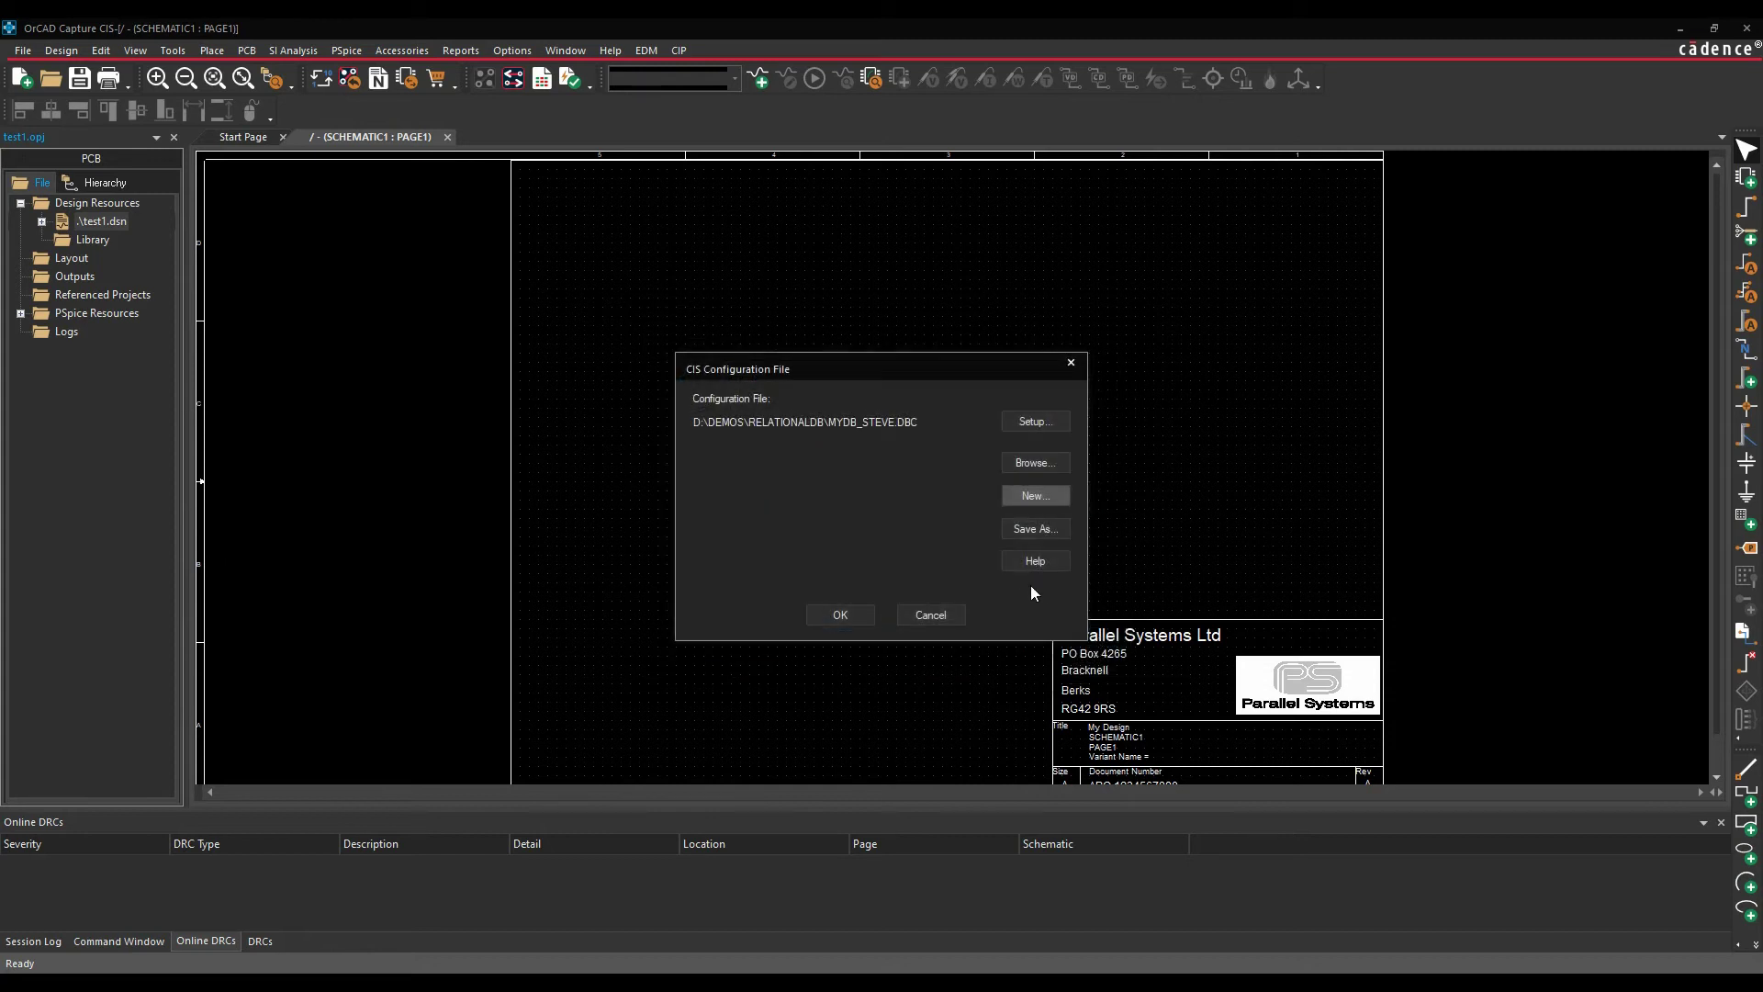
{"action": "left_click", "coordinate": [849, 616]}
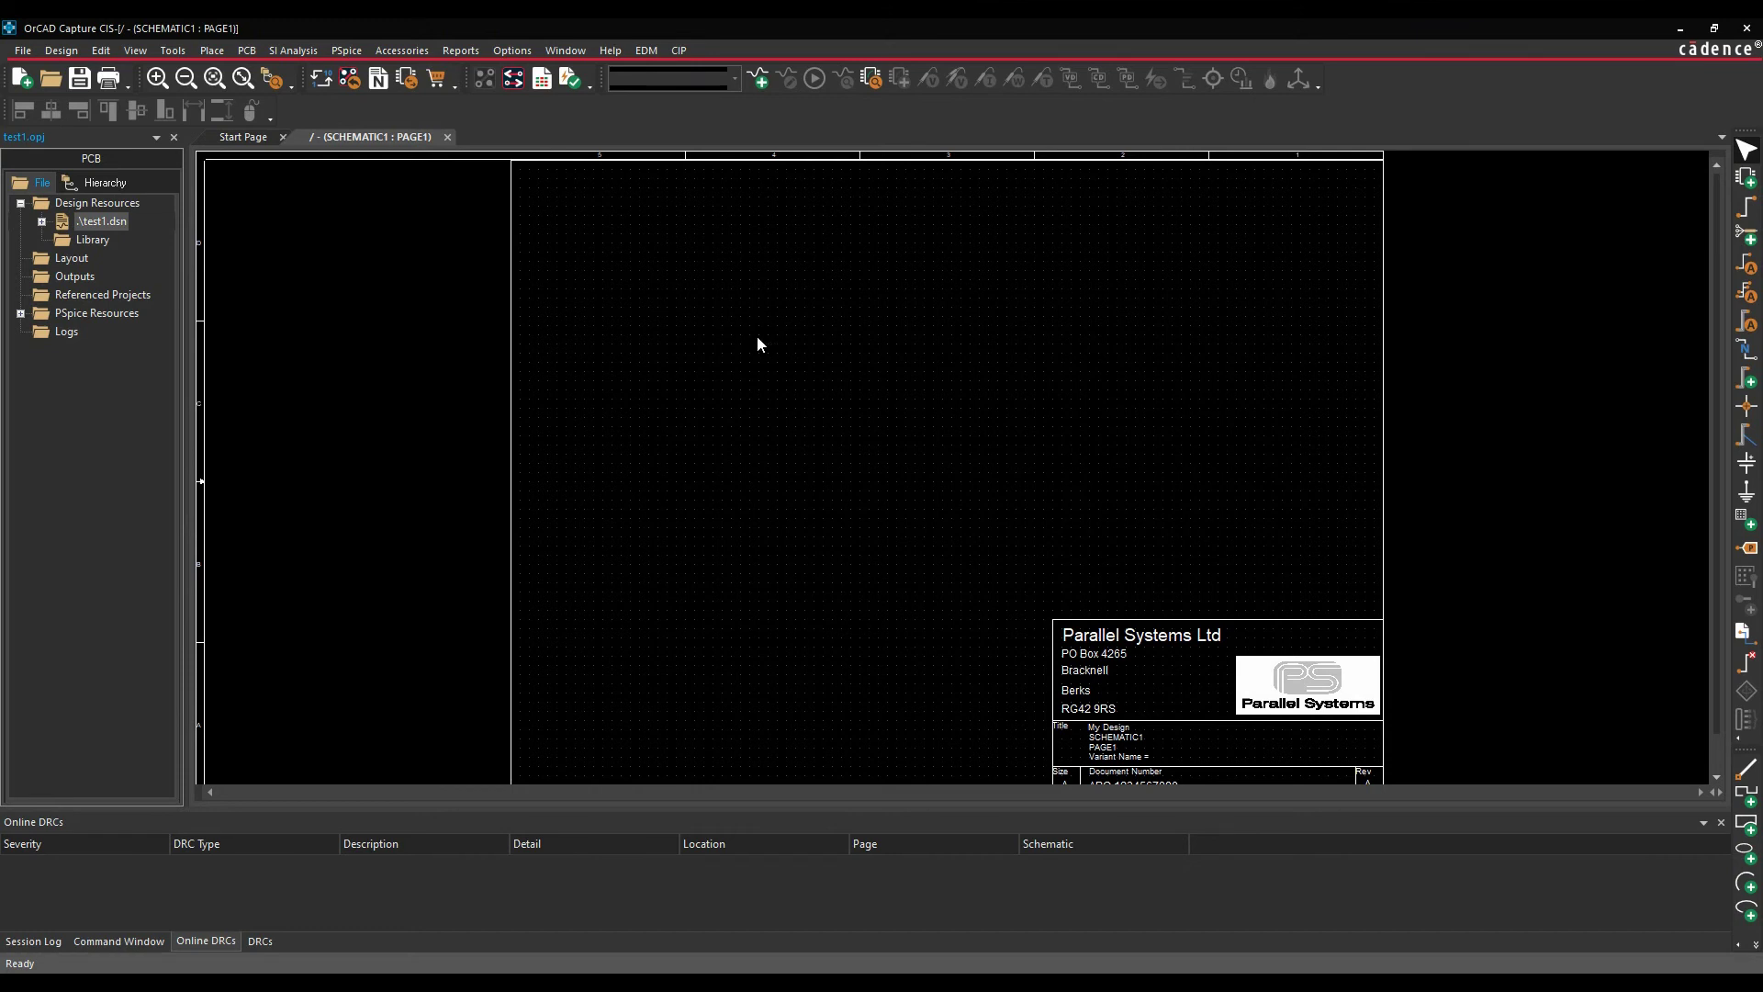
Start placing a database part from the Place menu.
{"action": "left_click", "coordinate": [222, 51]}
{"action": "left_click", "coordinate": [213, 53]}
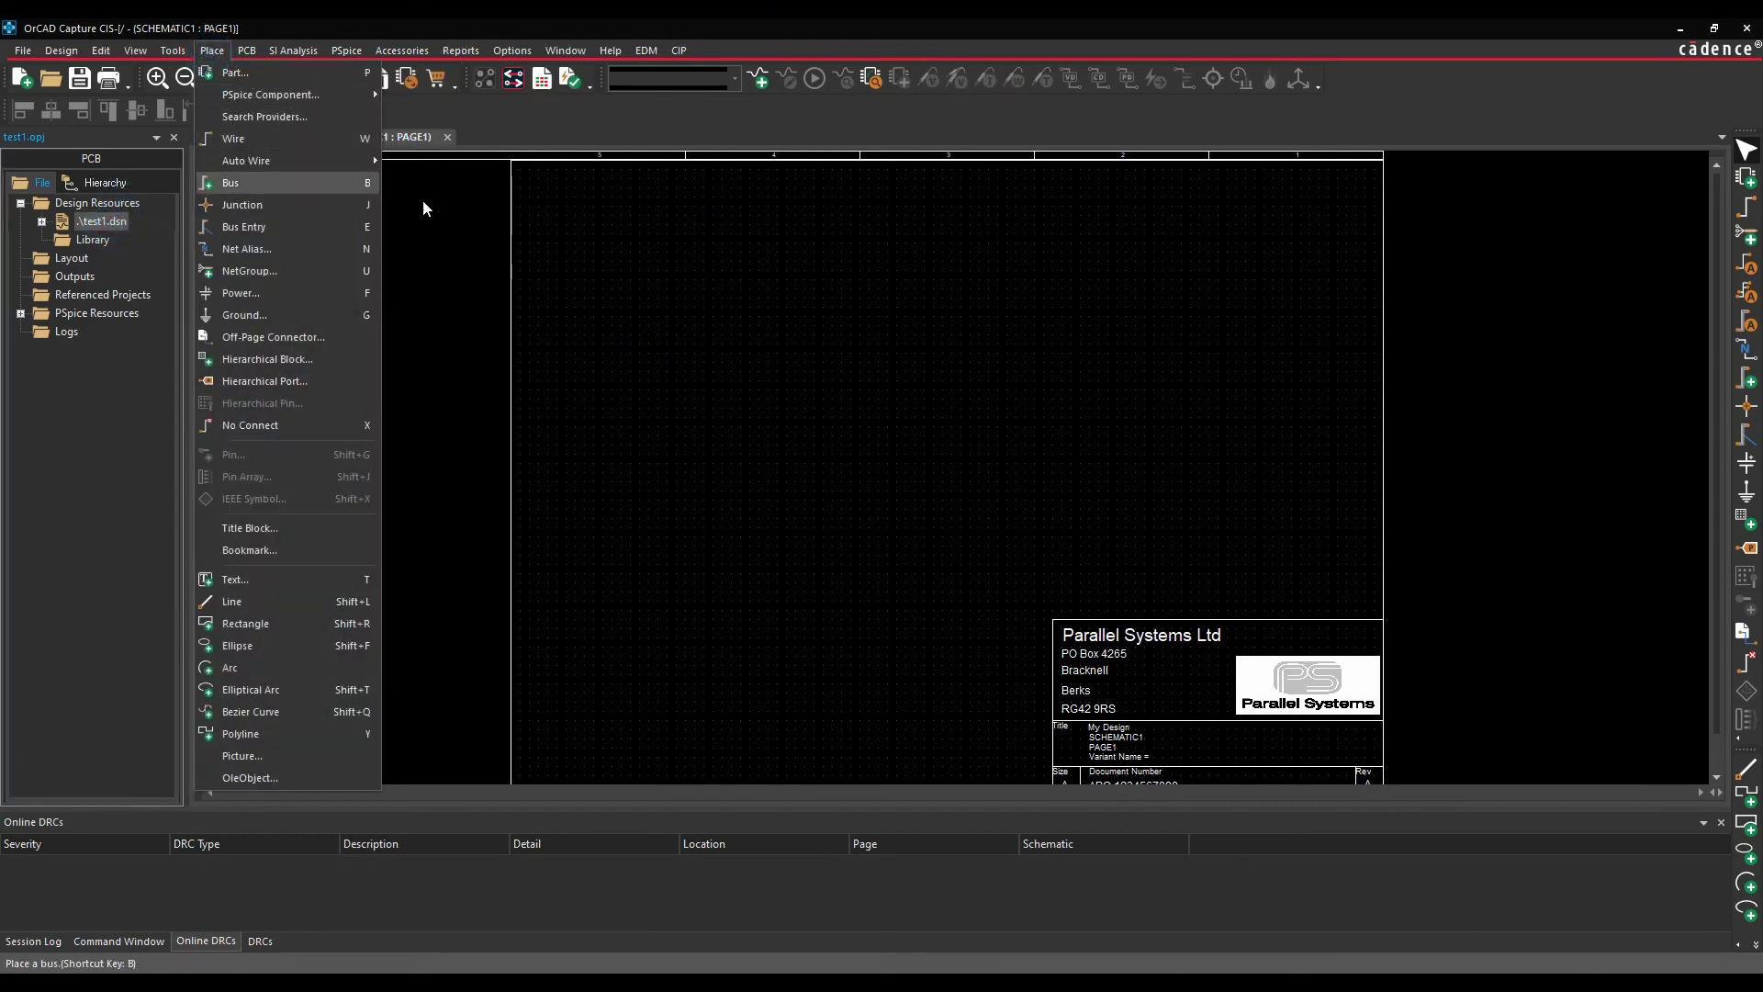
{"action": "left_click", "coordinate": [643, 316]}
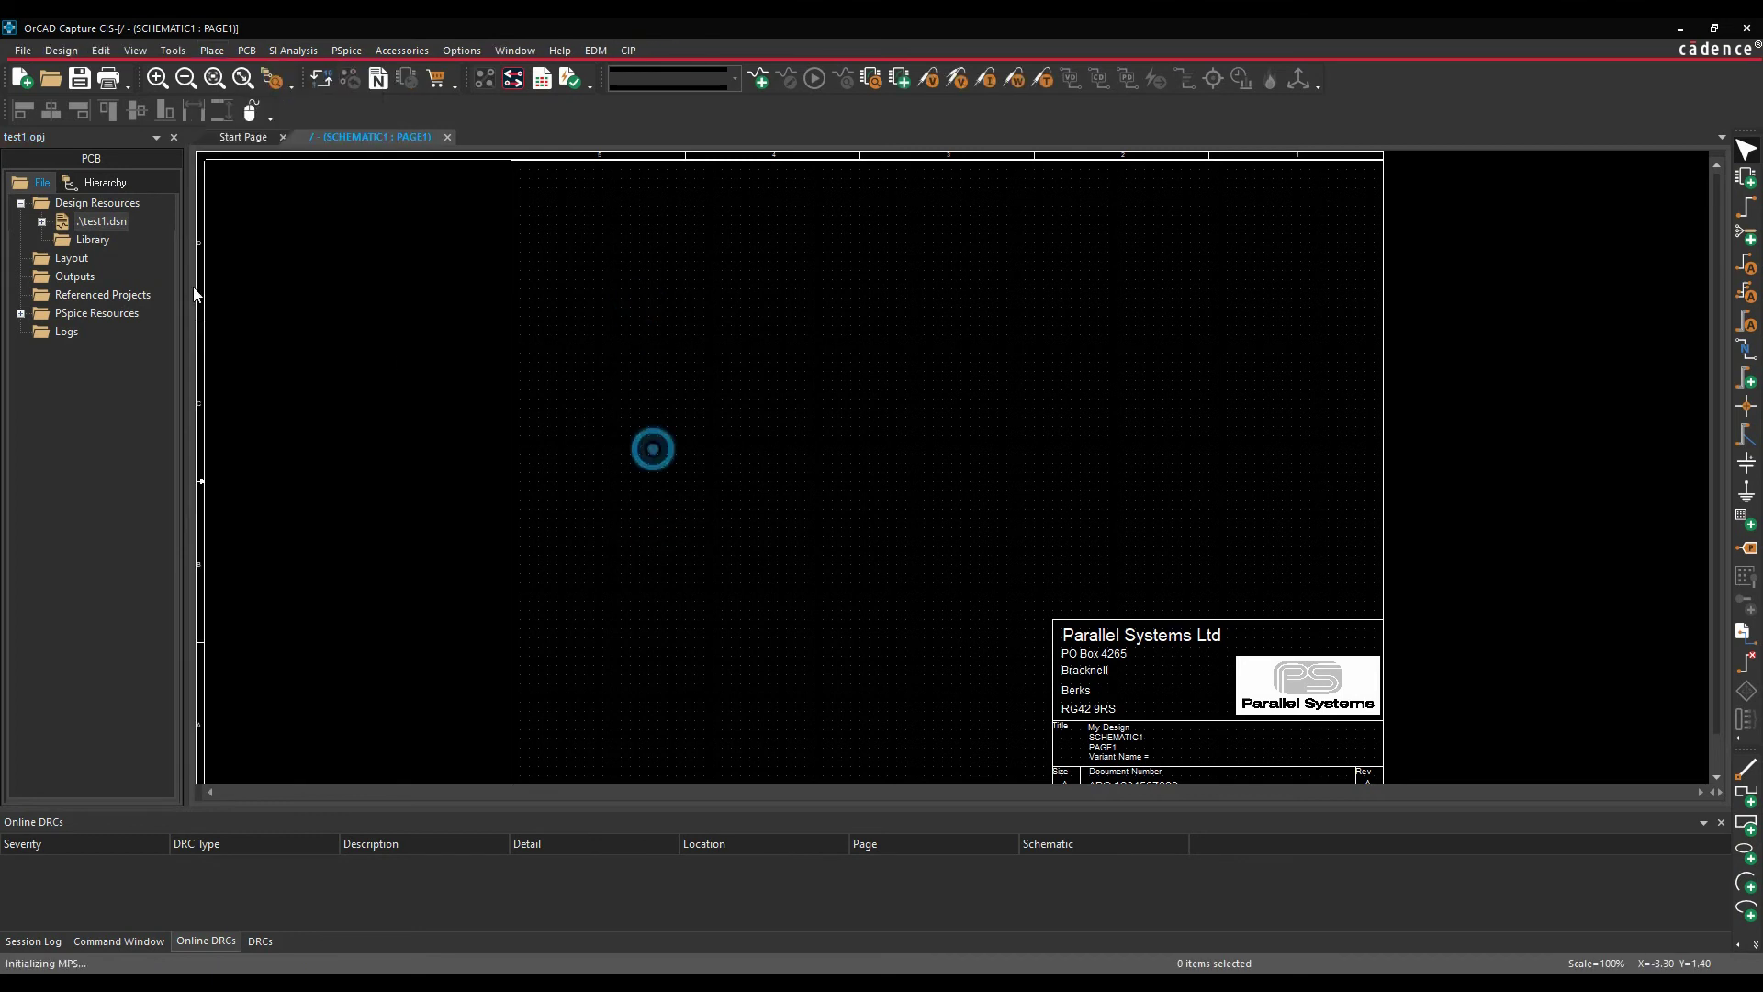
{"action": "left_click", "coordinate": [116, 221]}
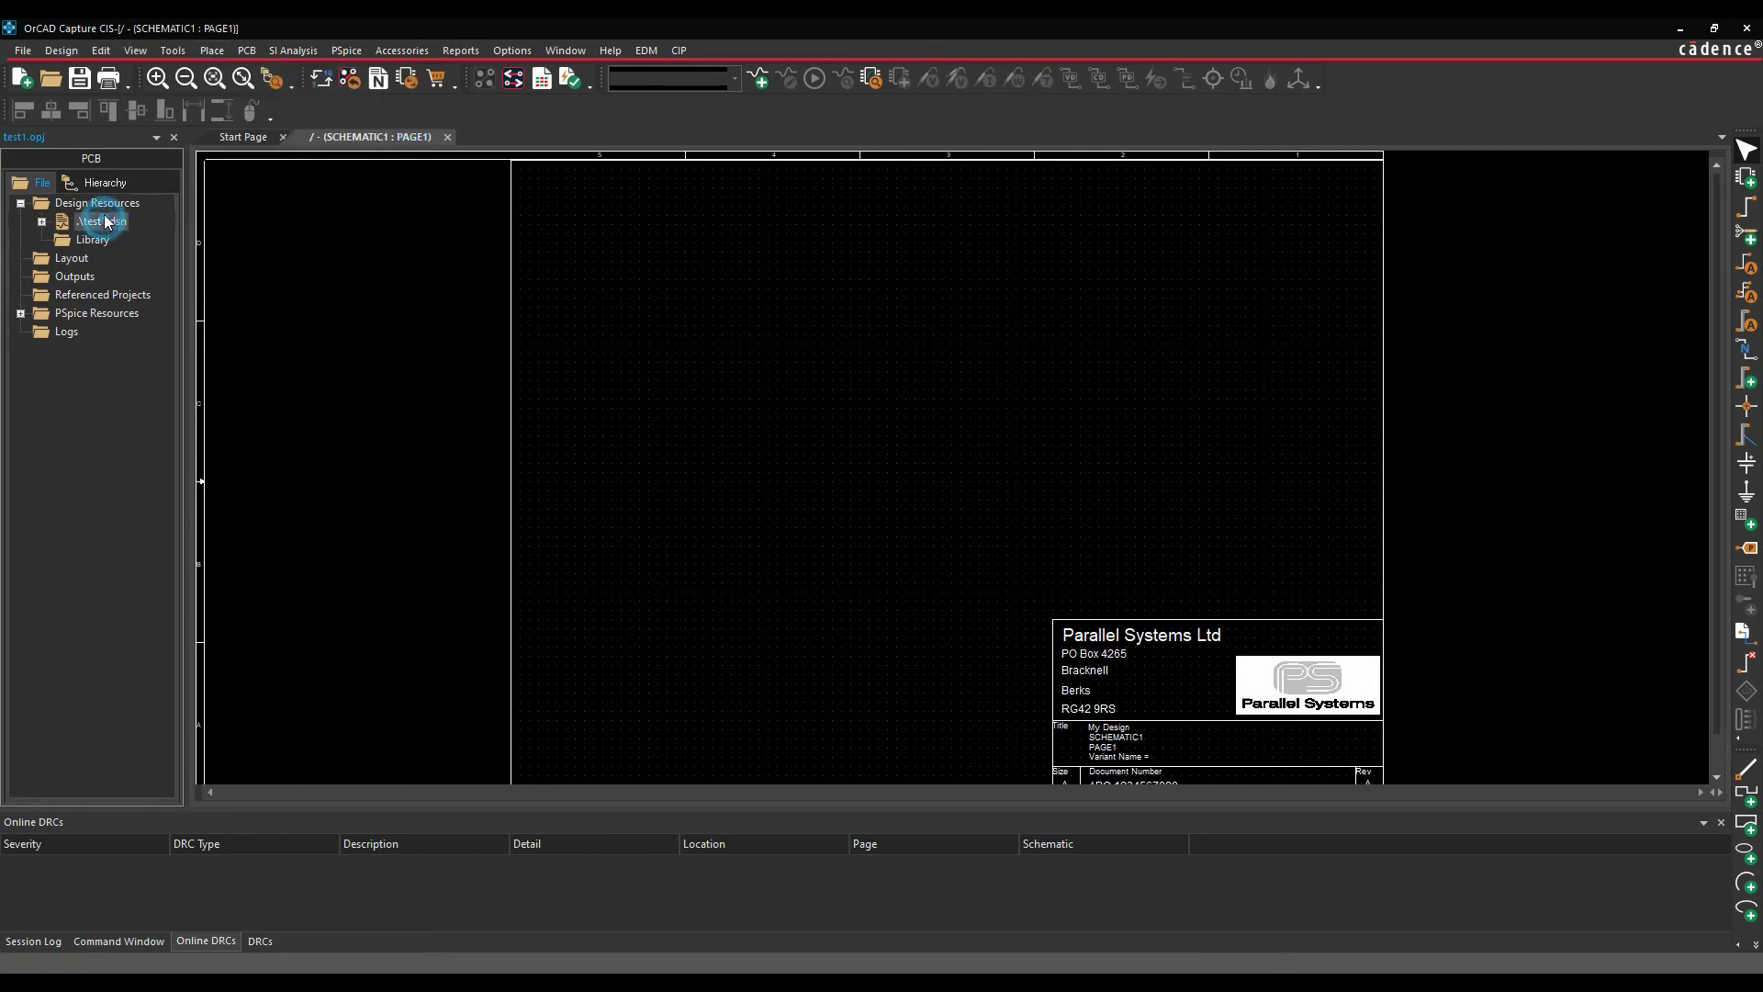
{"action": "left_click", "coordinate": [211, 51]}
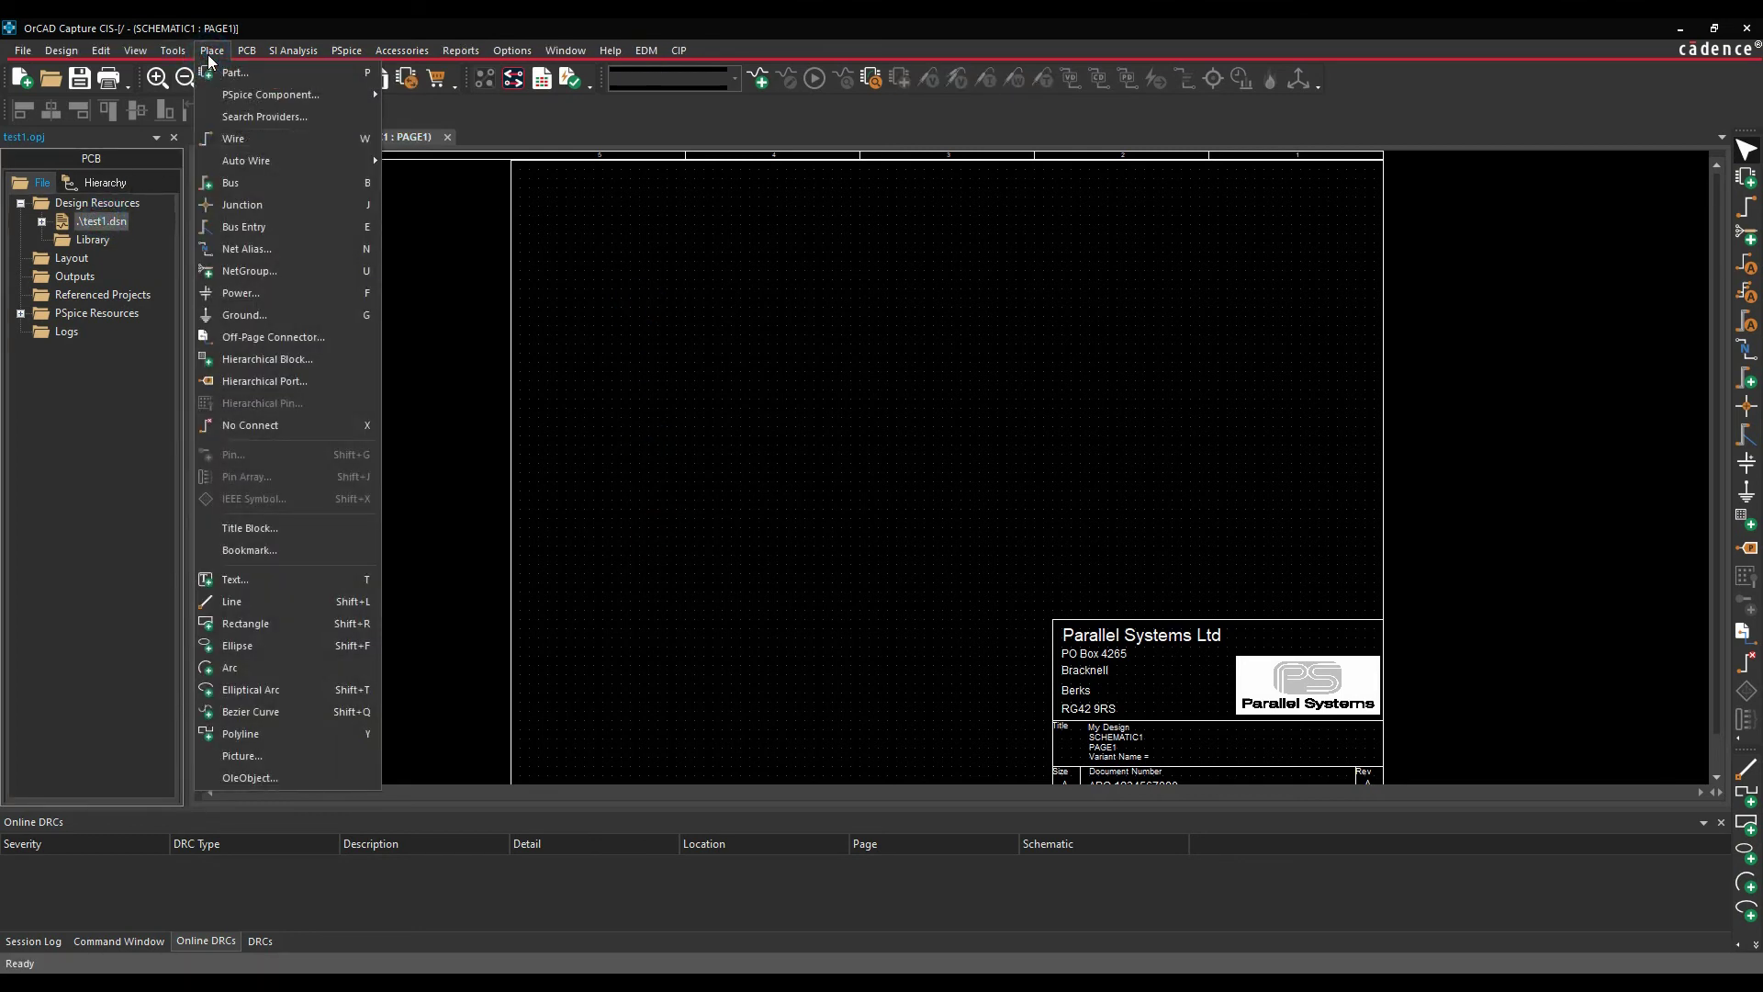
{"action": "left_click", "coordinate": [783, 516]}
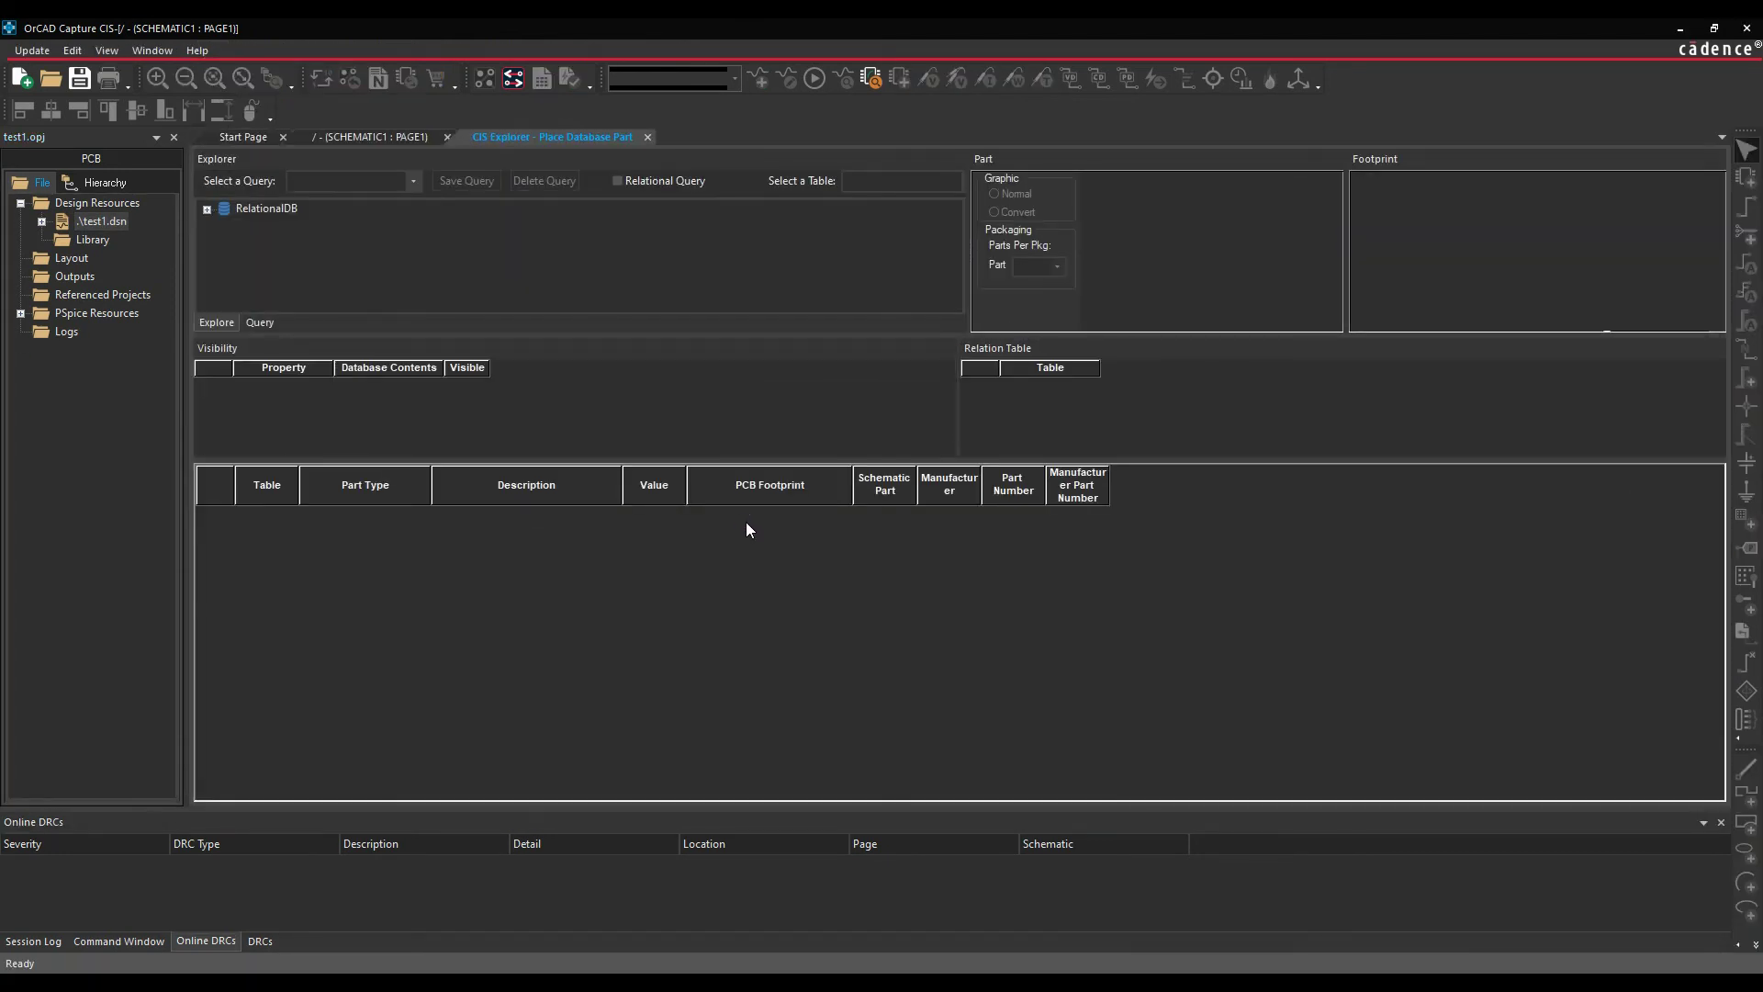
Browse RelationalDB > Resistors and select the 10K resistor to show its distributors.
{"action": "left_click", "coordinate": [207, 209]}
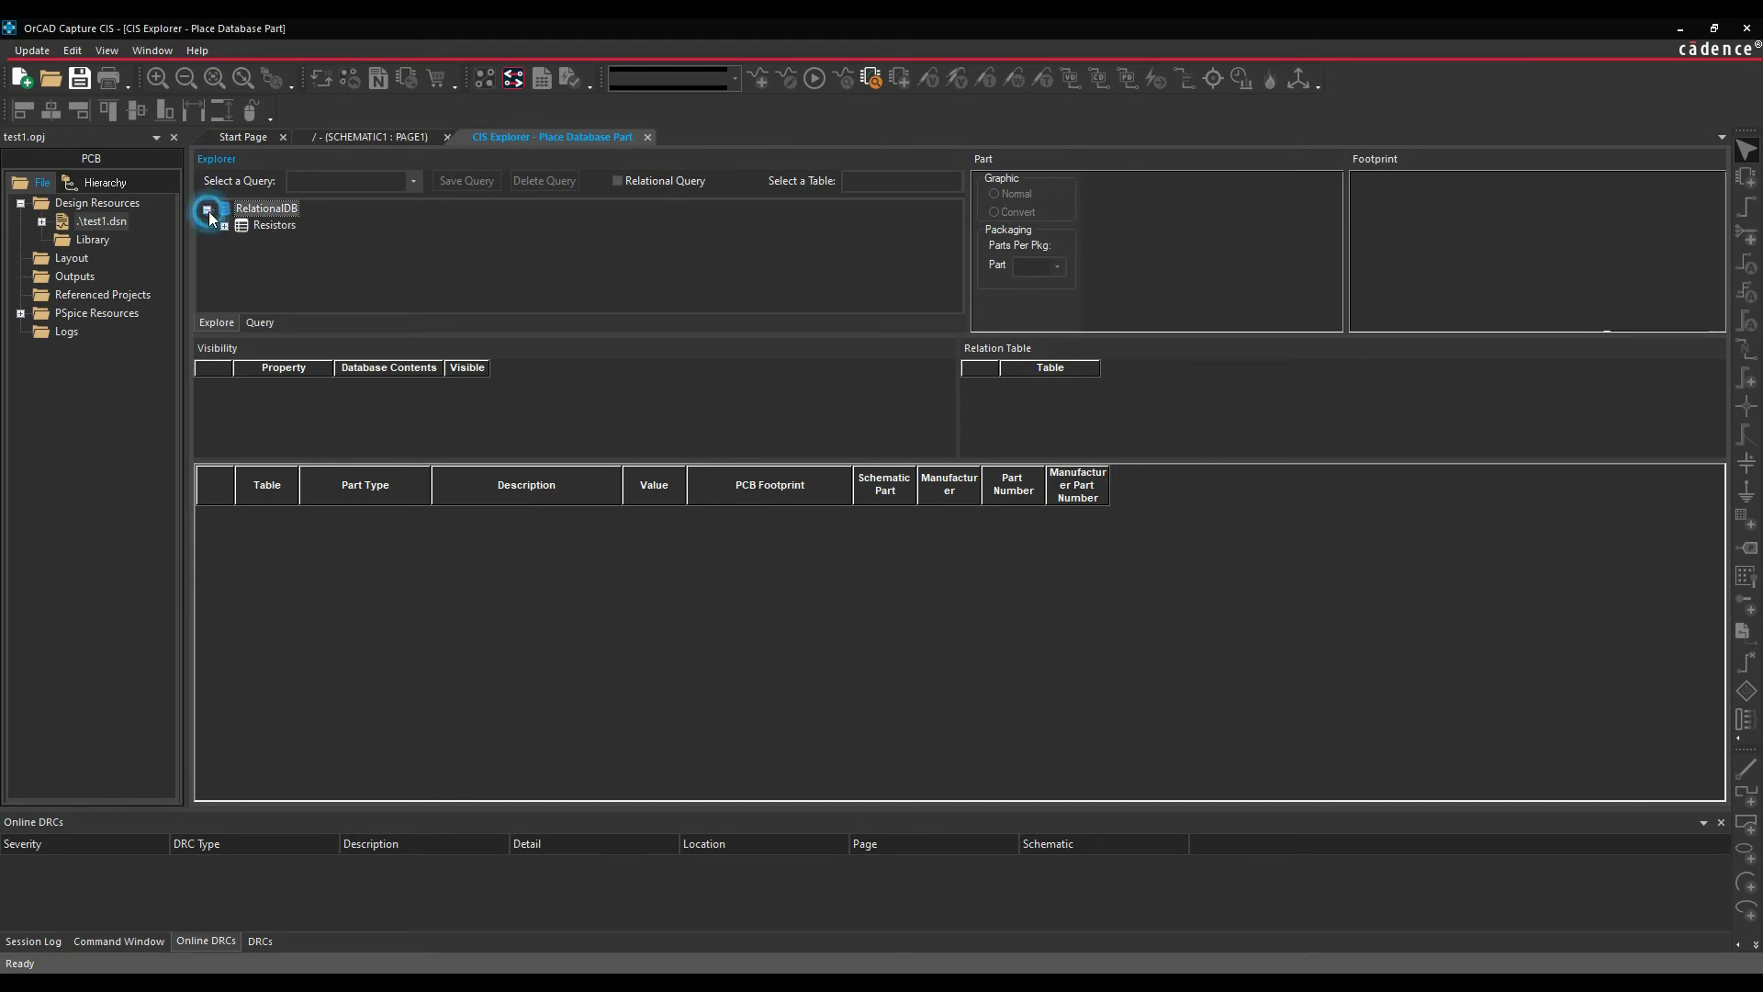
{"action": "left_click", "coordinate": [224, 226]}
{"action": "left_click", "coordinate": [288, 244]}
{"action": "left_click", "coordinate": [333, 517]}
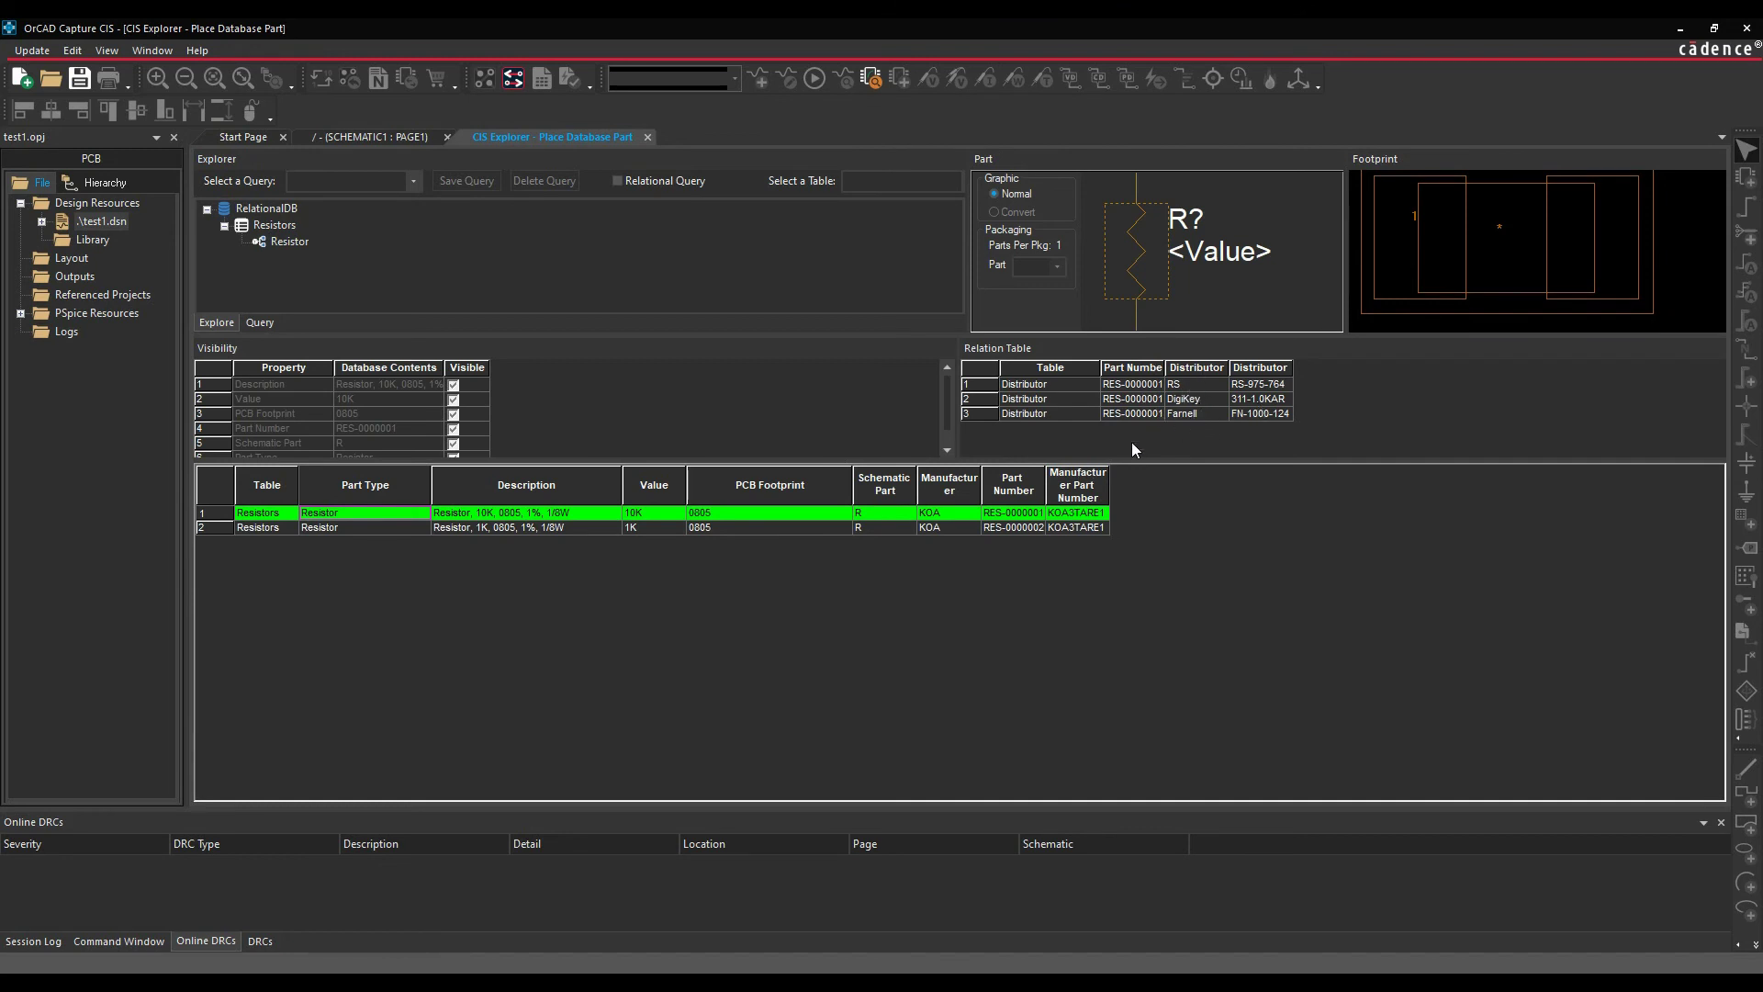
Place three 10K resistors R1, R2 and R3 in a row.
{"action": "double_click", "coordinate": [366, 514]}
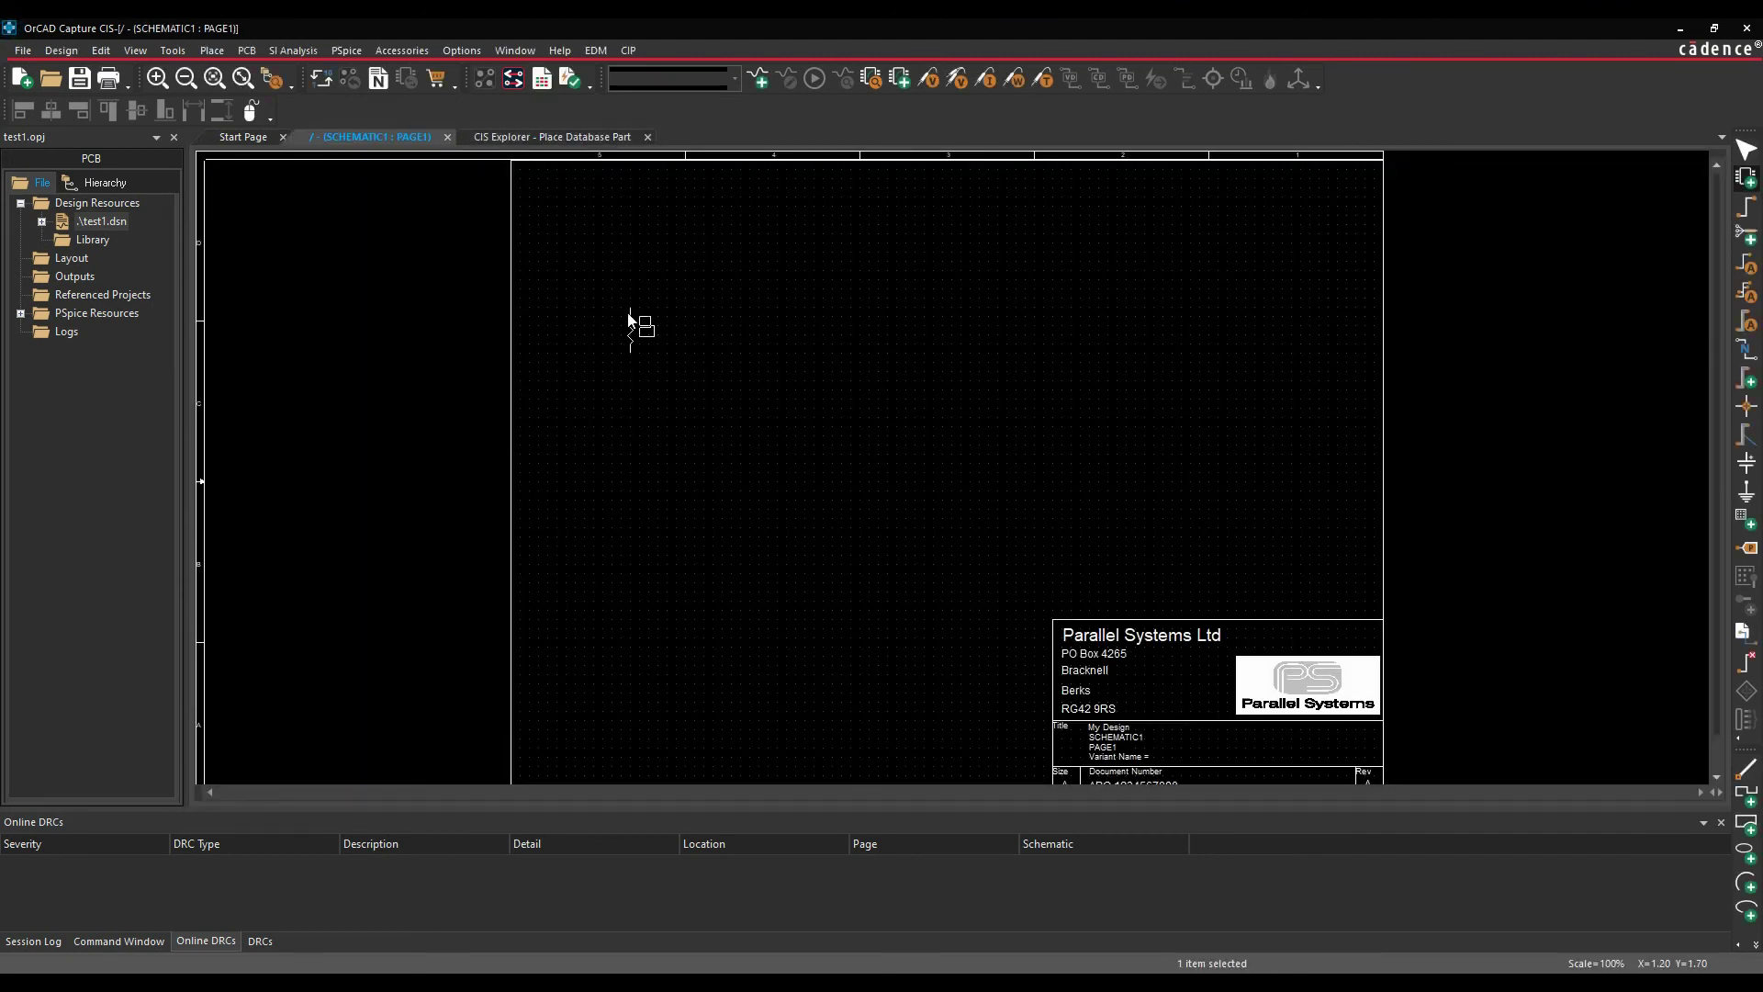
{"action": "left_click", "coordinate": [669, 299]}
{"action": "left_click", "coordinate": [779, 299]}
{"action": "left_click", "coordinate": [907, 308]}
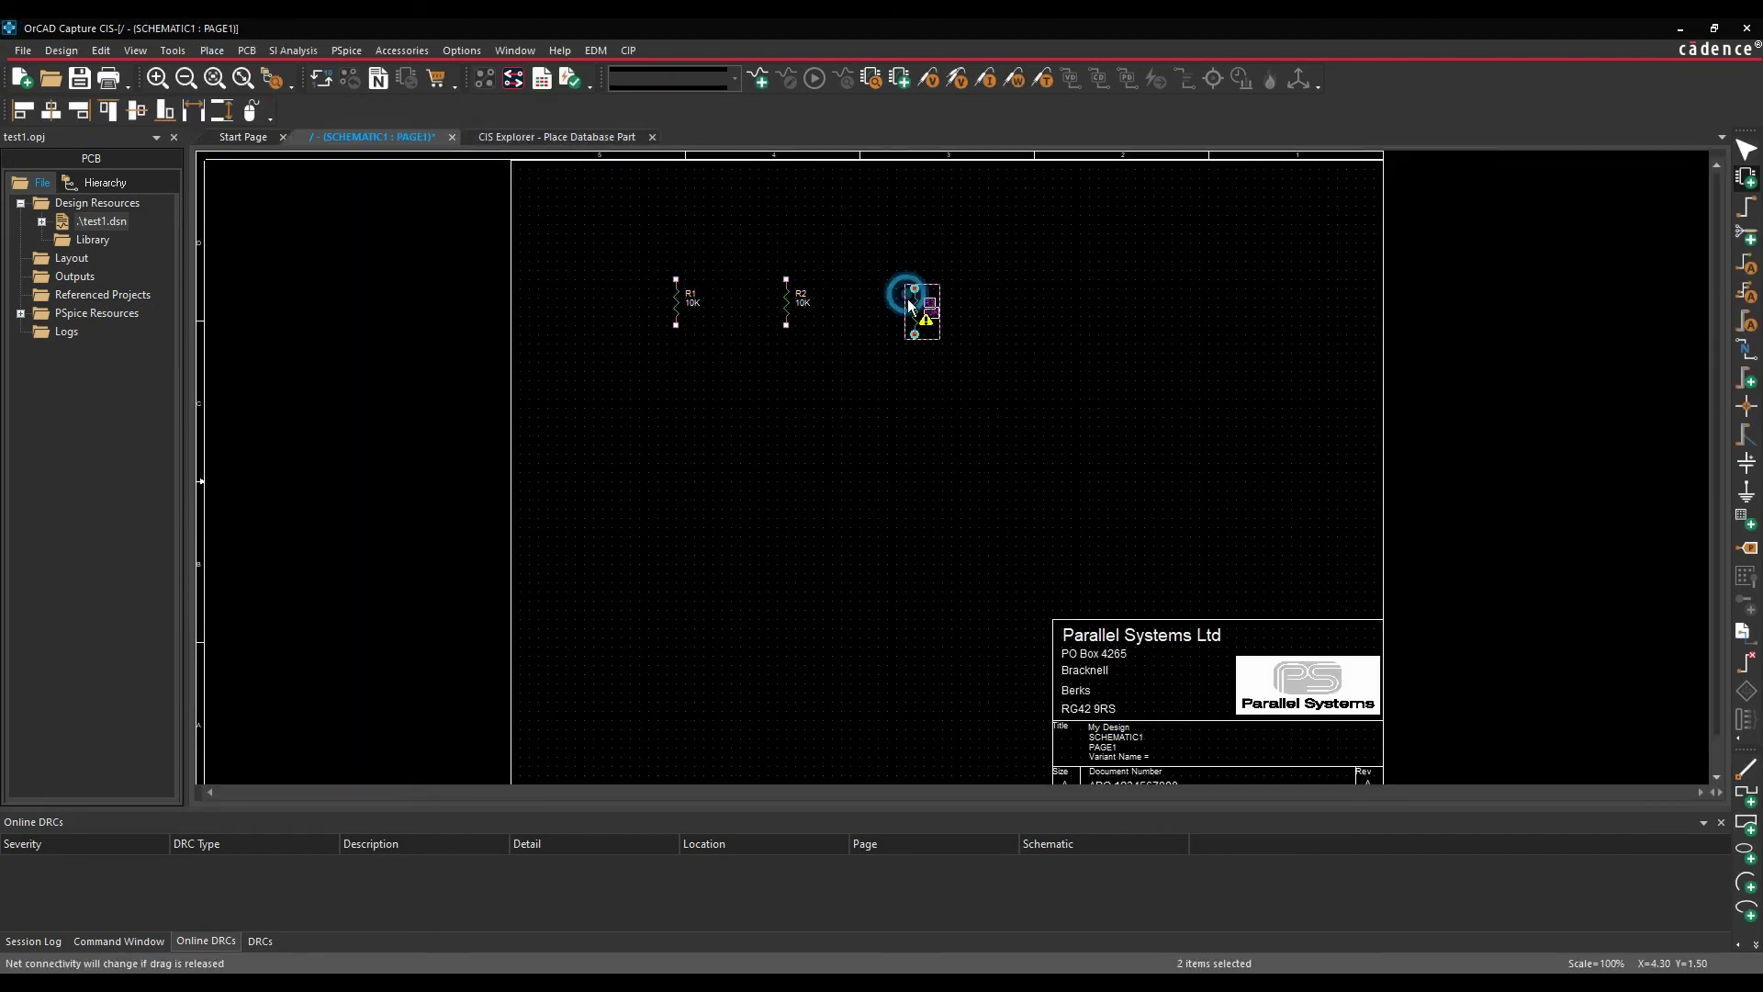
Place three 1K resistors R4, R5 and R6 in a row below them.
{"action": "left_click", "coordinate": [595, 136]}
{"action": "double_click", "coordinate": [730, 527]}
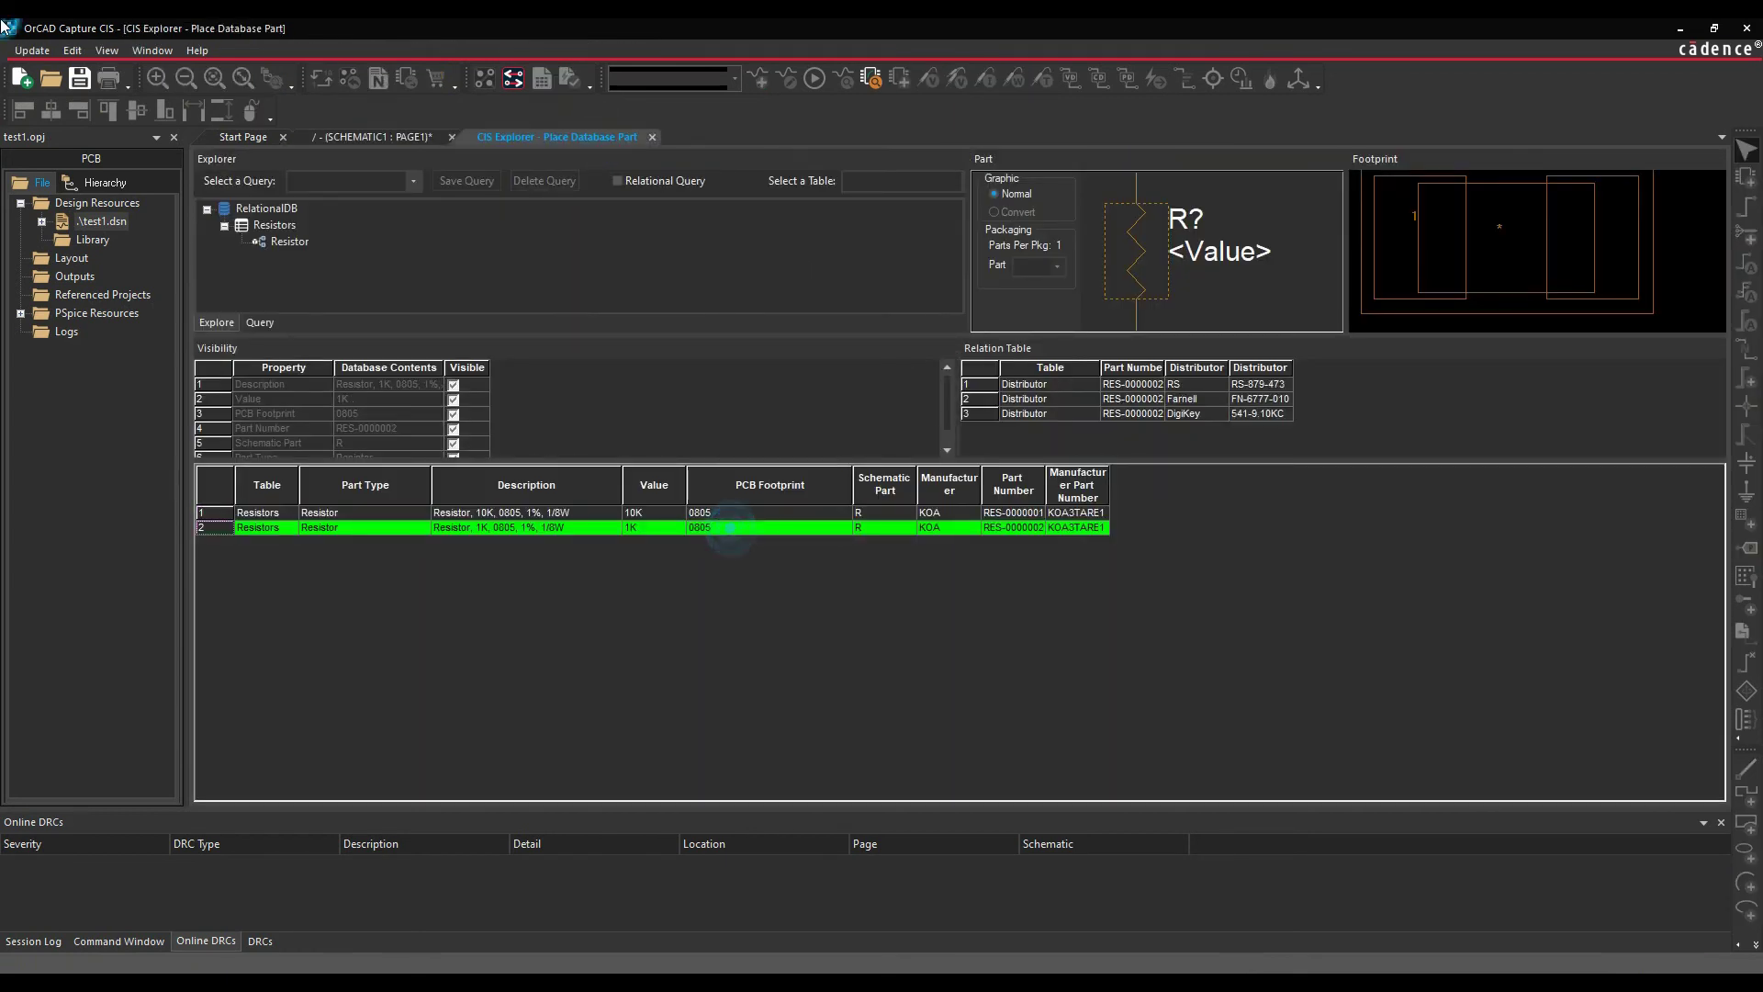
{"action": "left_click", "coordinate": [677, 421]}
{"action": "left_click", "coordinate": [807, 421]}
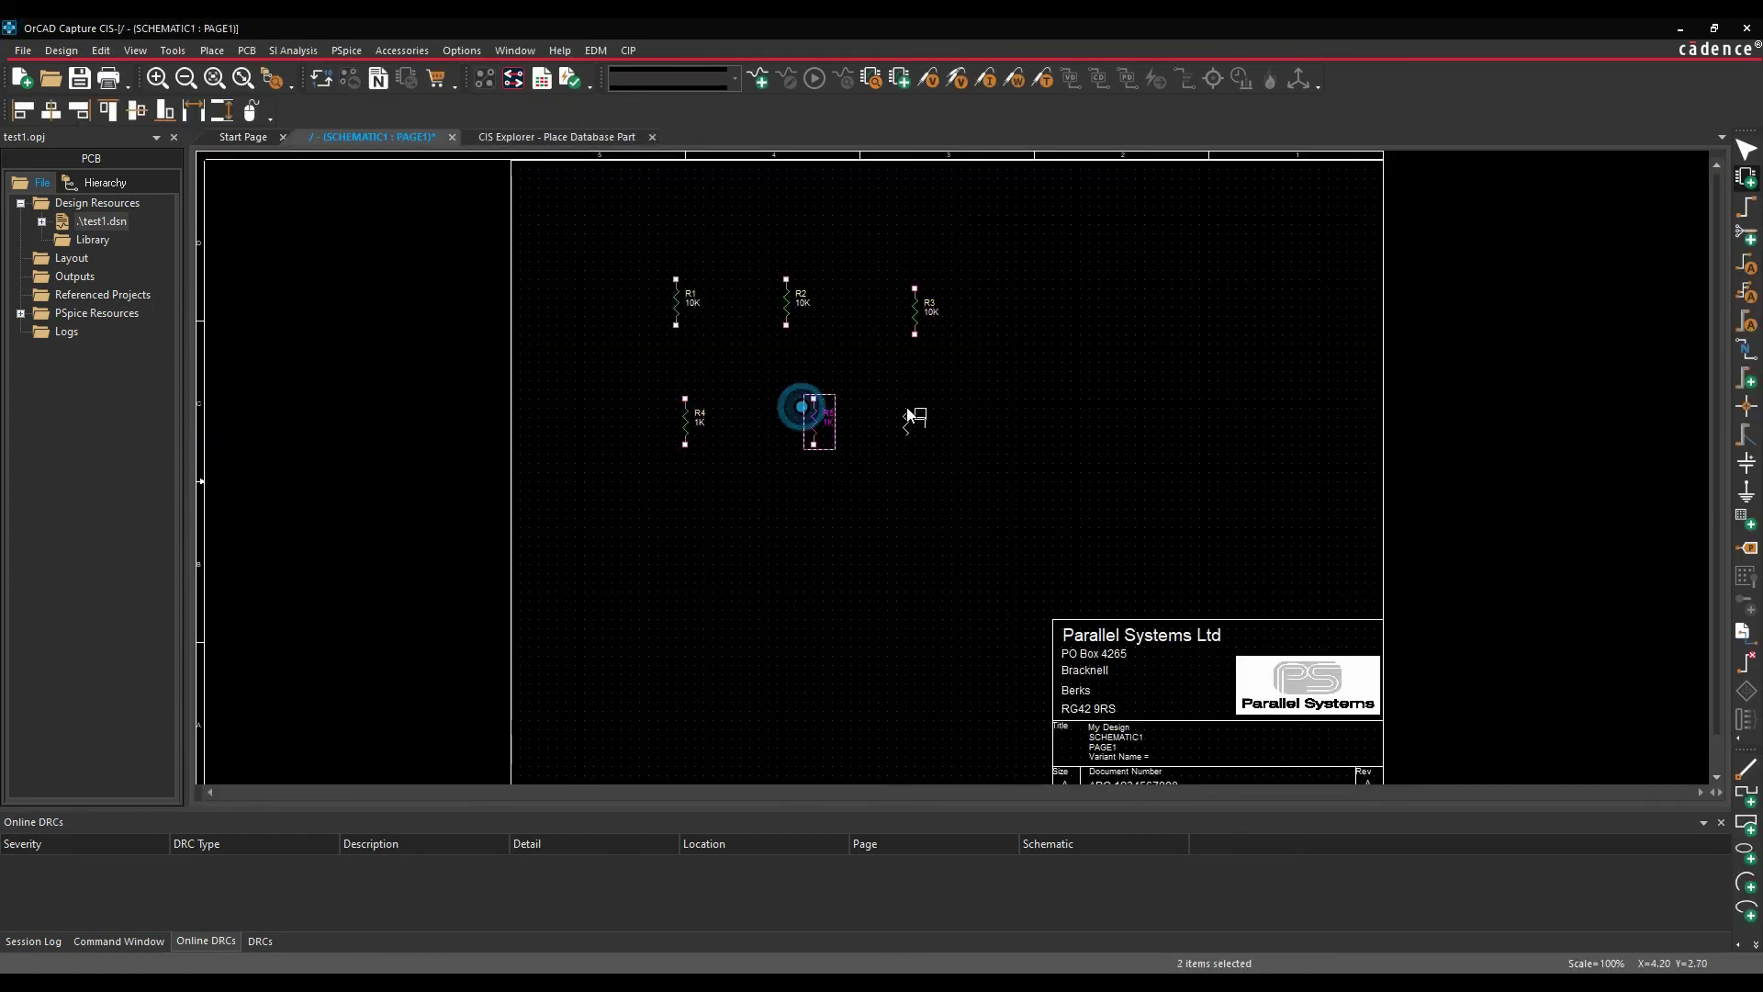
{"action": "left_click", "coordinate": [917, 420]}
{"action": "key", "text": "Escape"}
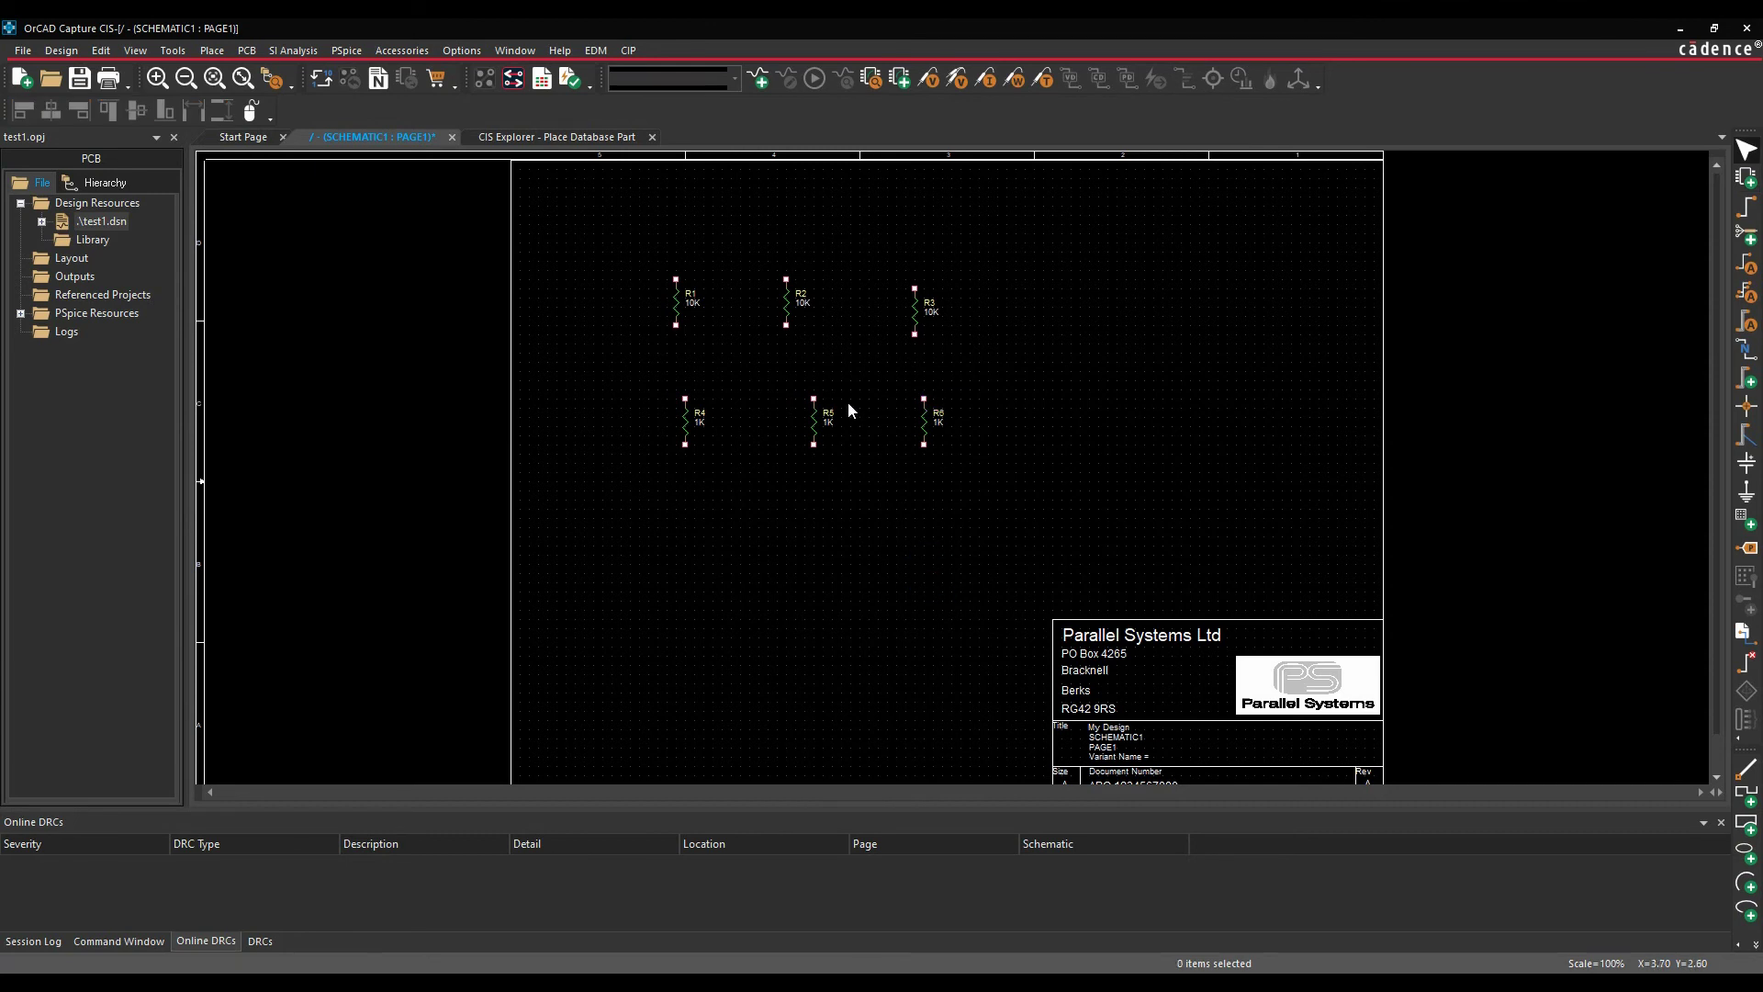
{"action": "scroll", "coordinate": [847, 400], "scroll_direction": "up", "scroll_amount": 1, "text": "ctrl"}
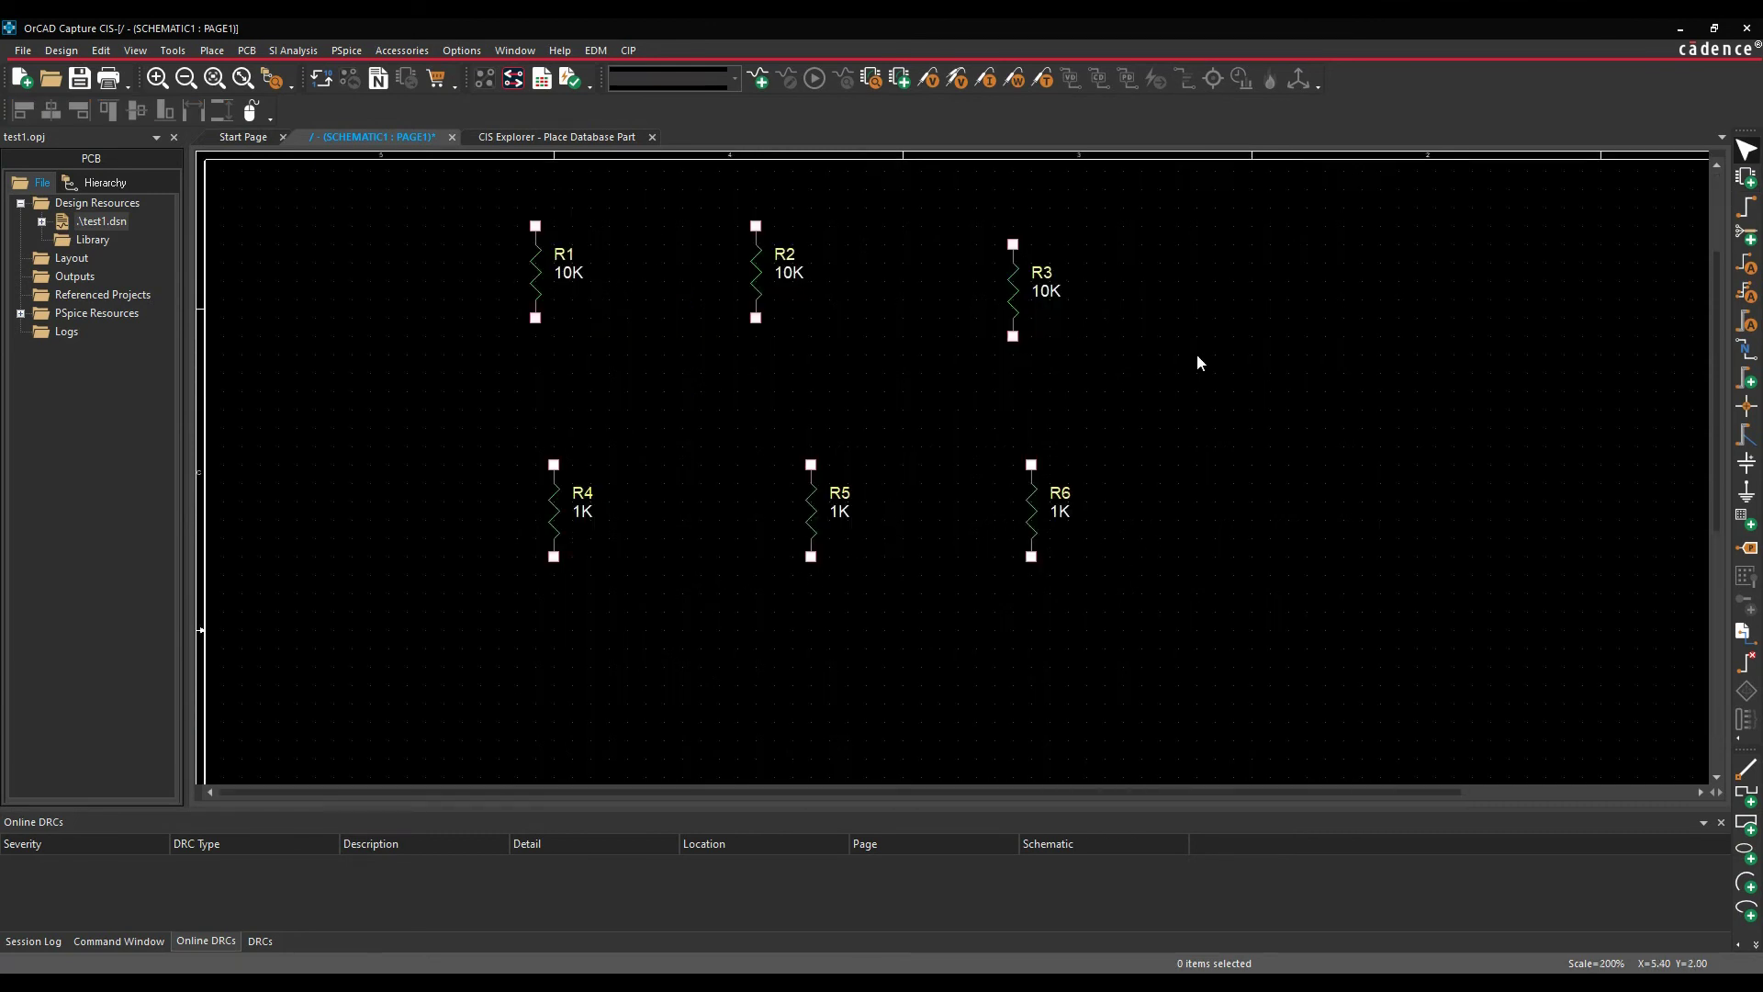
Bring up the Standard CIS Bill of Materials settings for the test1 design.
{"action": "left_click", "coordinate": [109, 222]}
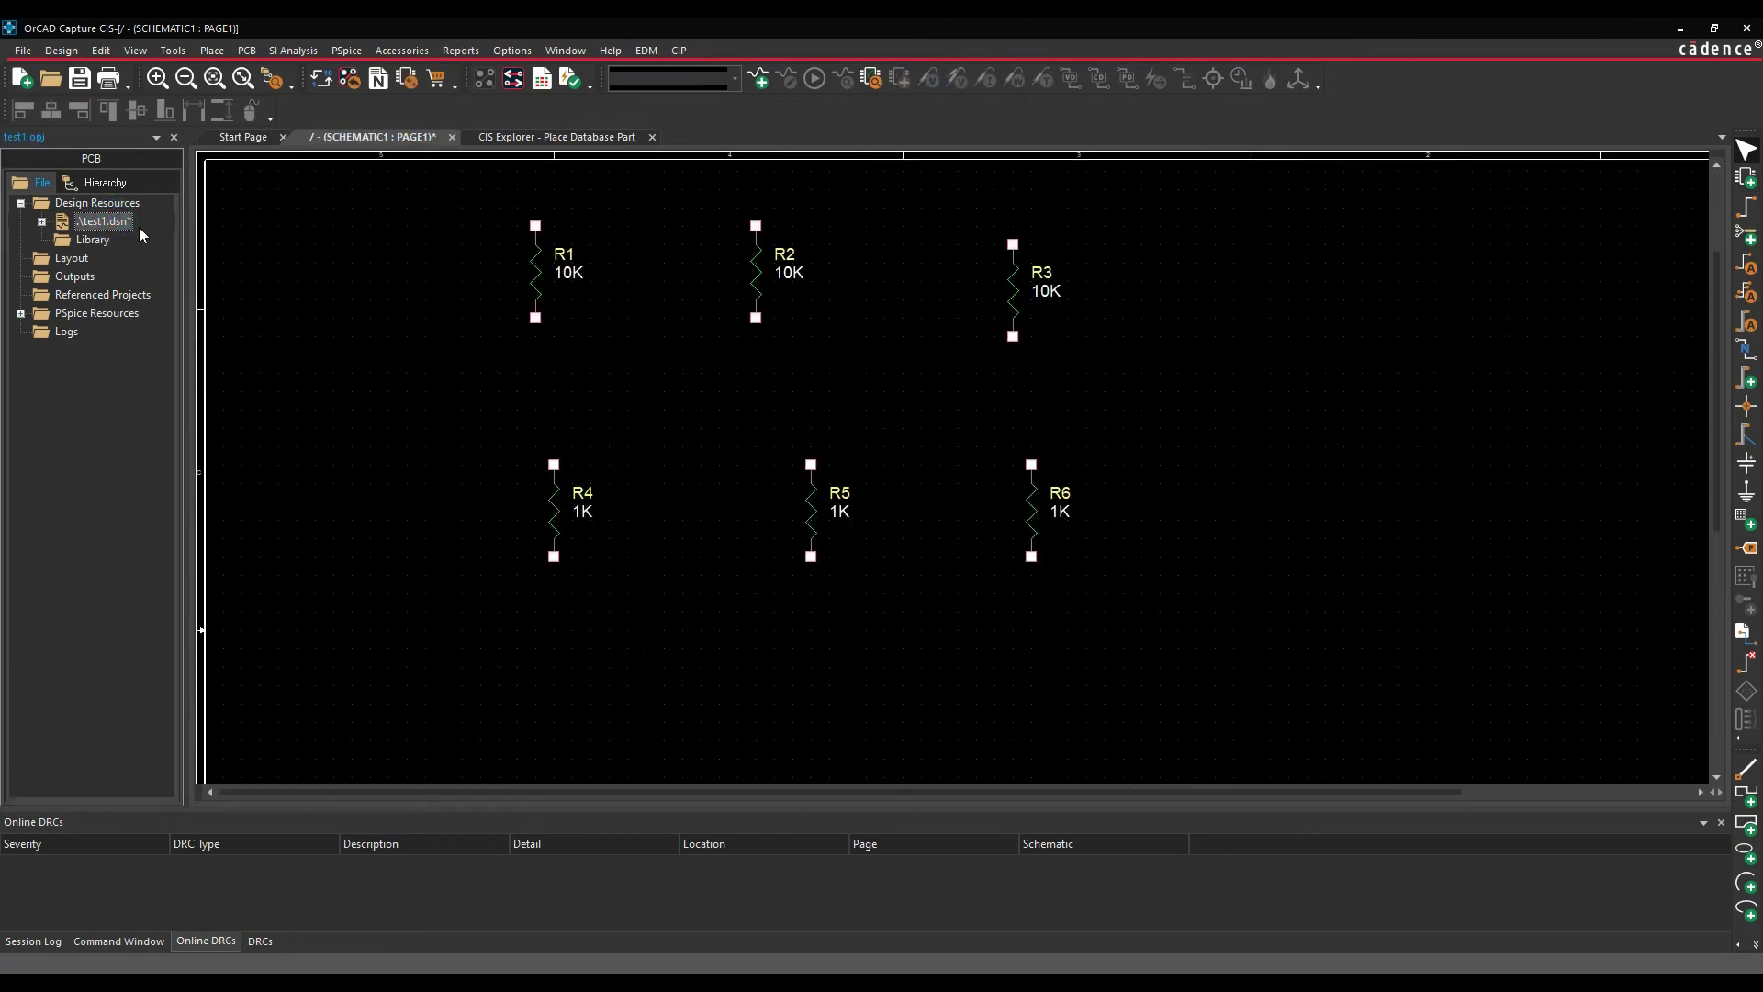
{"action": "left_click", "coordinate": [460, 51]}
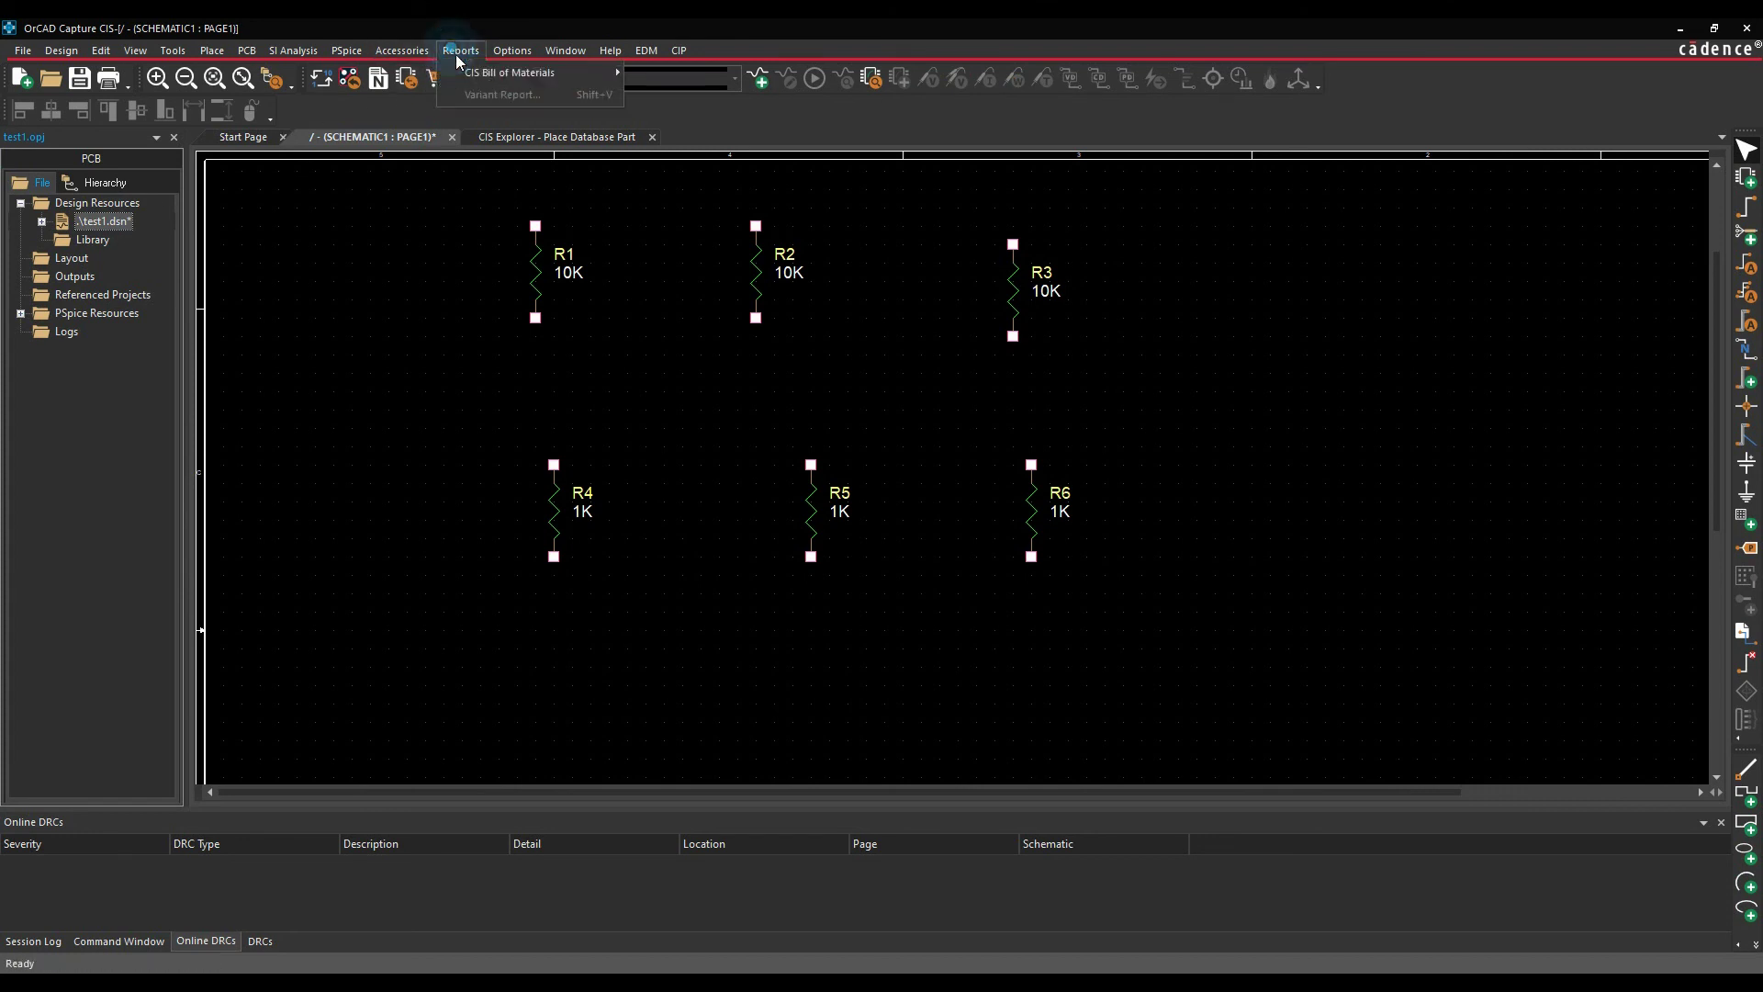
{"action": "mouse_move", "coordinate": [463, 73]}
{"action": "left_click", "coordinate": [709, 69]}
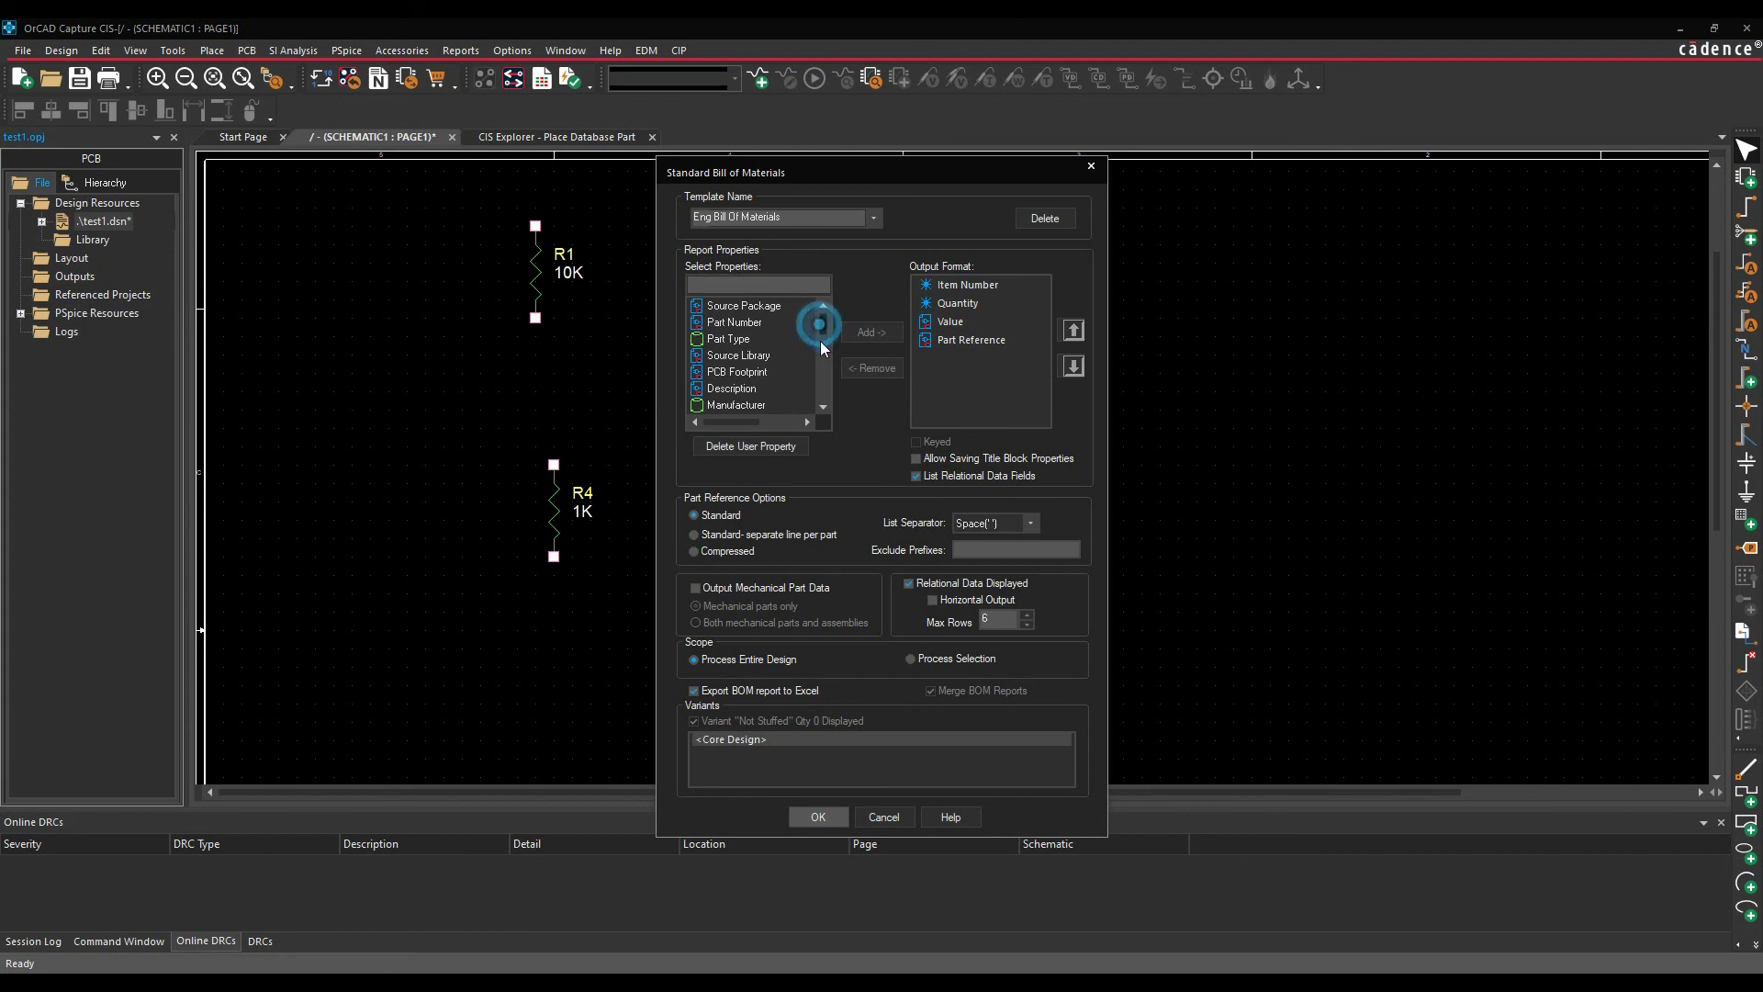
Add Description, Distributor and Distributor Part Number columns to the report.
{"action": "double_click", "coordinate": [732, 388]}
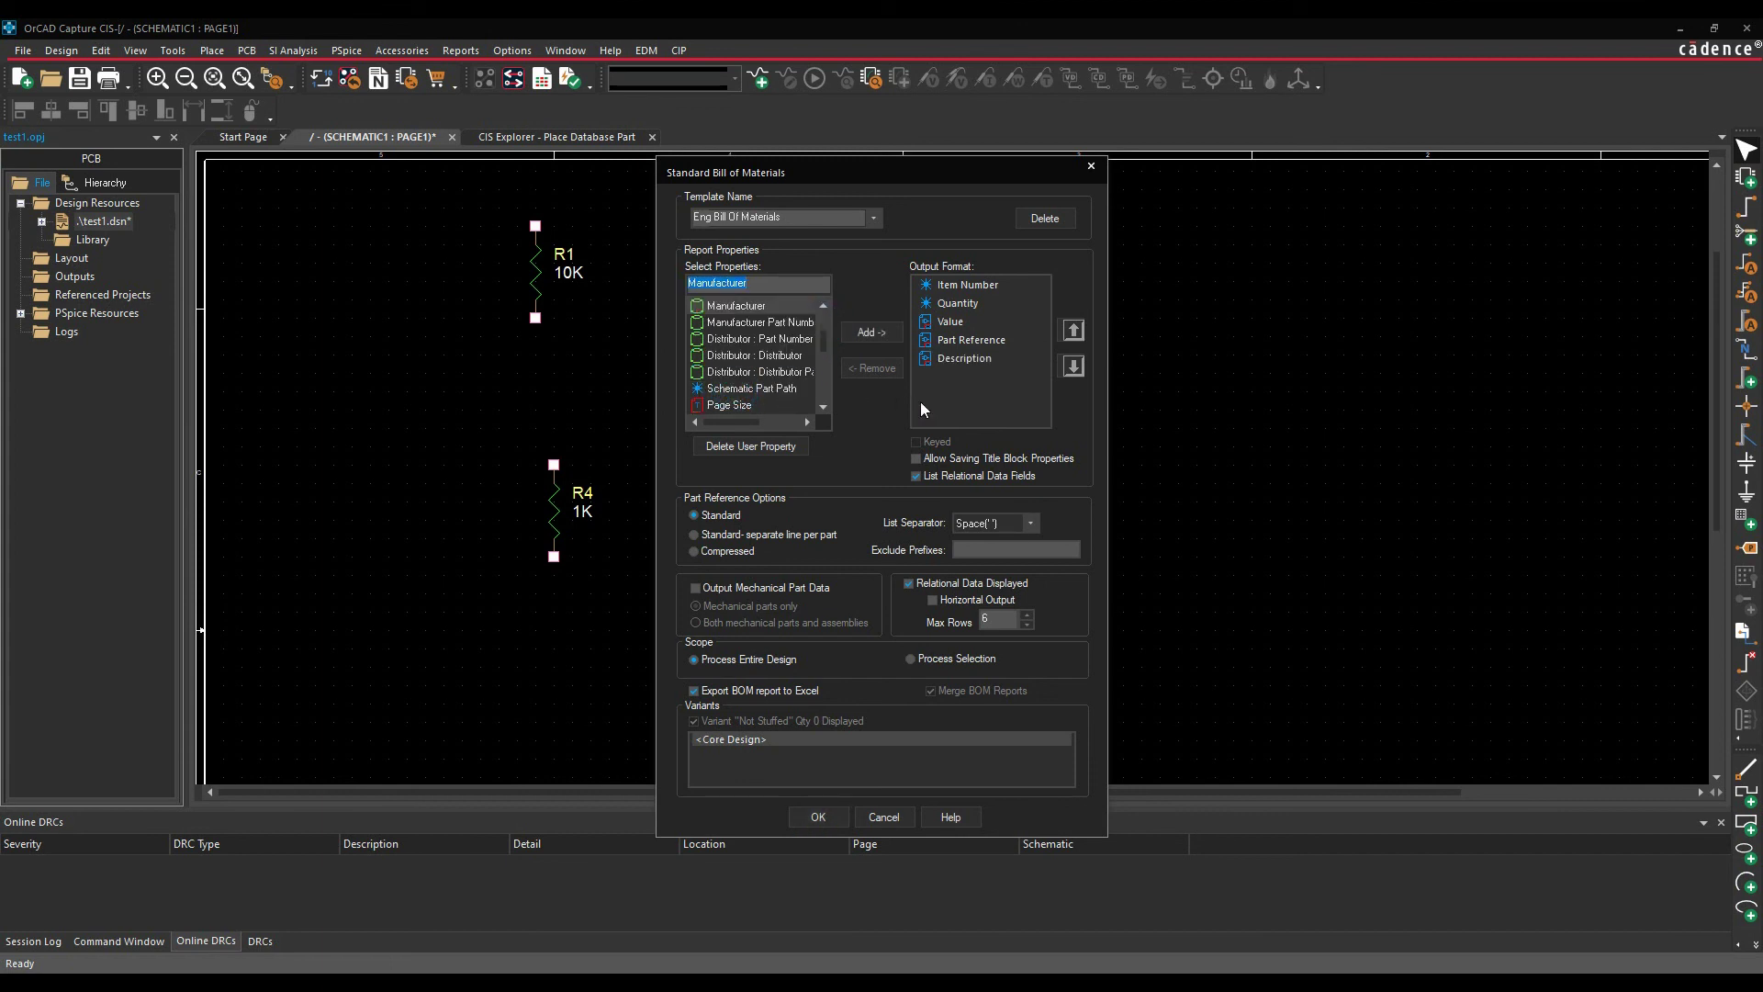
{"action": "left_click", "coordinate": [915, 475]}
{"action": "left_click", "coordinate": [916, 476]}
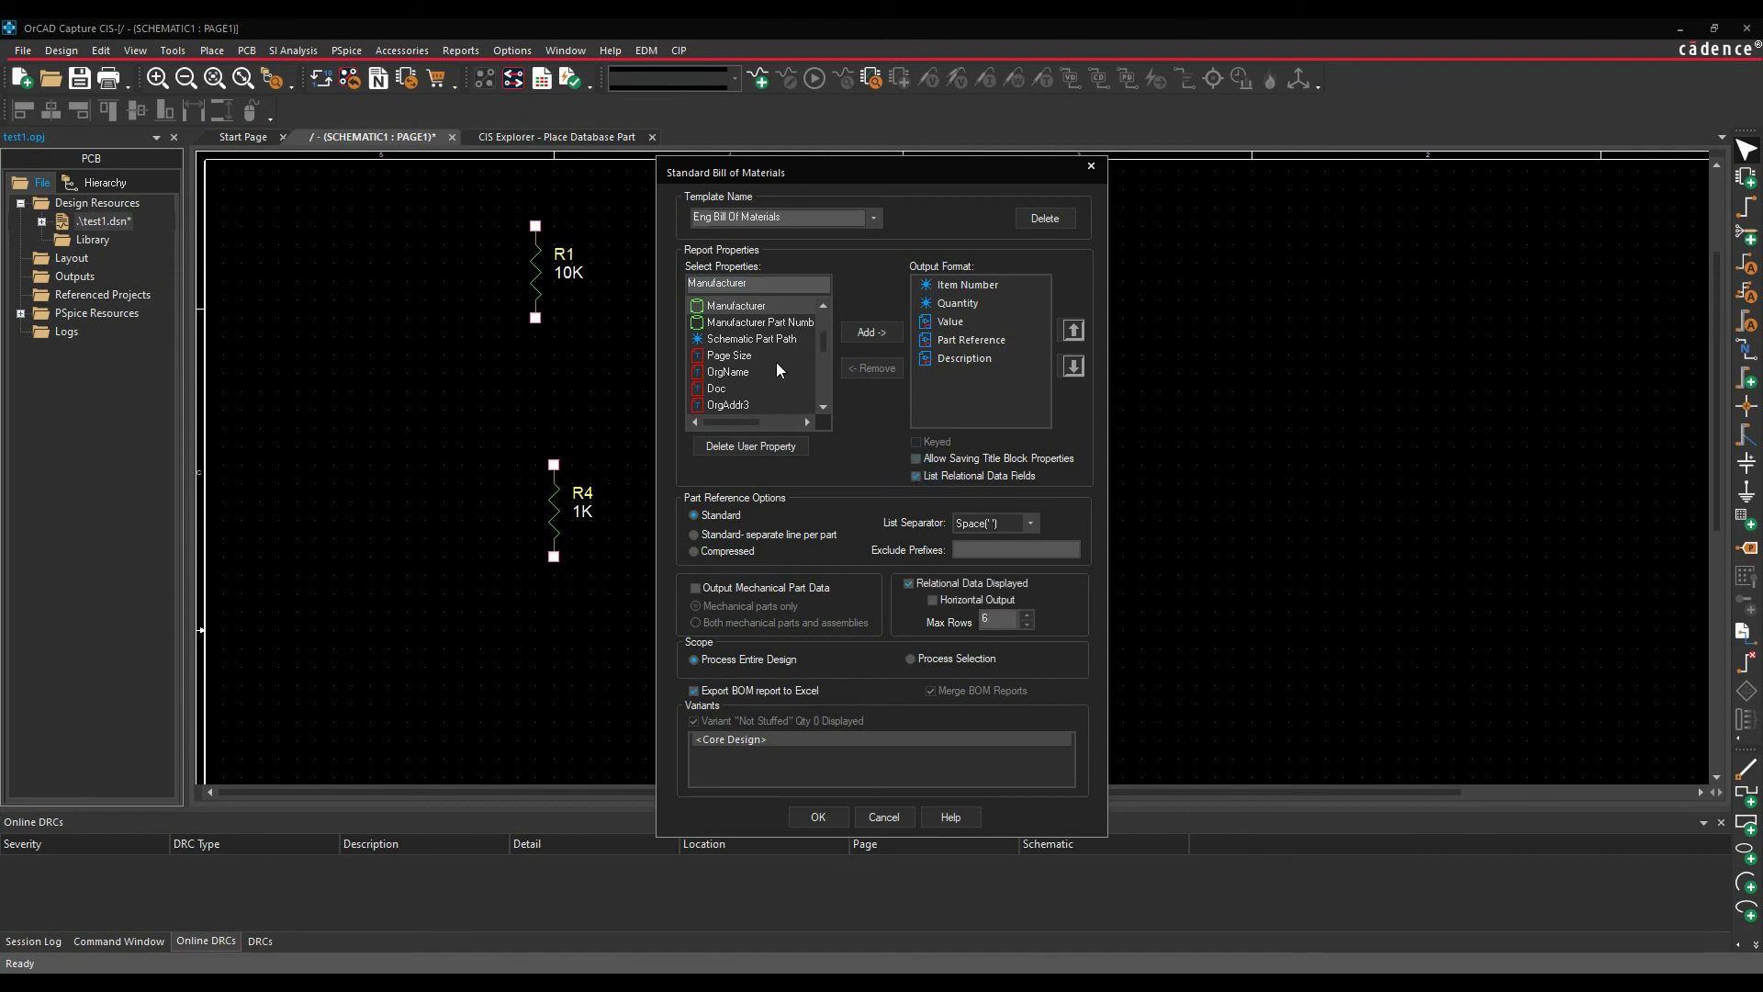
{"action": "left_click_drag", "start_coordinate": [824, 338], "coordinate": [804, 385]}
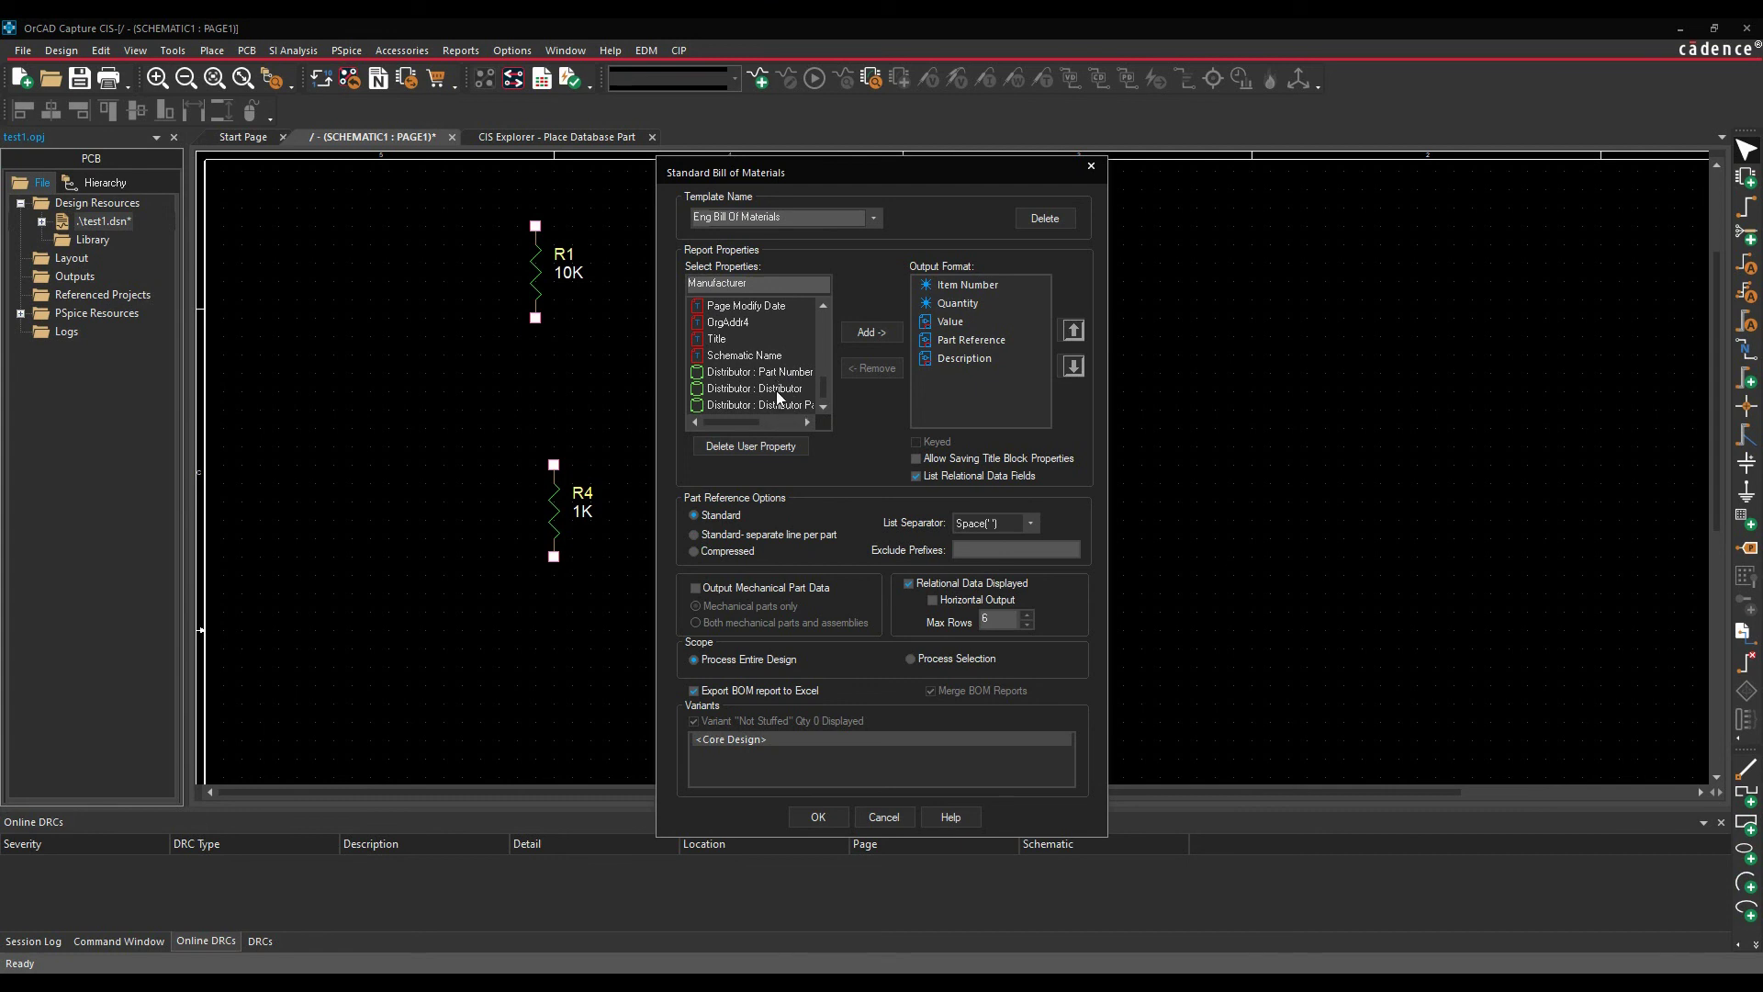
{"action": "double_click", "coordinate": [776, 390]}
{"action": "double_click", "coordinate": [761, 405]}
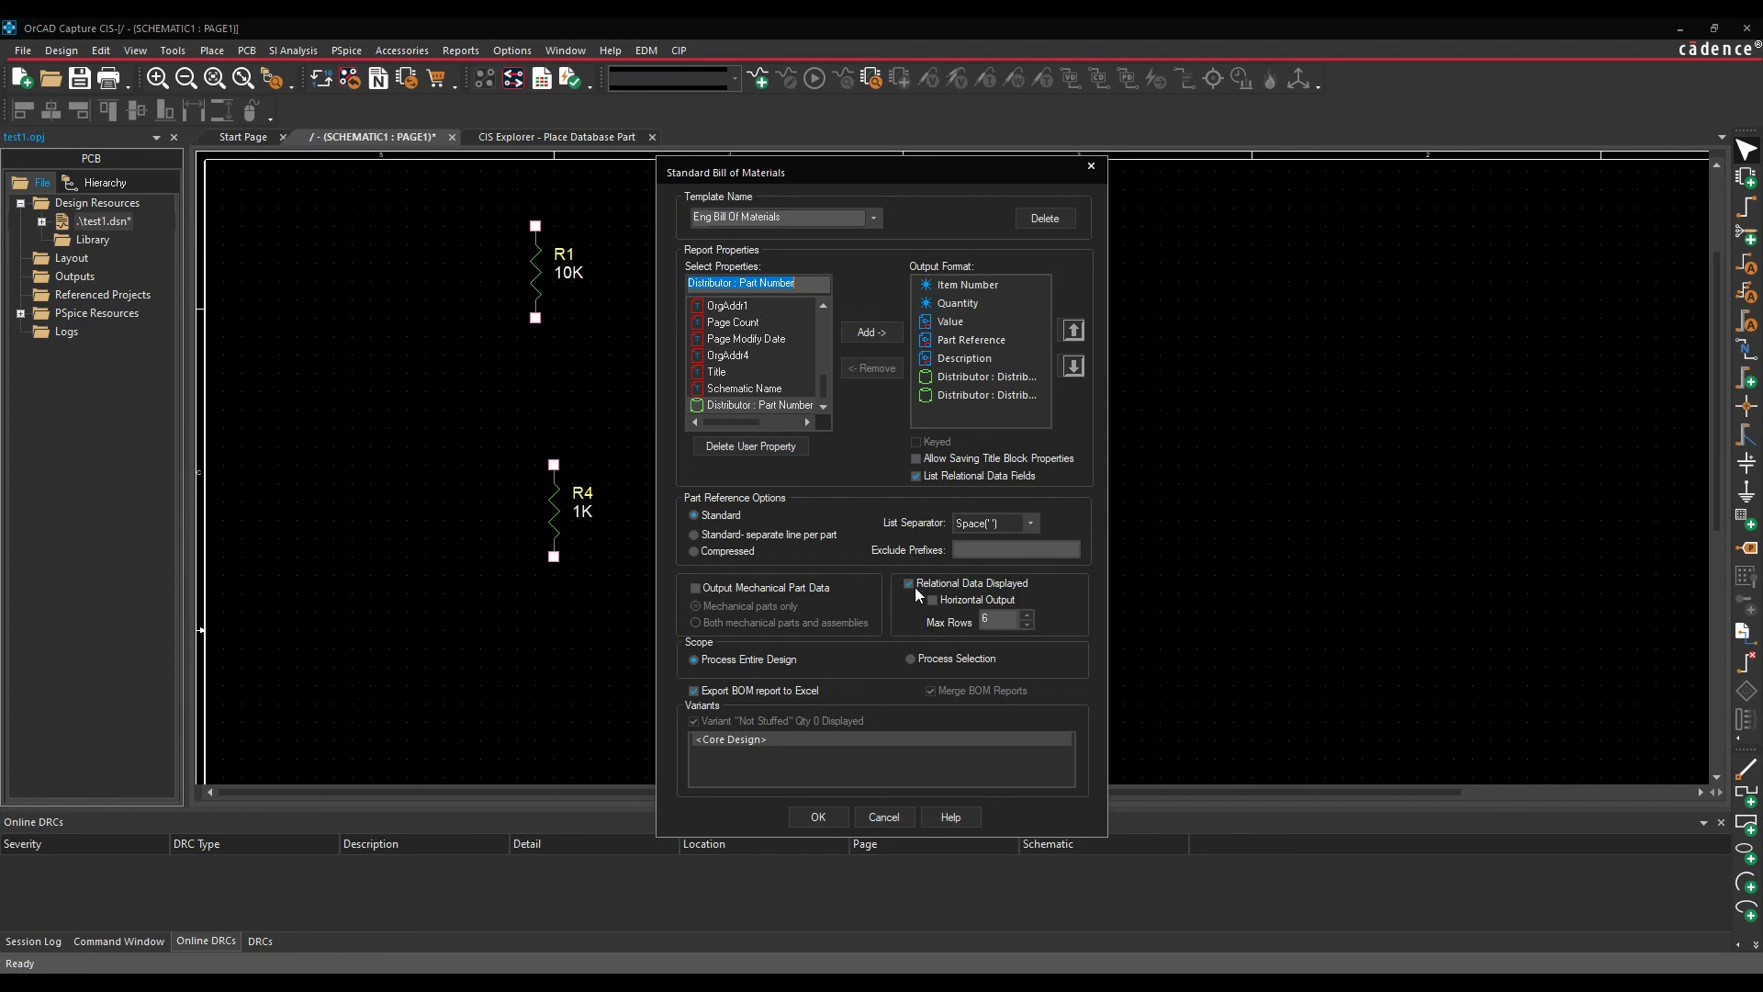
Set Max Rows to 3 and generate the bill of materials to Excel.
{"action": "double_click", "coordinate": [996, 621]}
{"action": "key", "text": "Tab"}
{"action": "left_click", "coordinate": [819, 817]}
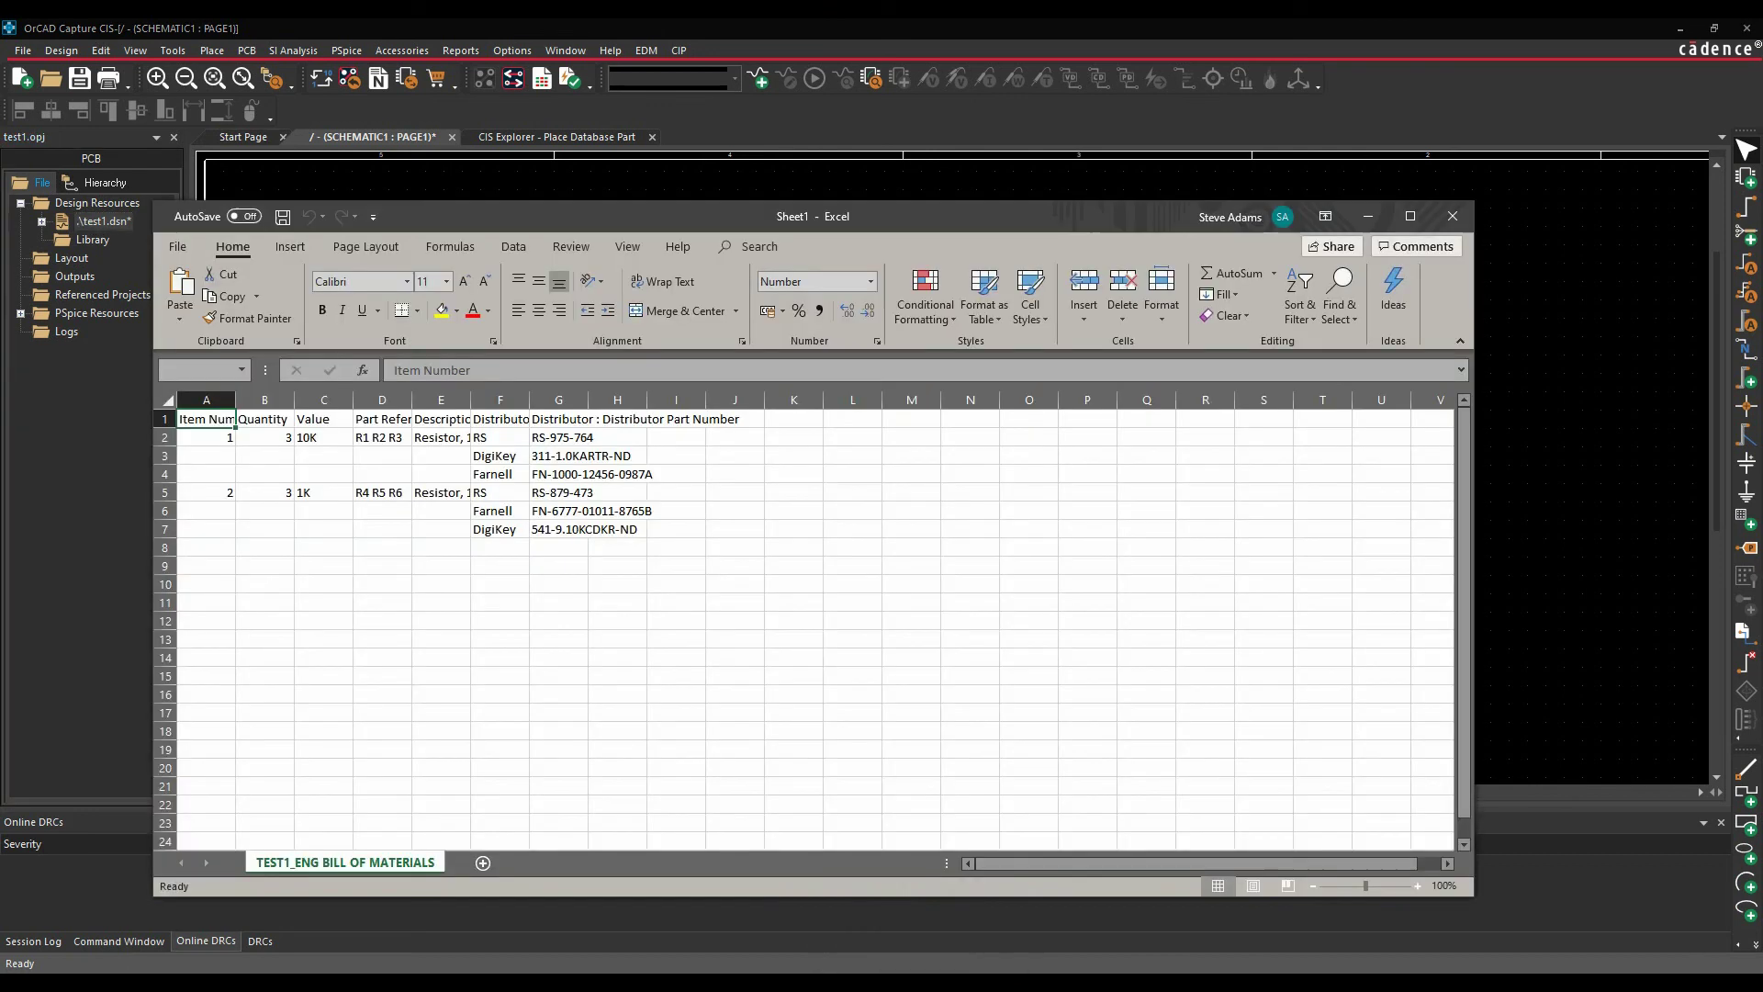
AutoFit all worksheet columns so full descriptions and part numbers show.
{"action": "left_click", "coordinate": [168, 399]}
{"action": "double_click", "coordinate": [353, 399]}
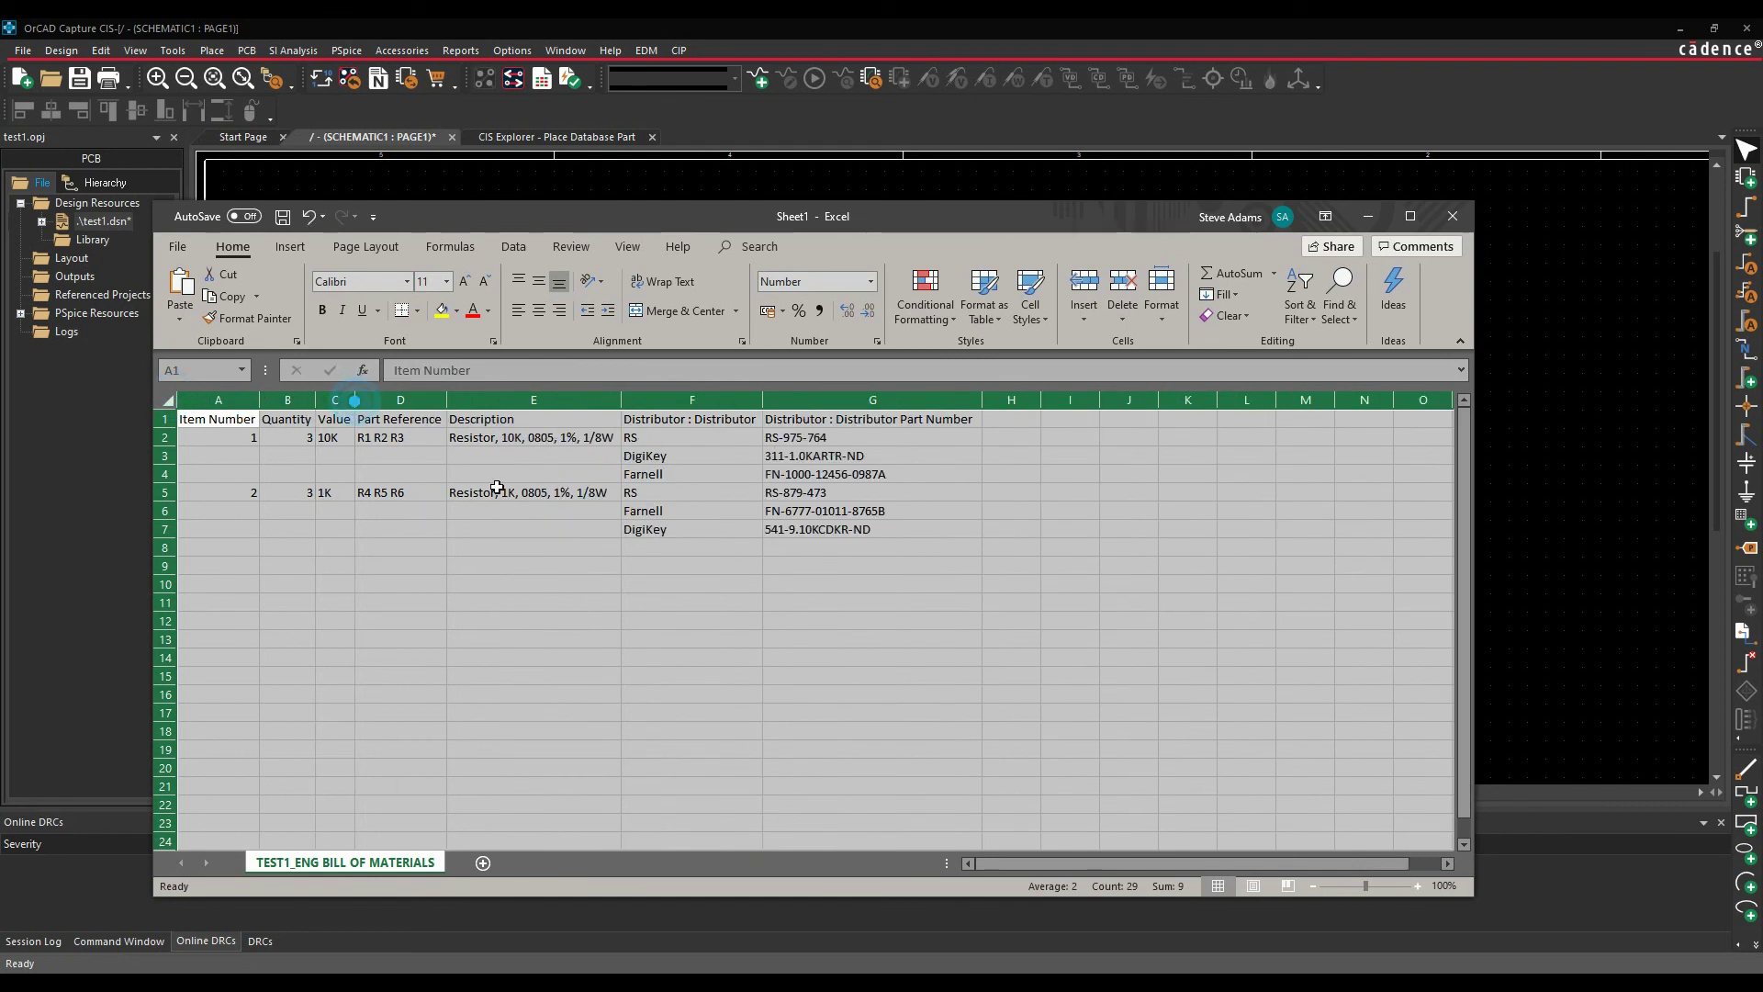
{"action": "left_click", "coordinate": [604, 636]}
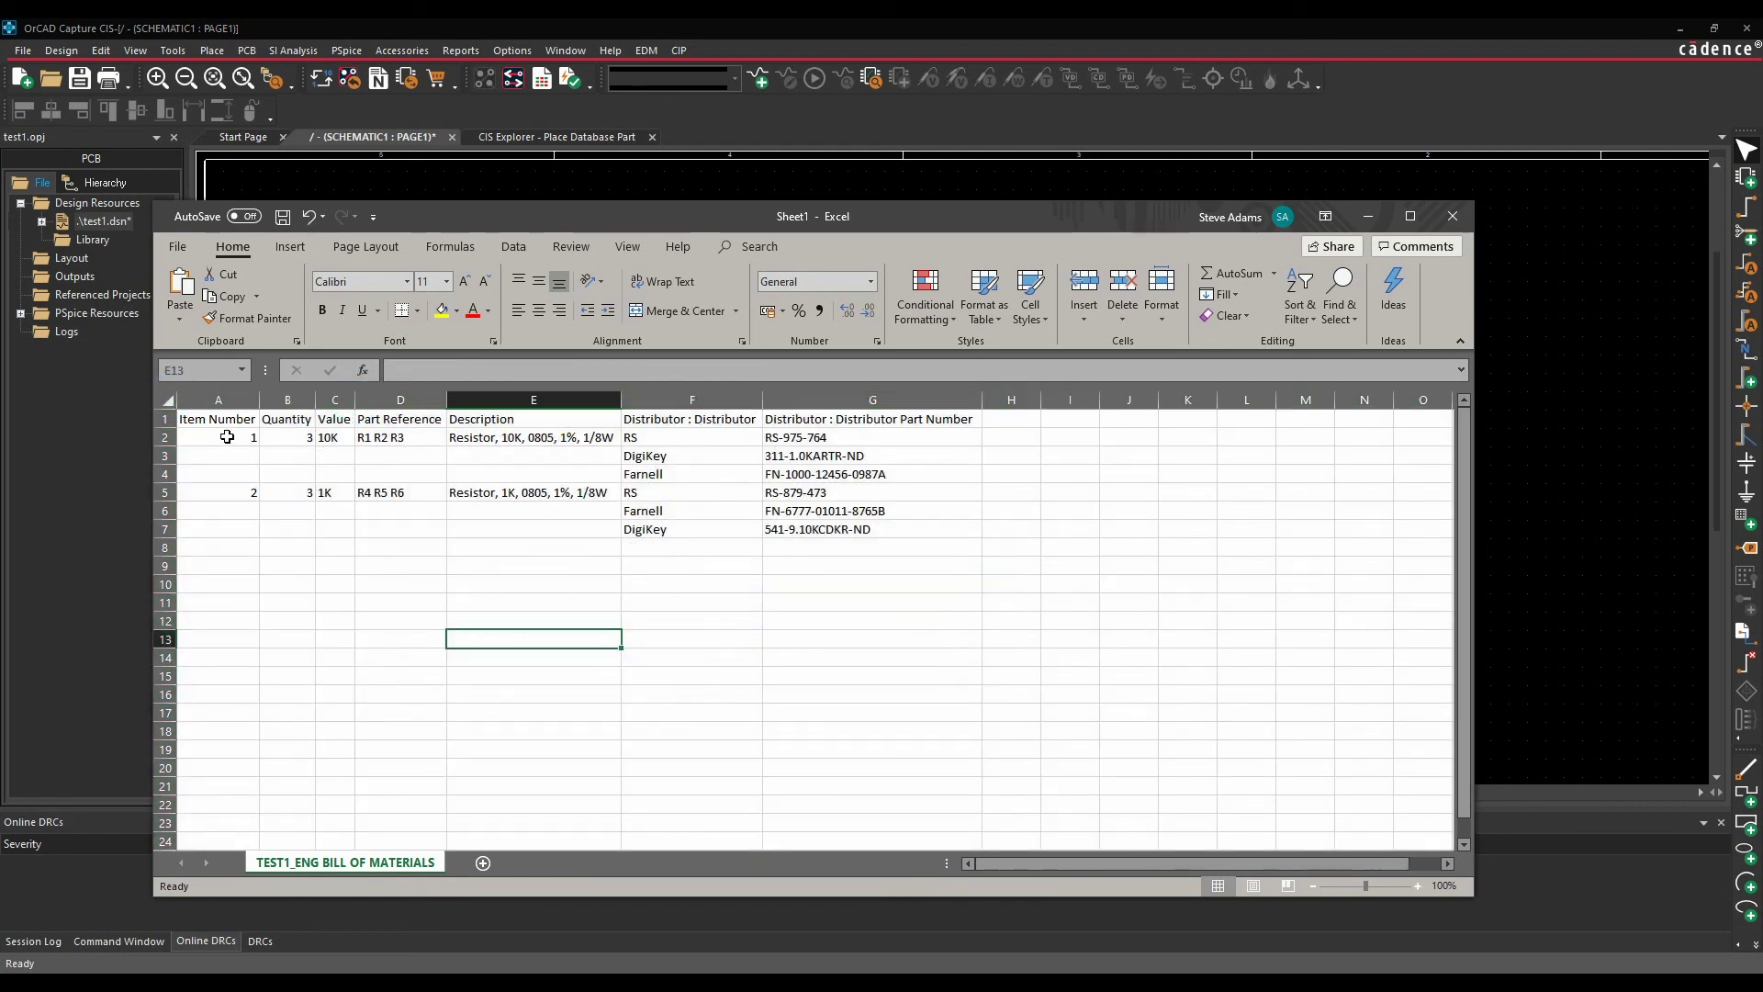